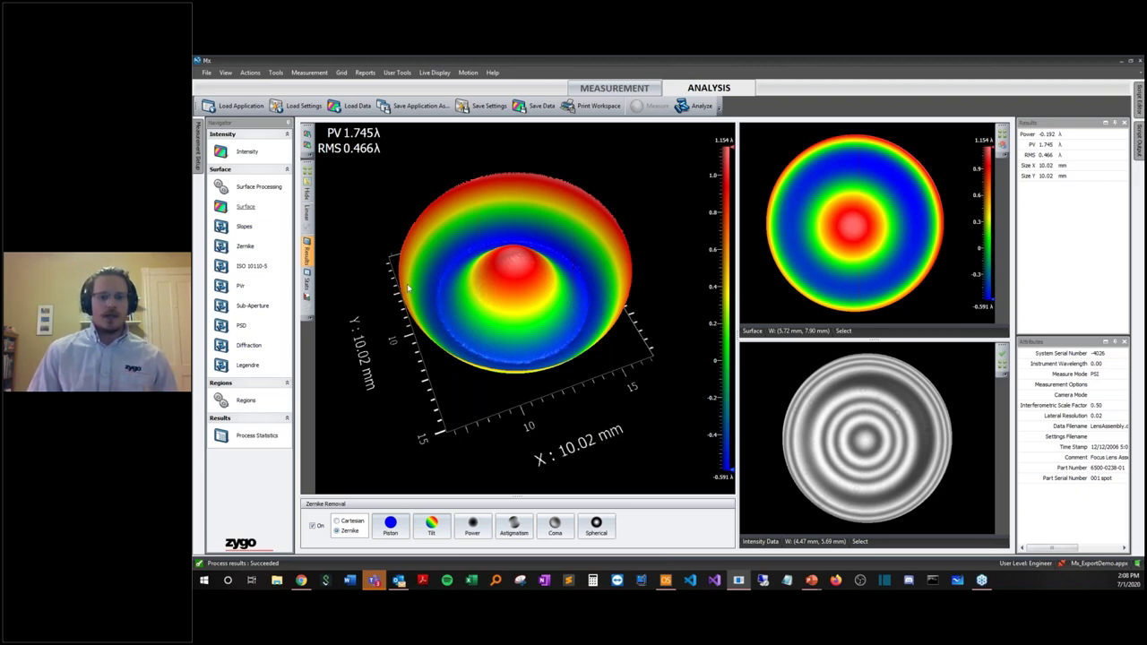
Export the Zernike fit coefficients of the surface to Focus_Assembly.int in the Webinar folder, replacing the existing file.
{"action": "left_click_drag", "start_coordinate": [407, 287], "coordinate": [541, 281]}
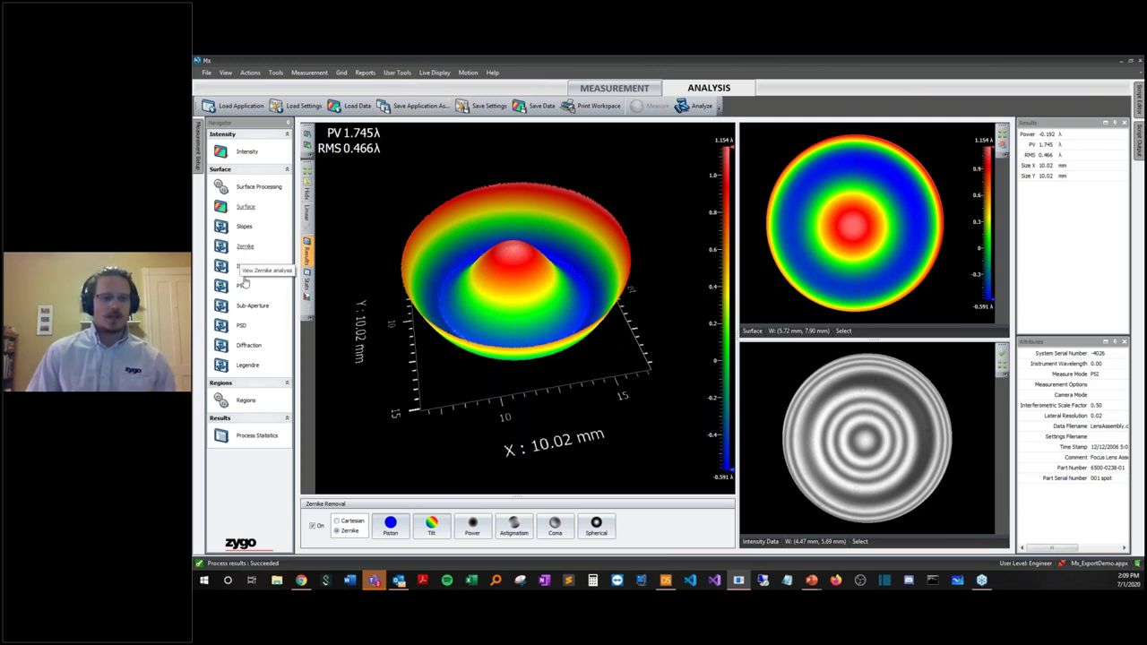
{"action": "left_click", "coordinate": [245, 249]}
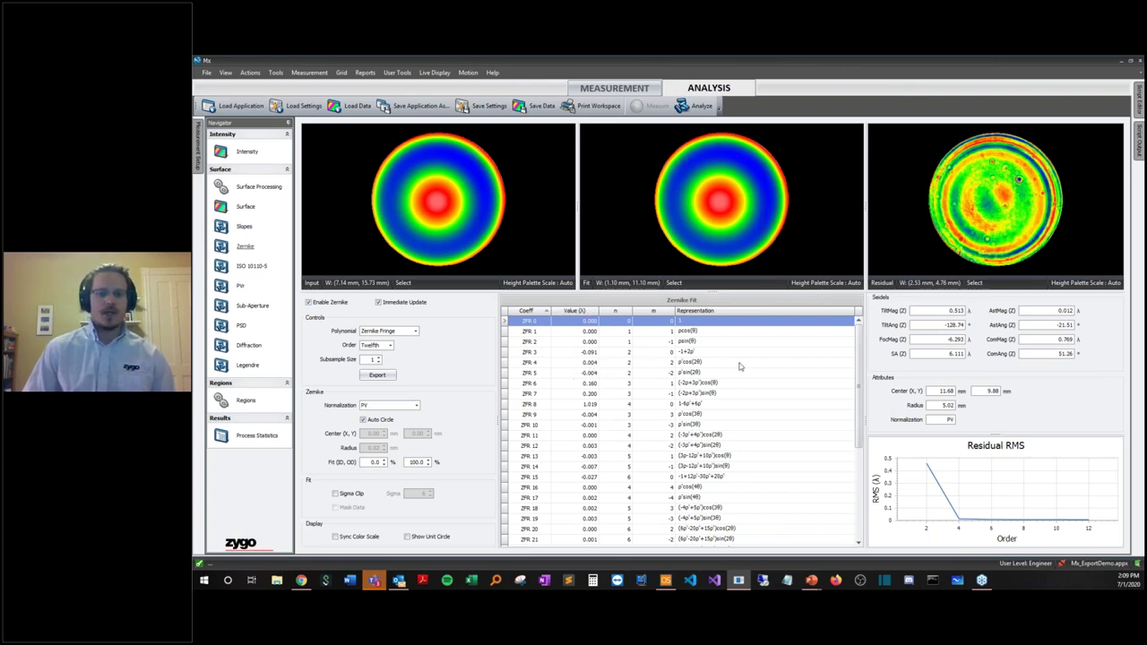
{"action": "right_click", "coordinate": [740, 364]}
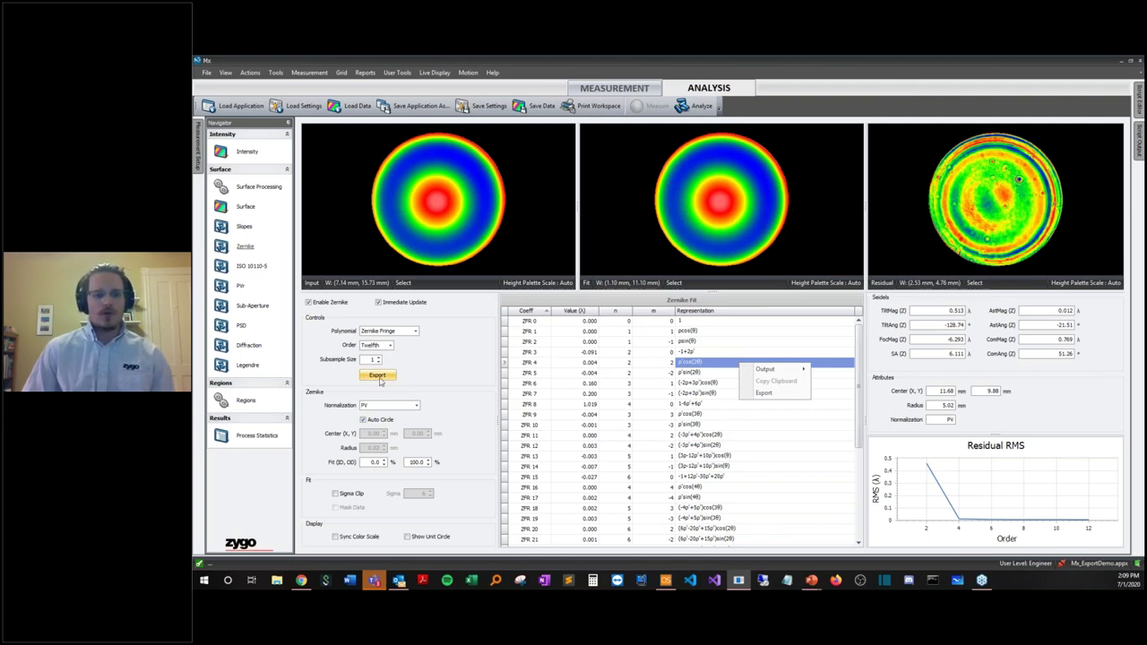
{"action": "left_click", "coordinate": [383, 379]}
{"action": "left_click", "coordinate": [383, 377]}
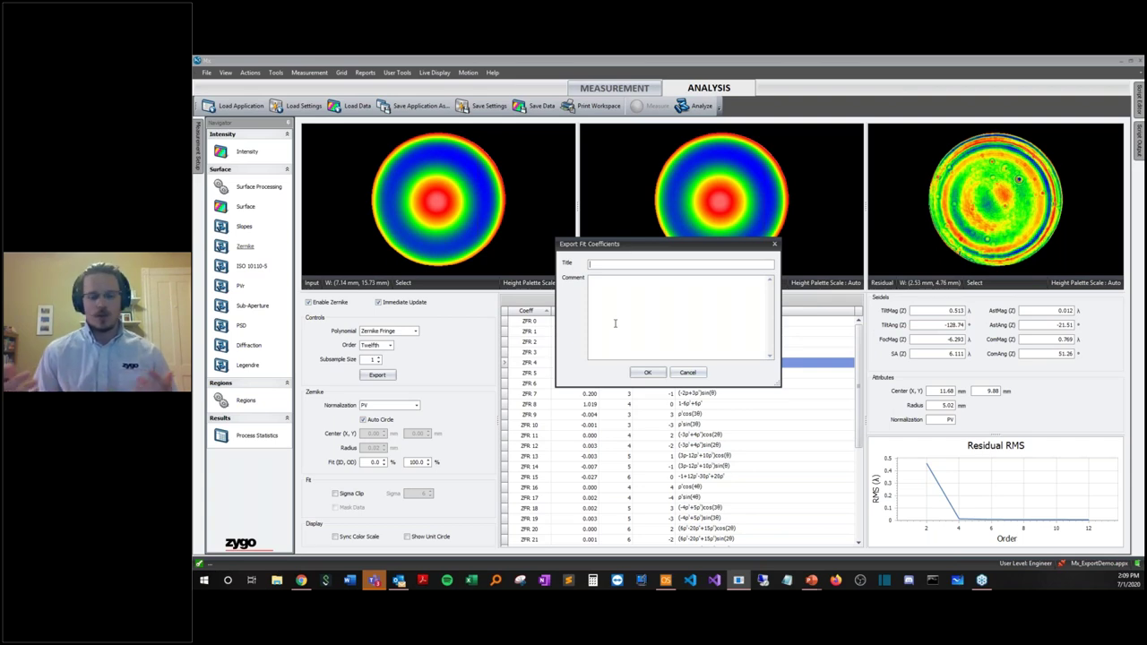
{"action": "left_click", "coordinate": [647, 372]}
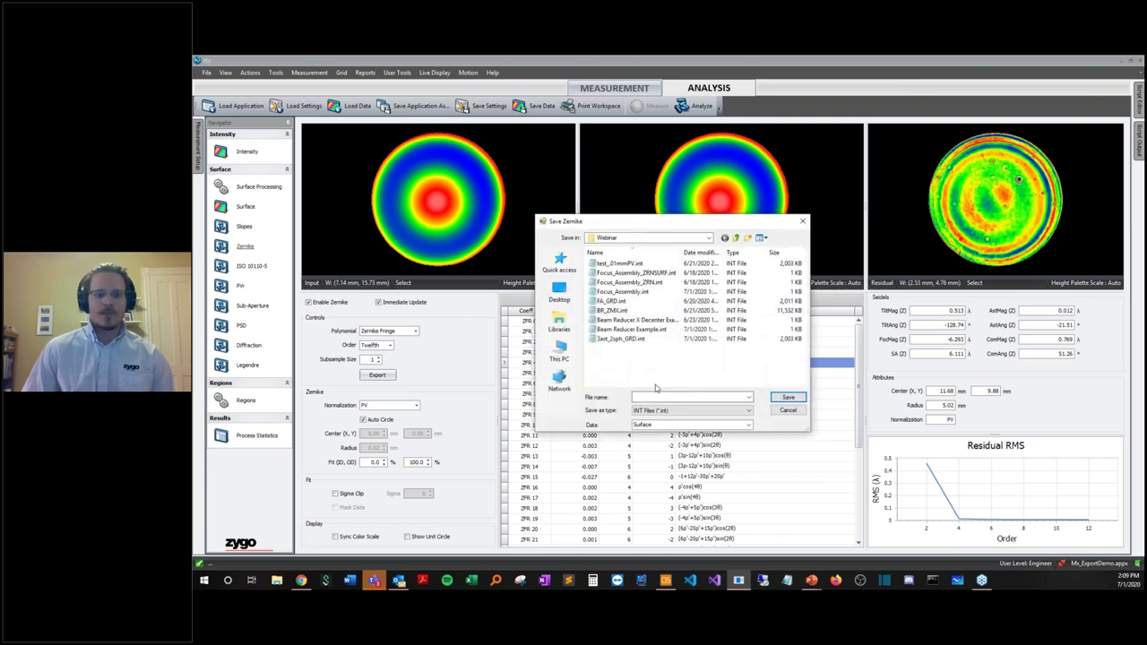
{"action": "left_click", "coordinate": [629, 293]}
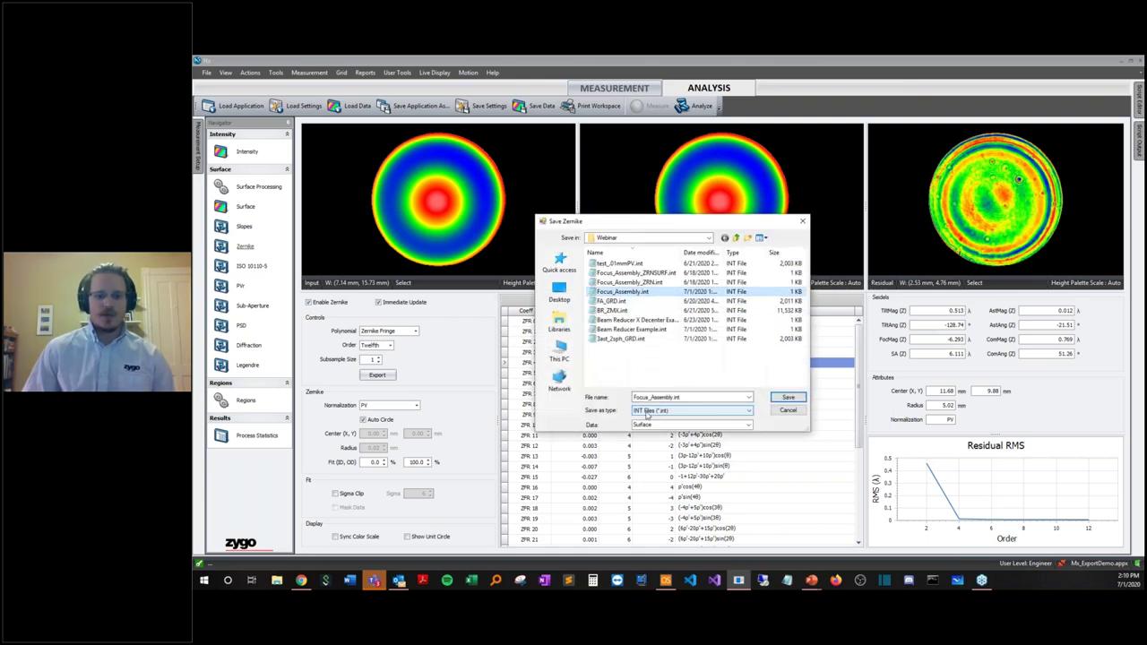
{"action": "left_click", "coordinate": [780, 399]}
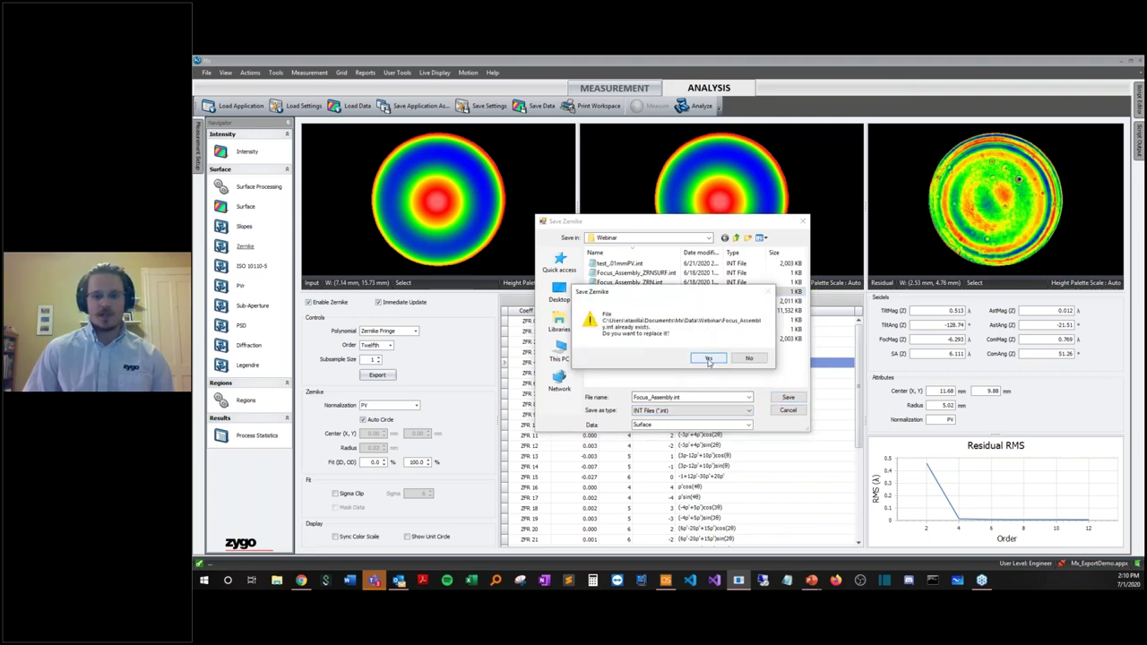
{"action": "left_click", "coordinate": [708, 359]}
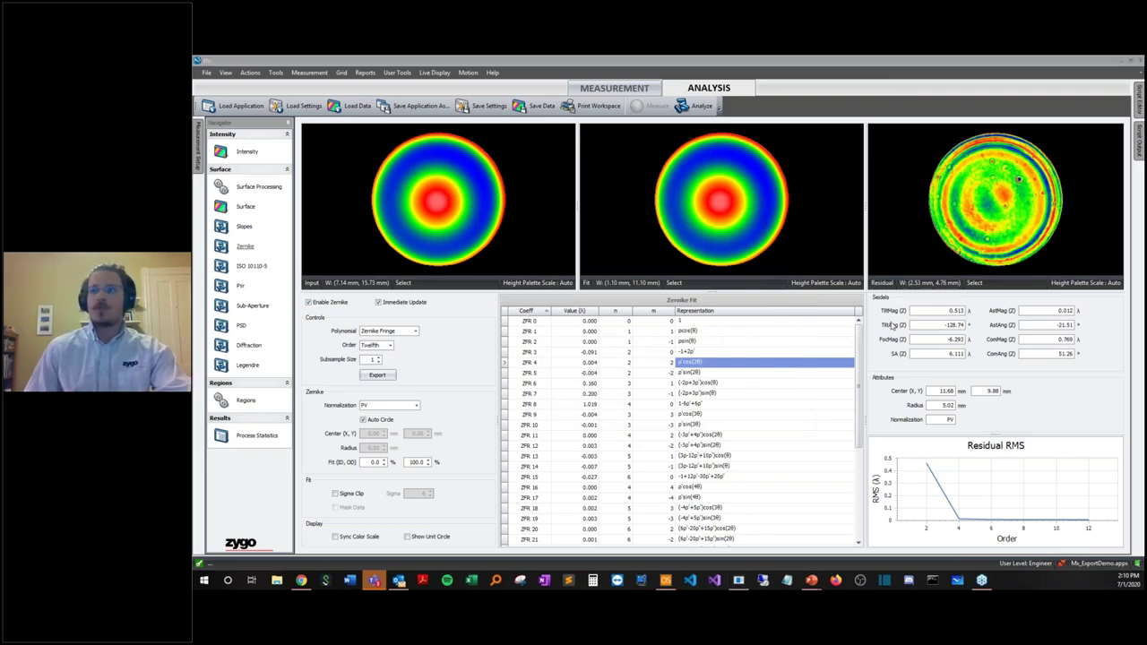
Switch to OpticStudio and check the exit pupil diameter and position in the prescription data of INTZERN_Model.zmx.
{"action": "key", "text": "alt+Tab"}
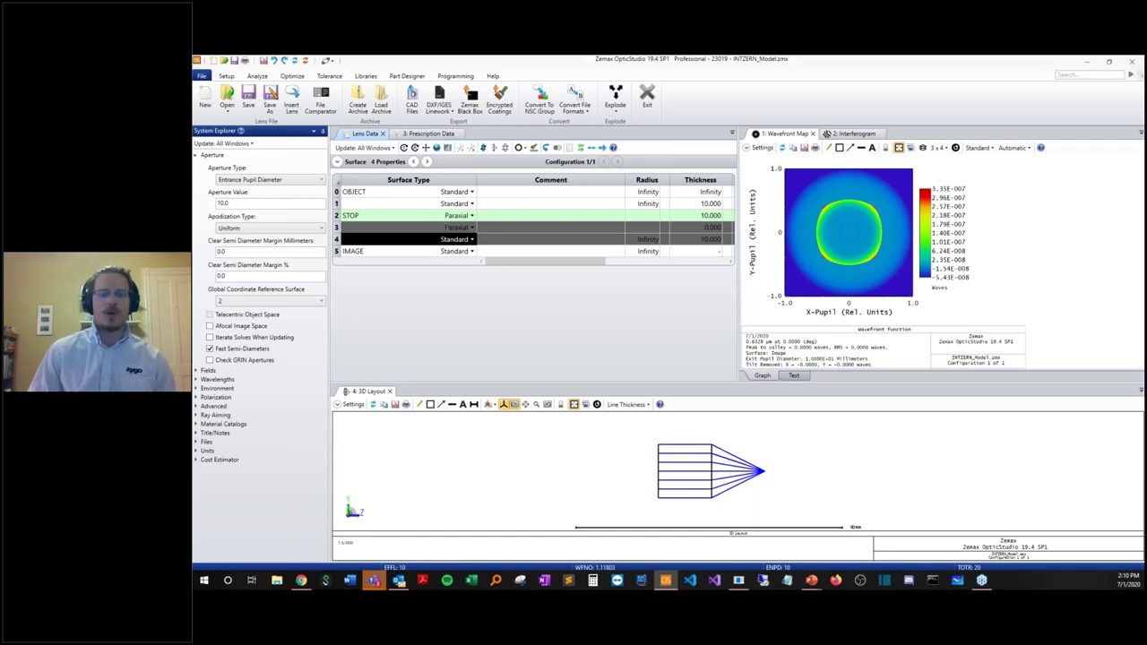
{"action": "left_click", "coordinate": [258, 77]}
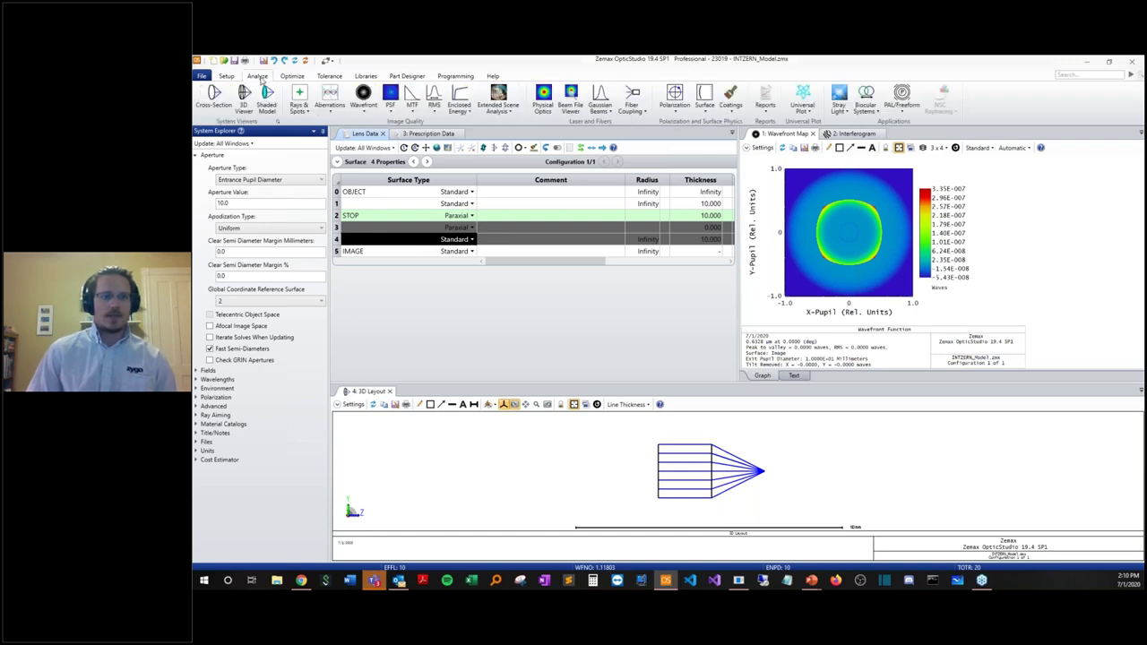
{"action": "left_click", "coordinate": [766, 111]}
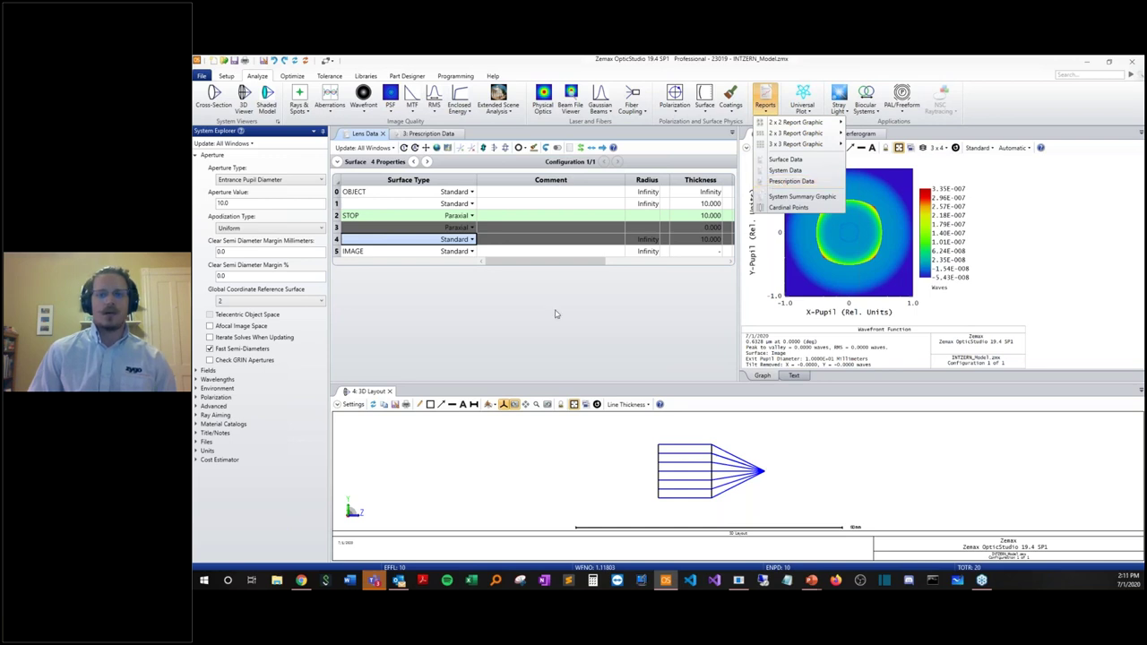
{"action": "left_click", "coordinate": [410, 135]}
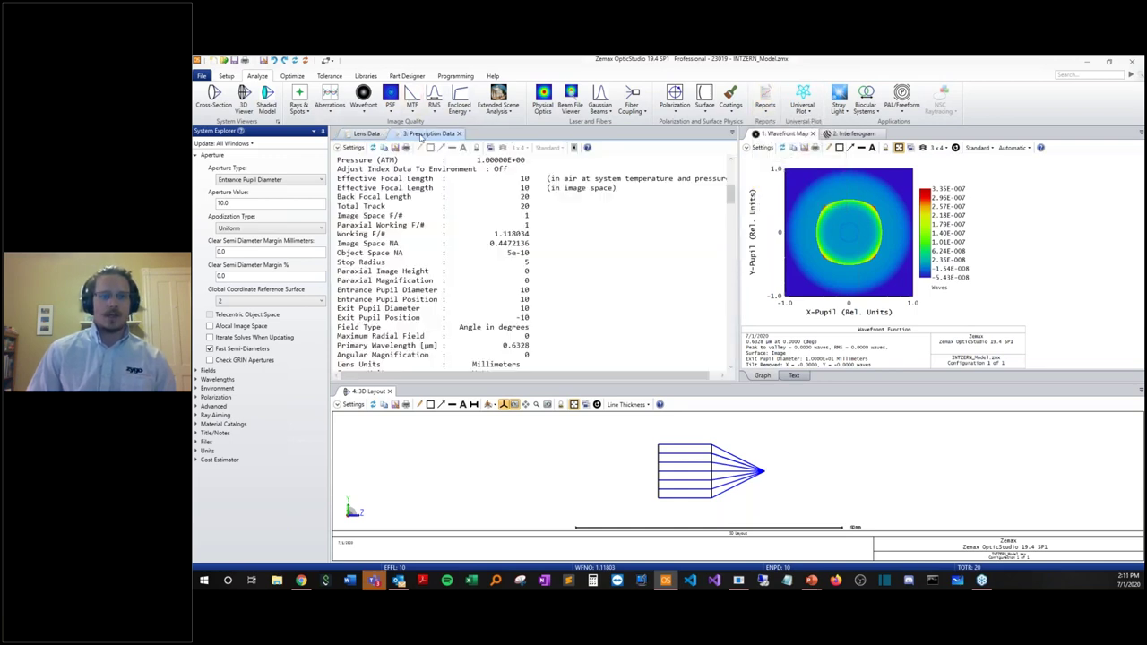
{"action": "left_click_drag", "start_coordinate": [533, 321], "coordinate": [339, 309]}
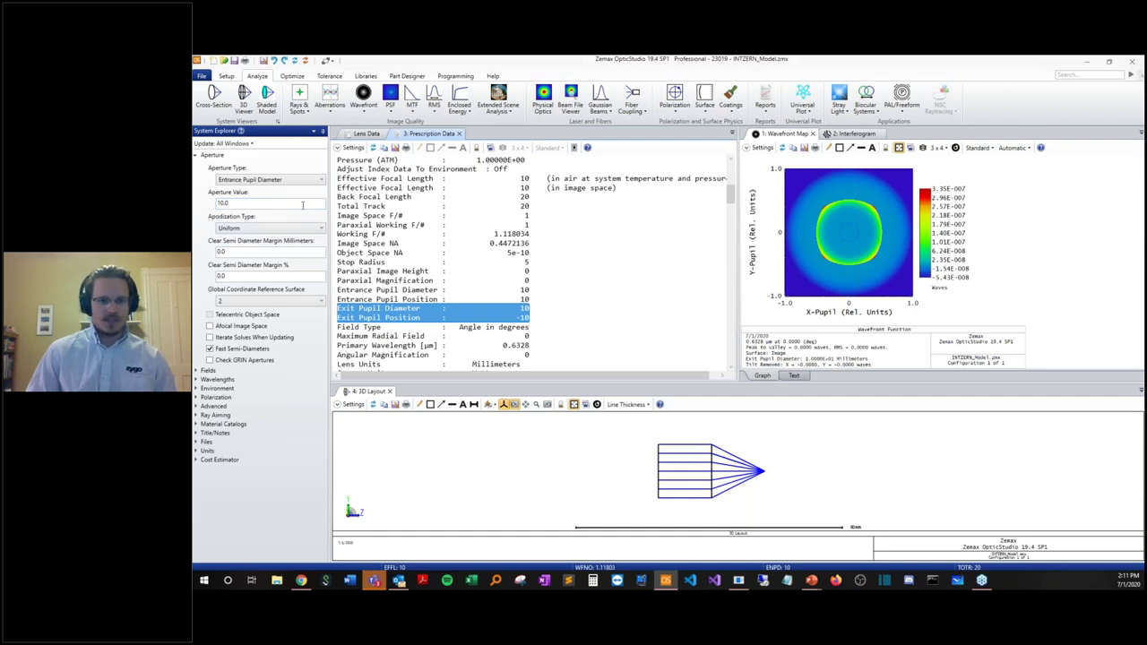
{"action": "left_click", "coordinate": [363, 134]}
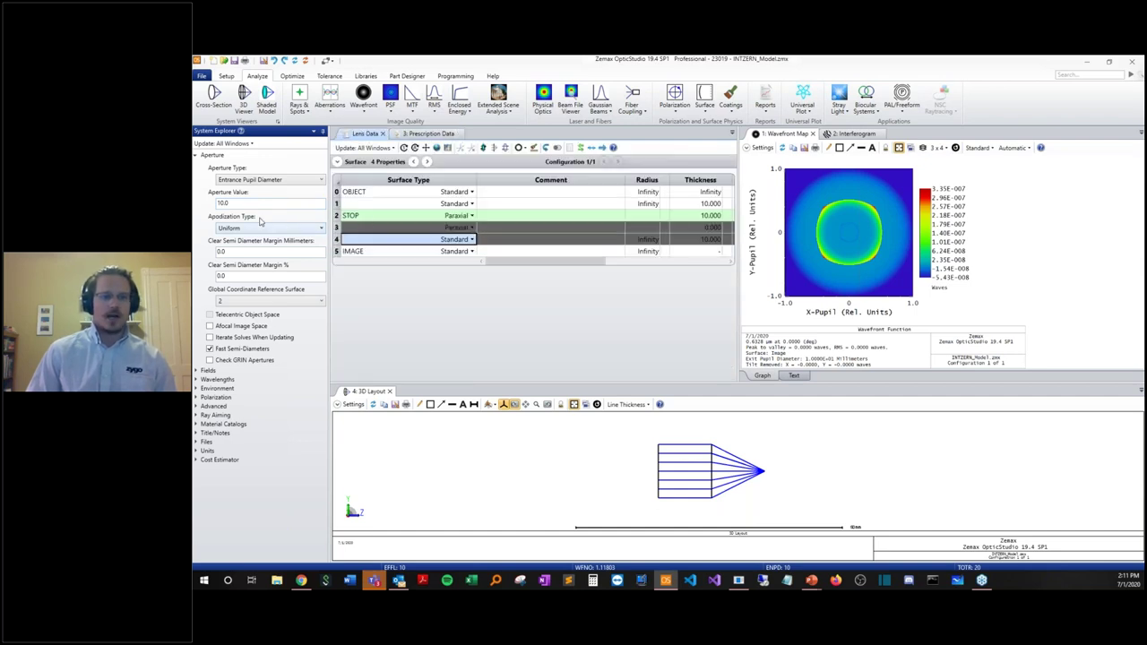
Set surface 2 to be ignored and reactivate the ignored surfaces 3 and 4 in the lens data.
{"action": "left_click", "coordinate": [337, 217]}
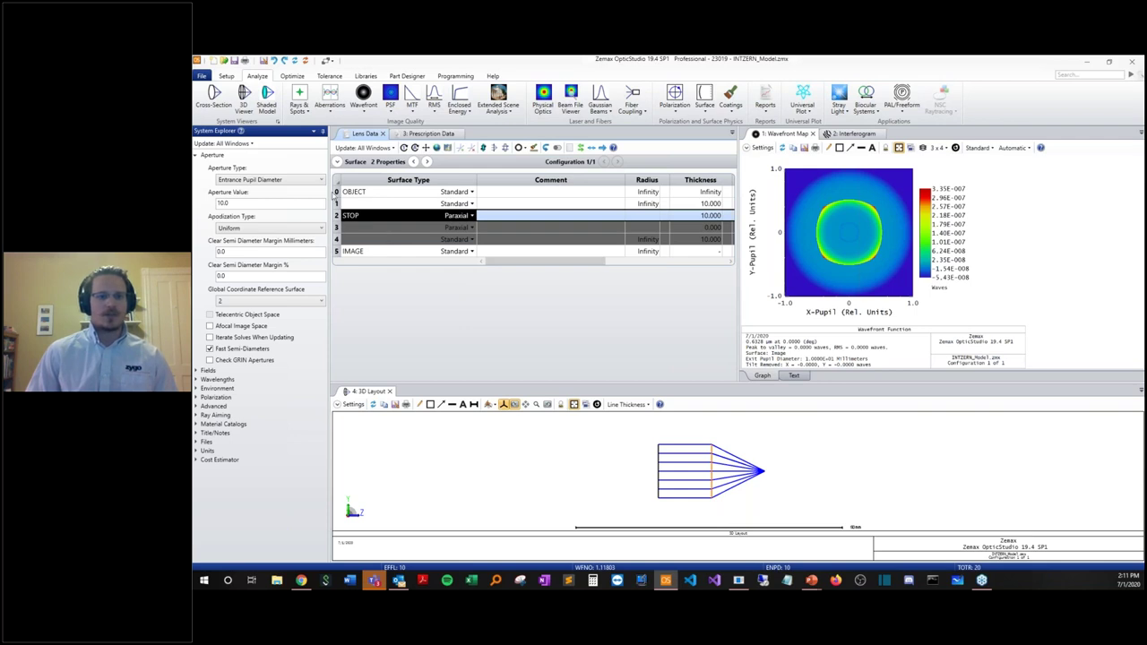
{"action": "left_click", "coordinate": [337, 161]}
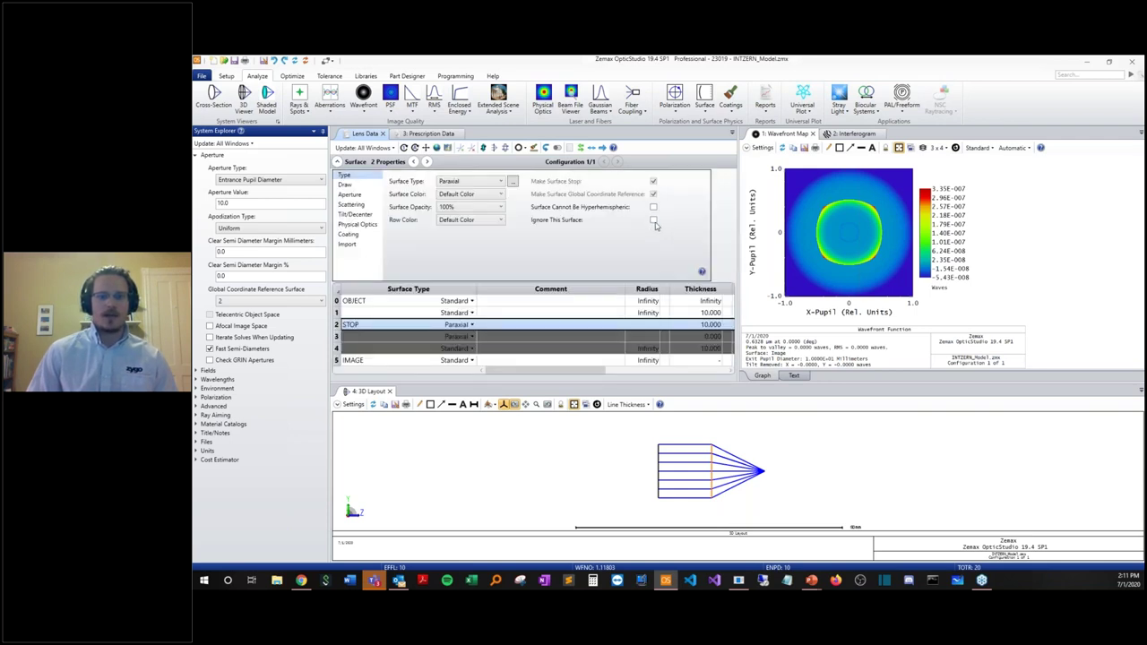
{"action": "left_click", "coordinate": [336, 348], "text": "shift"}
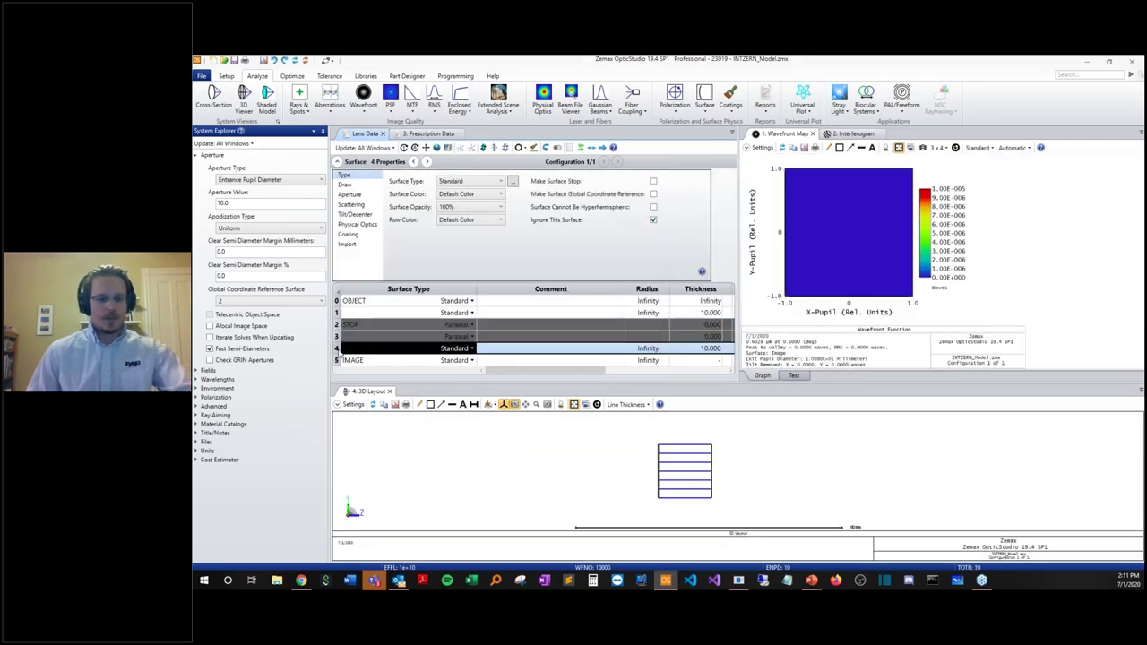
{"action": "left_click_drag", "start_coordinate": [337, 337], "coordinate": [337, 348]}
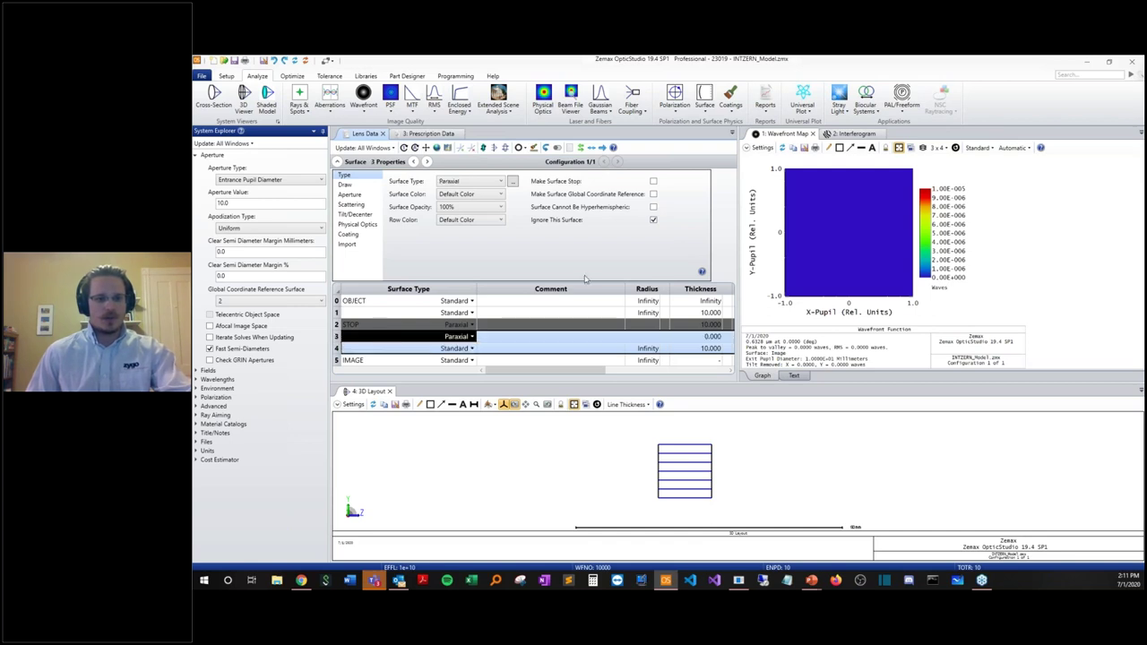
{"action": "left_click", "coordinate": [653, 219]}
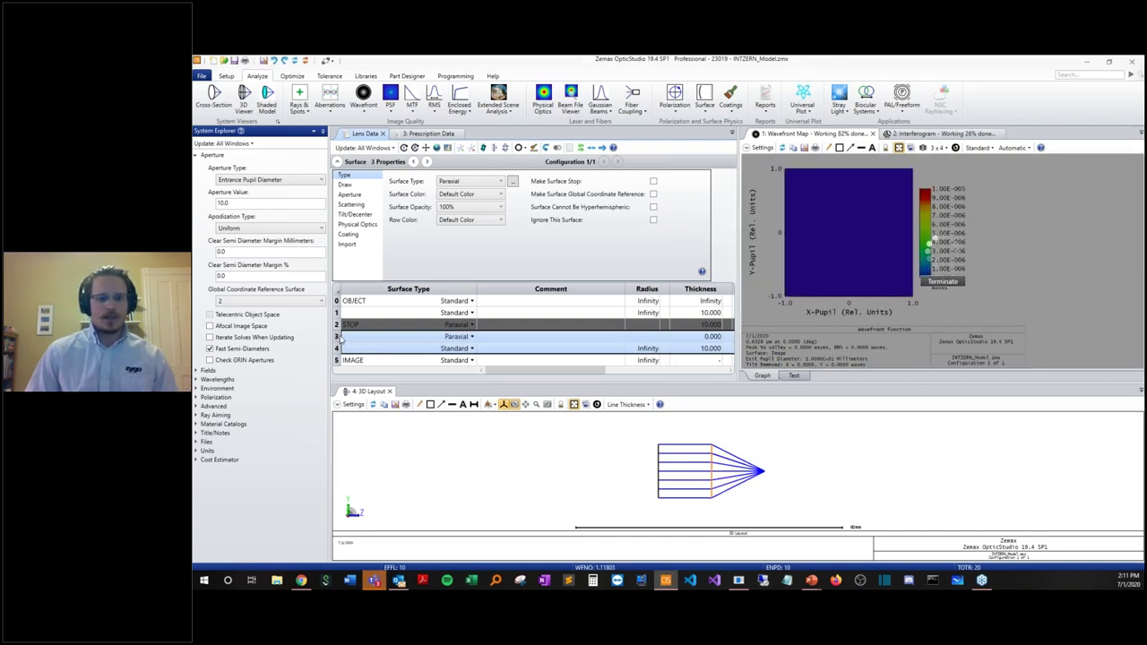
Make paraxial surface 3 the stop surface and collapse the surface properties.
{"action": "left_click", "coordinate": [340, 337]}
{"action": "left_click", "coordinate": [653, 182]}
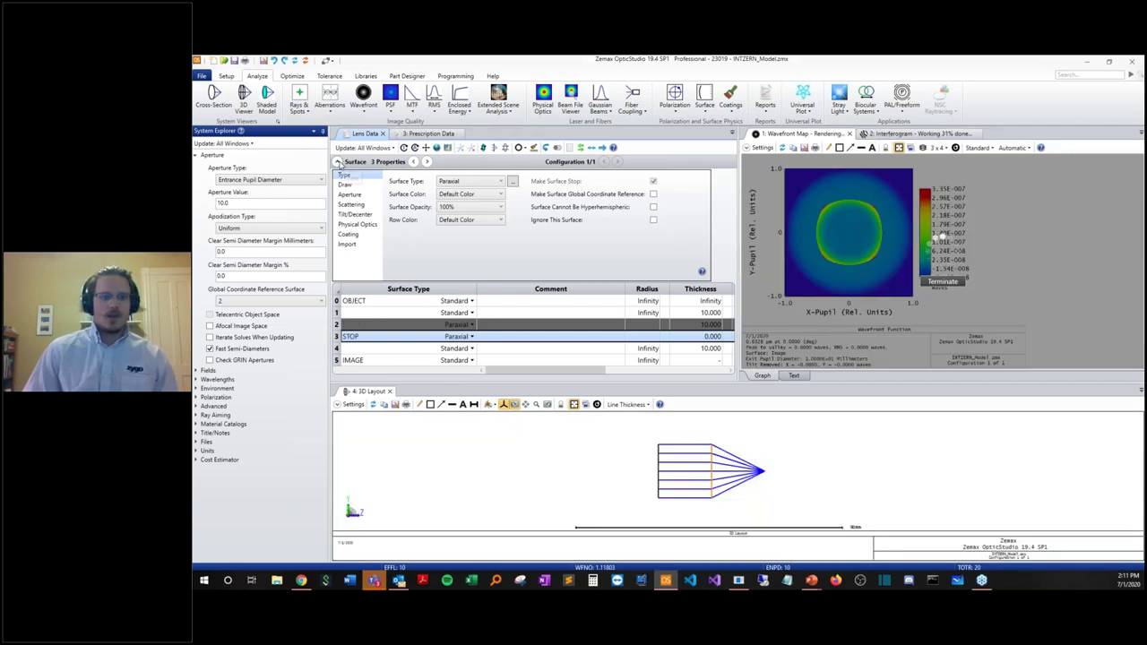
{"action": "left_click", "coordinate": [338, 161]}
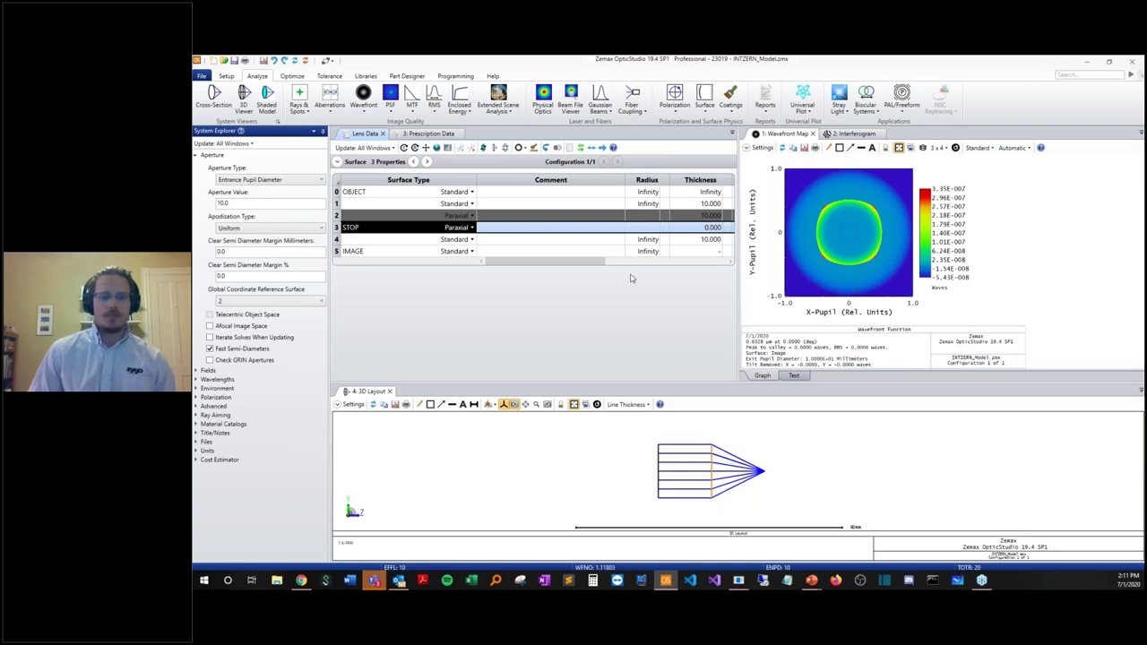
Compare the exit pupil diameter and position in the prescription data with the image surface and the thickness of surface 4.
{"action": "left_click", "coordinate": [338, 239]}
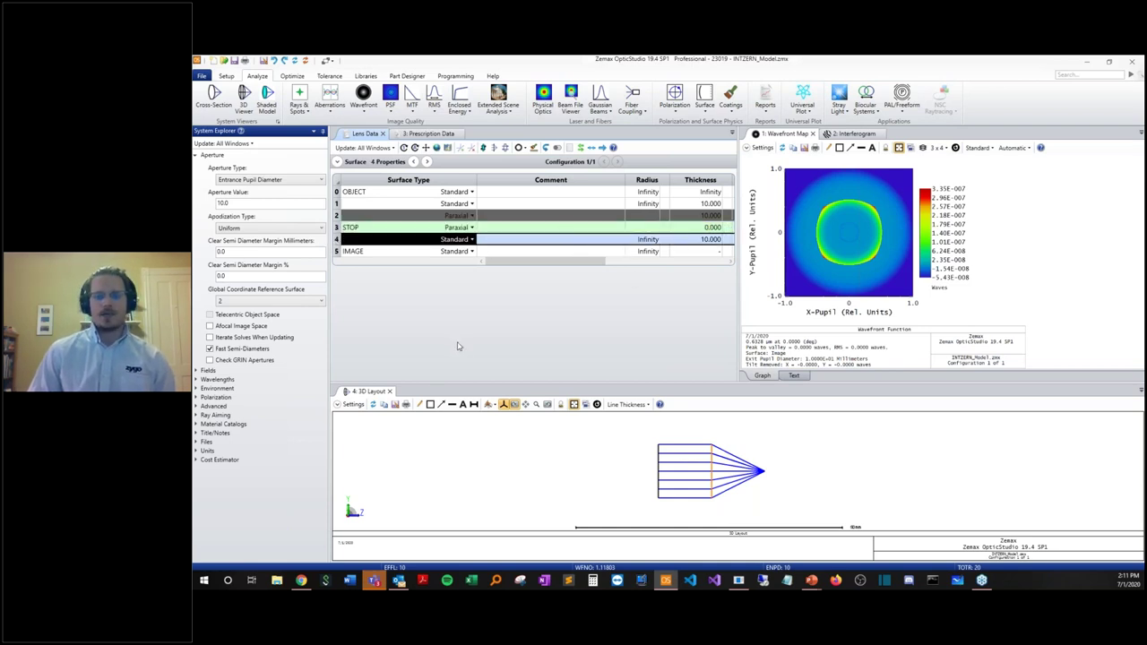
{"action": "left_click", "coordinate": [427, 133]}
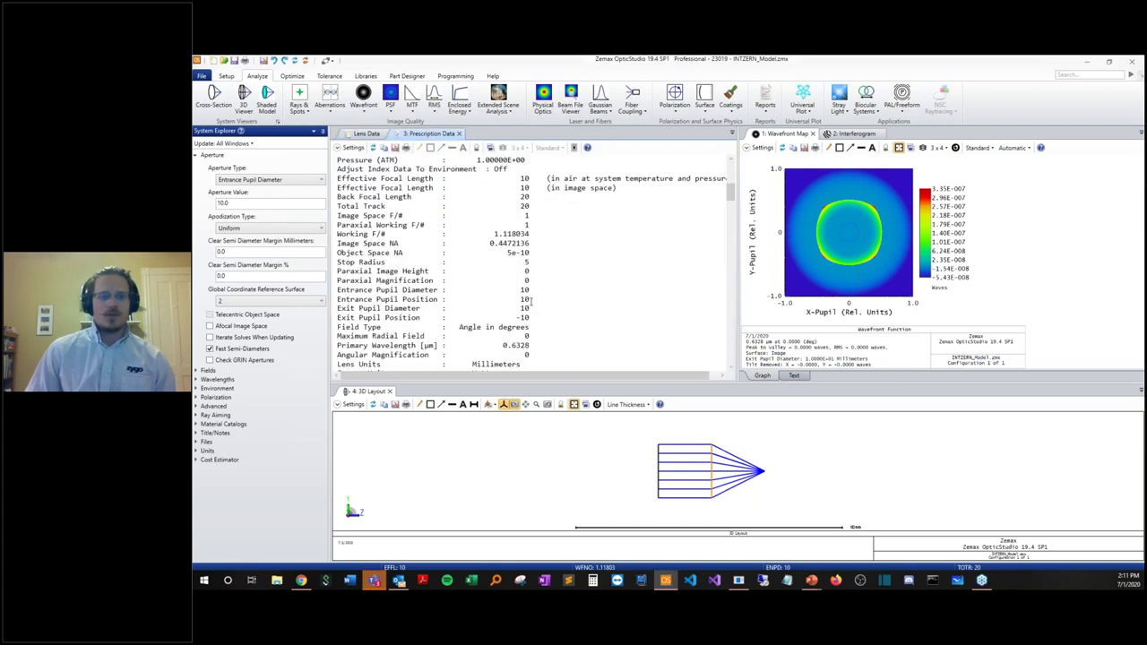
{"action": "left_click_drag", "start_coordinate": [527, 320], "coordinate": [524, 311]}
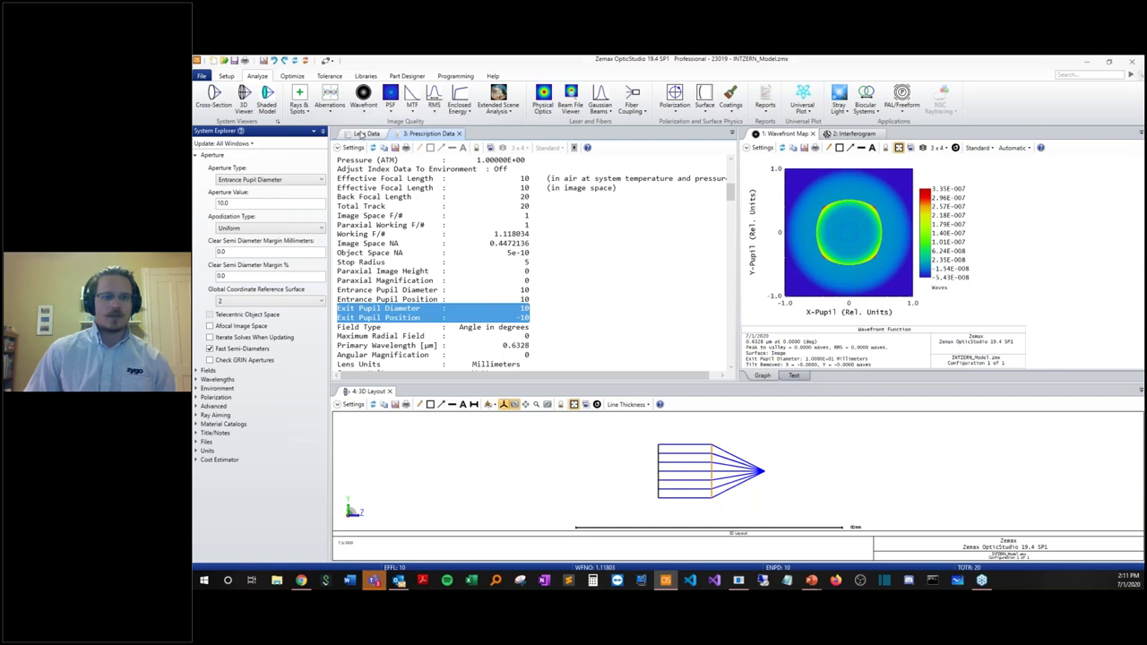
{"action": "left_click", "coordinate": [364, 133]}
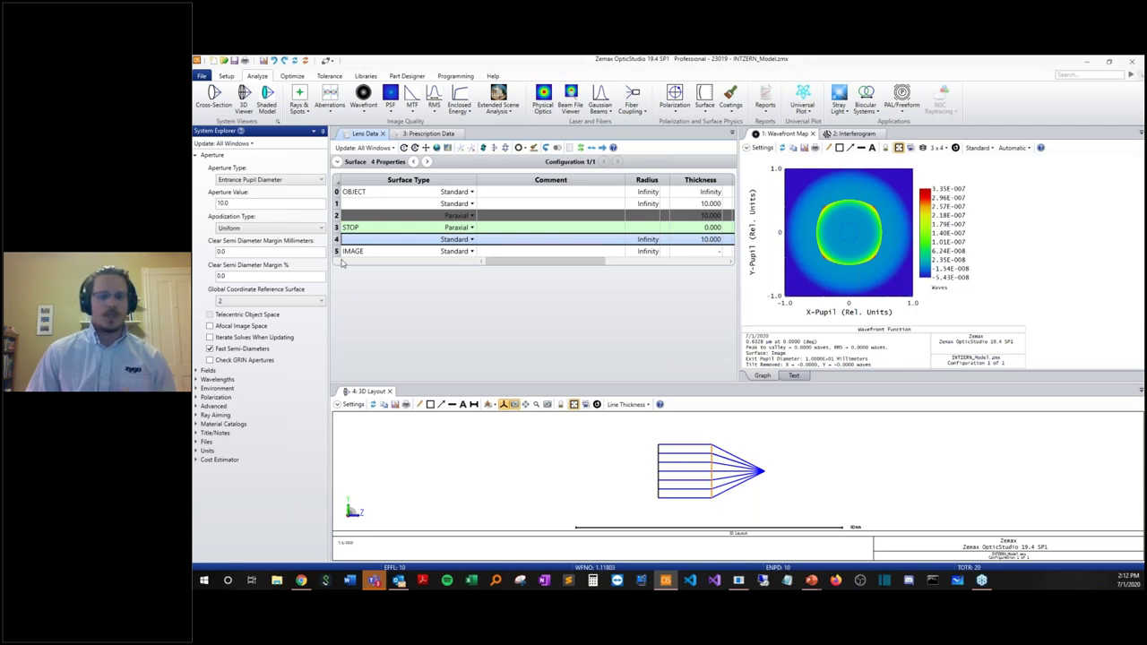
{"action": "left_click", "coordinate": [337, 252]}
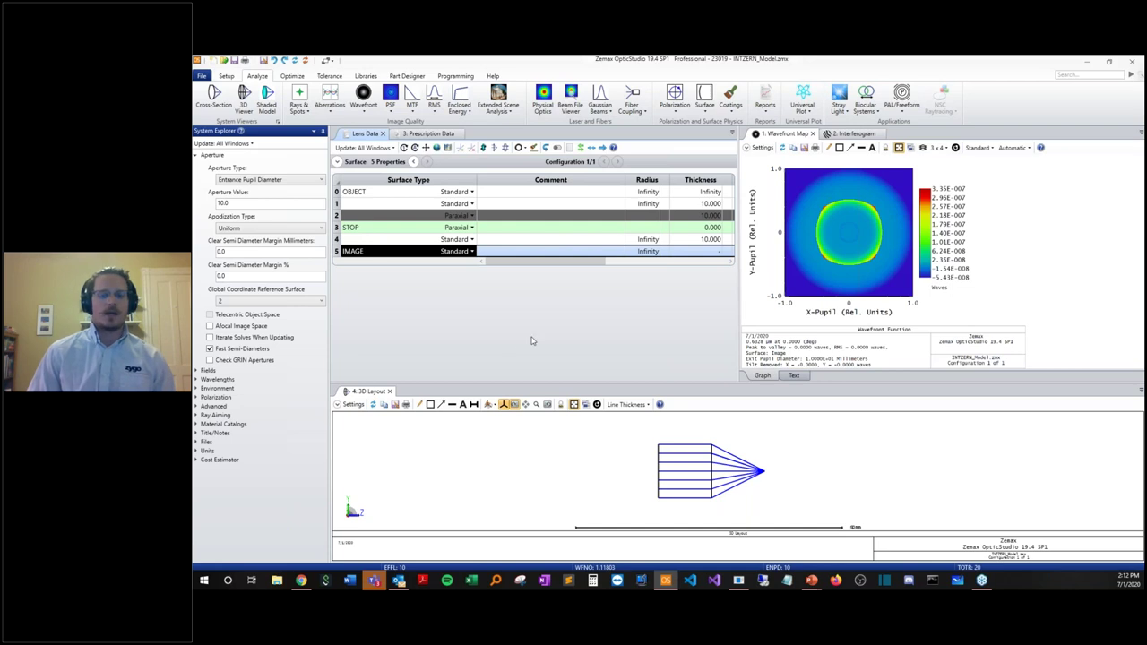
{"action": "left_click", "coordinate": [698, 240]}
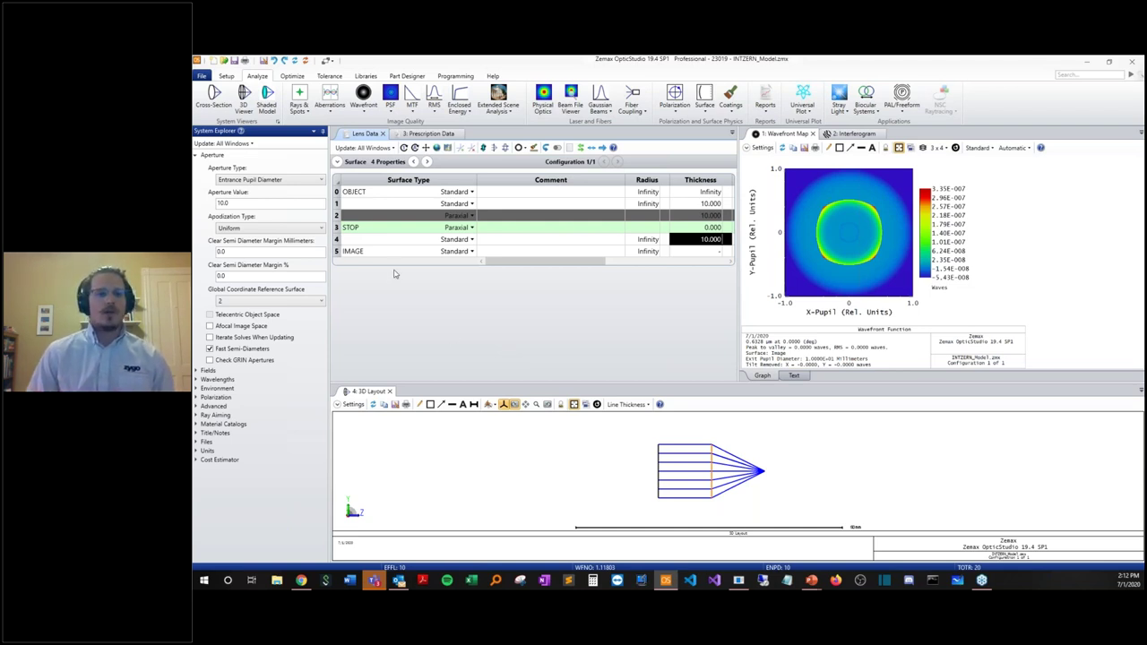
Convert the INT Zernike file Focus_Assembly.int to an OpticStudio DAT file, saved as Focus_Assembly.DAT over the existing one.
{"action": "left_click", "coordinate": [200, 77]}
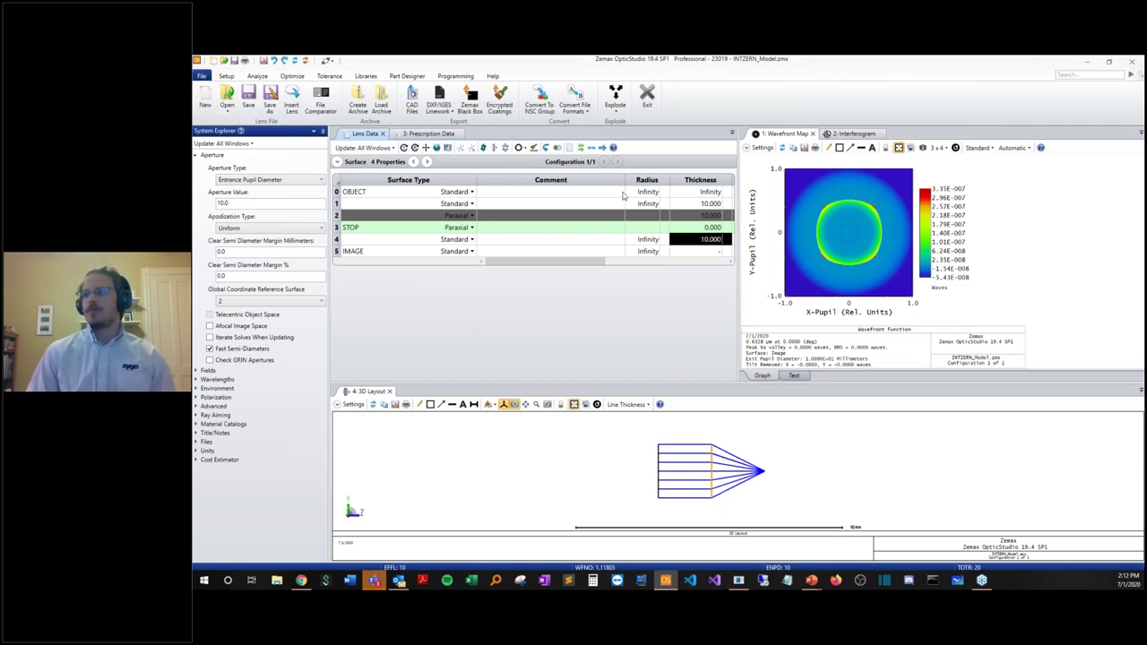
{"action": "left_click", "coordinate": [587, 112]}
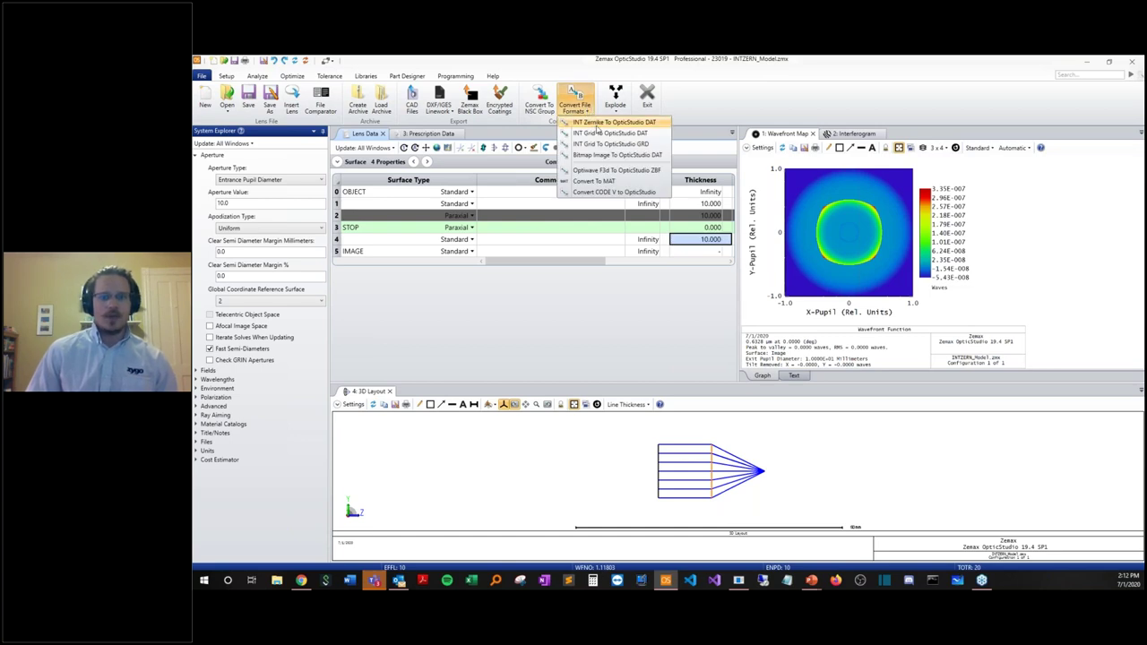
{"action": "left_click", "coordinate": [661, 122]}
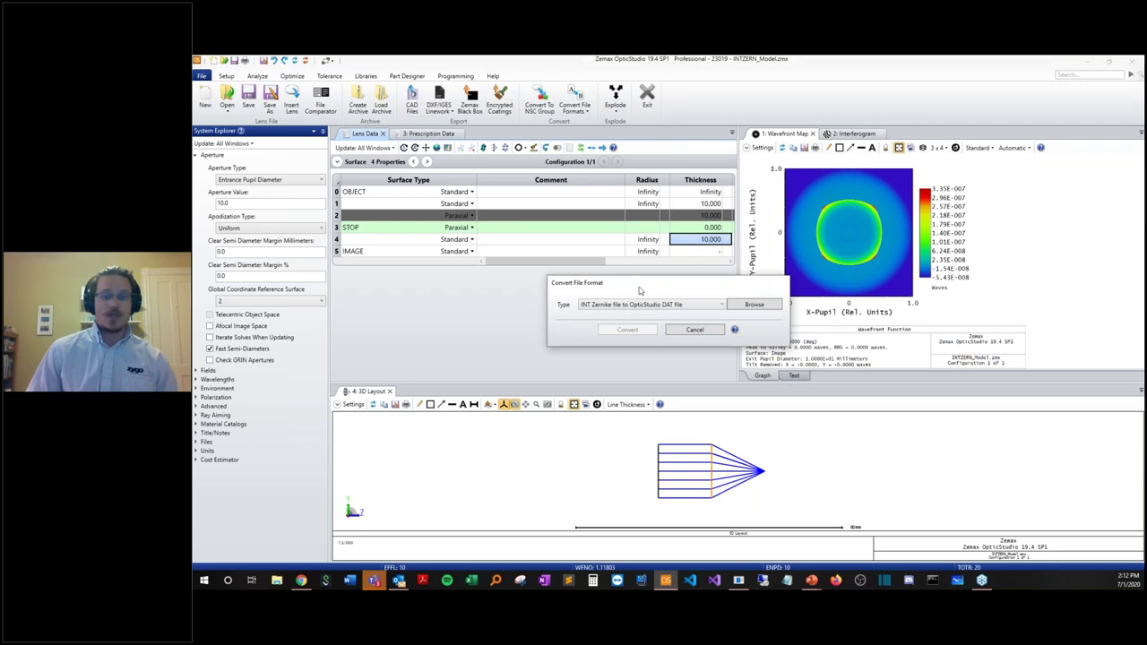
{"action": "left_click", "coordinate": [753, 305]}
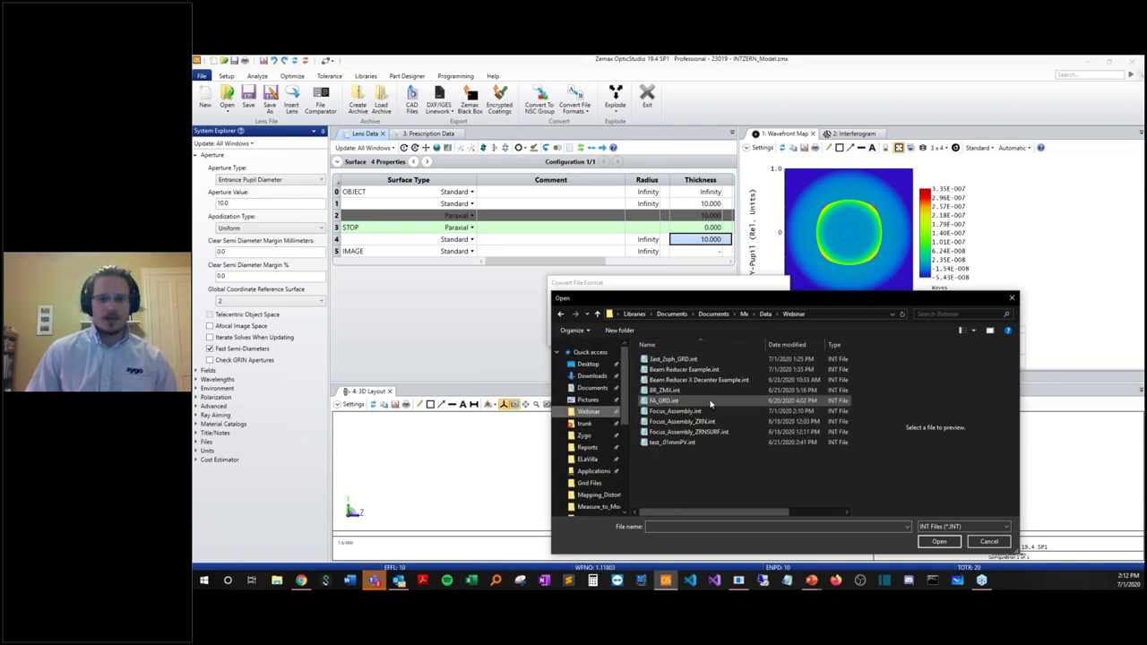
{"action": "left_click", "coordinate": [681, 411]}
{"action": "left_click", "coordinate": [949, 543]}
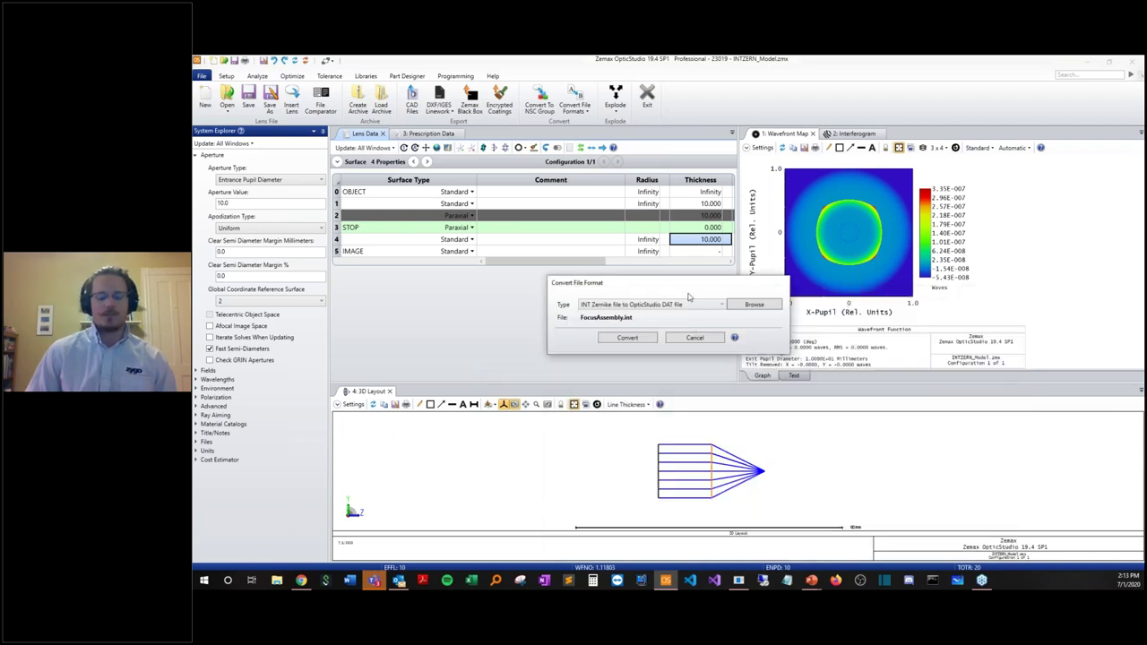
{"action": "left_click", "coordinate": [628, 338]}
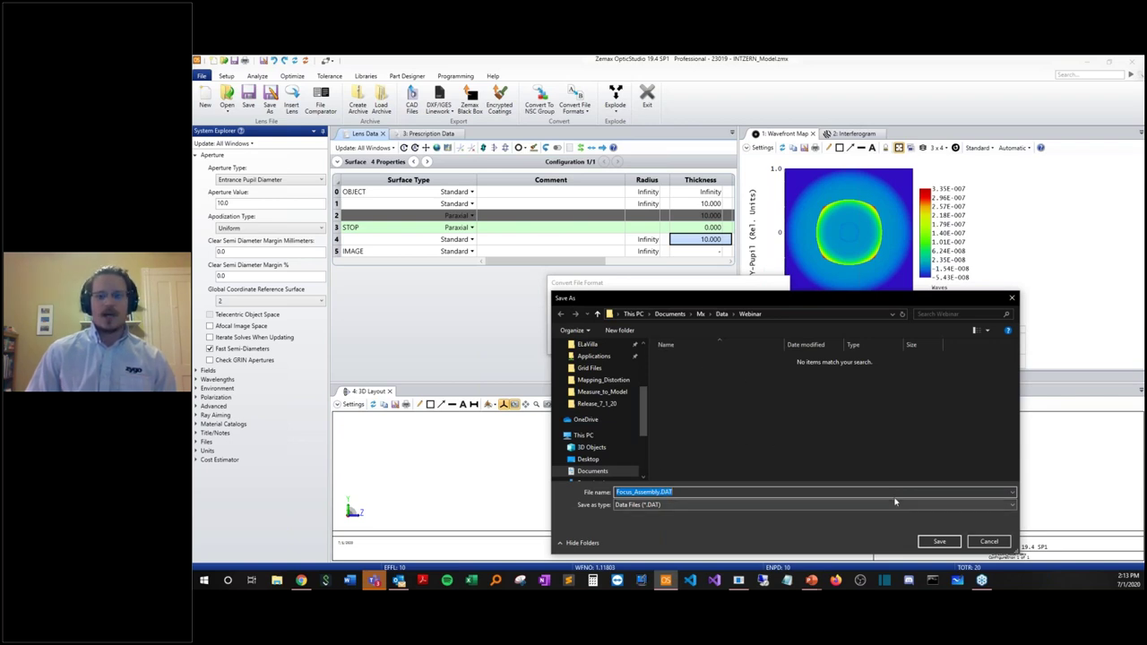
{"action": "left_click", "coordinate": [940, 542]}
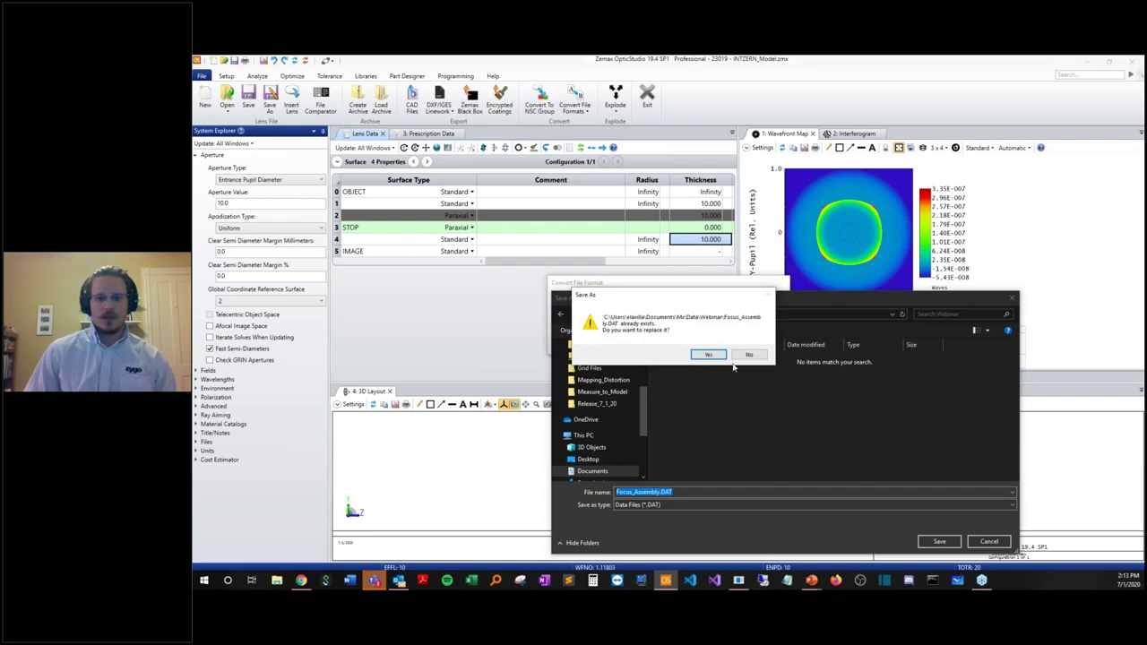
{"action": "left_click", "coordinate": [708, 355]}
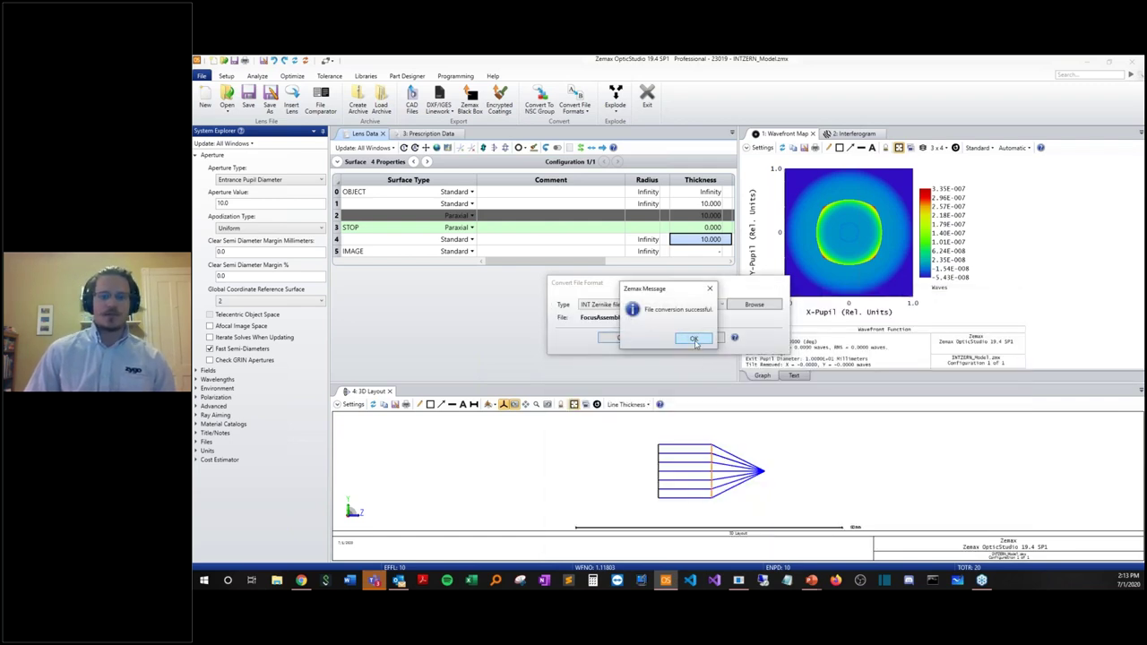
Dismiss the conversion message and change the surface type of surface 4 to Zernike Fringe Phase.
{"action": "left_click", "coordinate": [696, 340]}
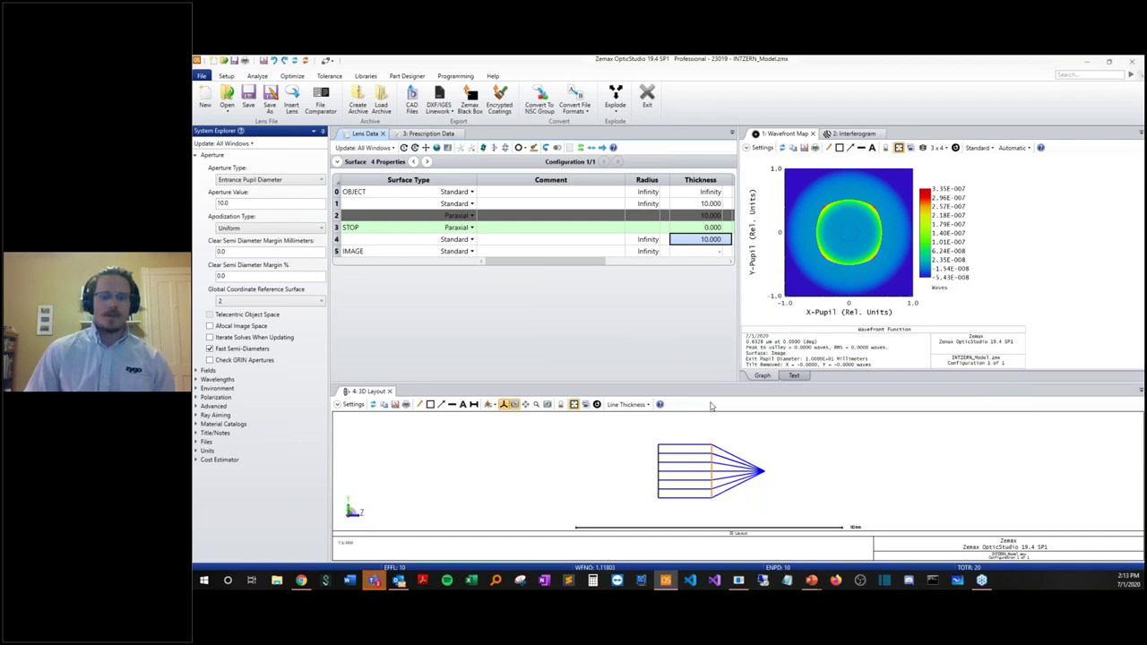
{"action": "left_click", "coordinate": [472, 240]}
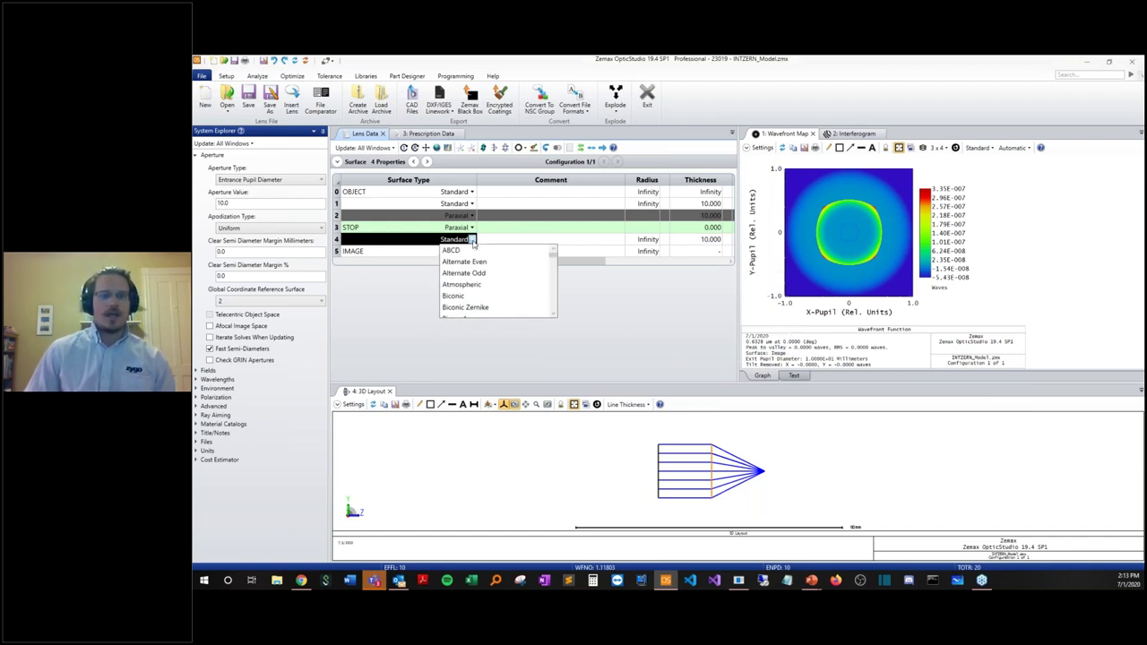
{"action": "scroll", "coordinate": [484, 268], "scroll_direction": "down", "scroll_amount": 12}
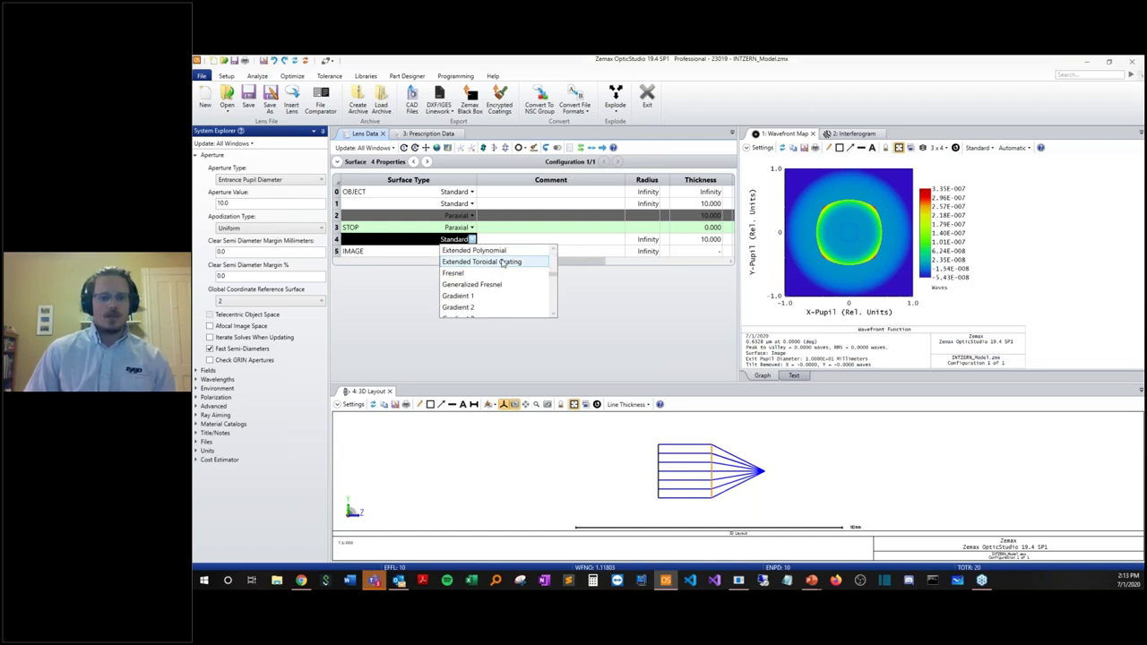
{"action": "scroll", "coordinate": [489, 275], "scroll_direction": "down", "scroll_amount": 3}
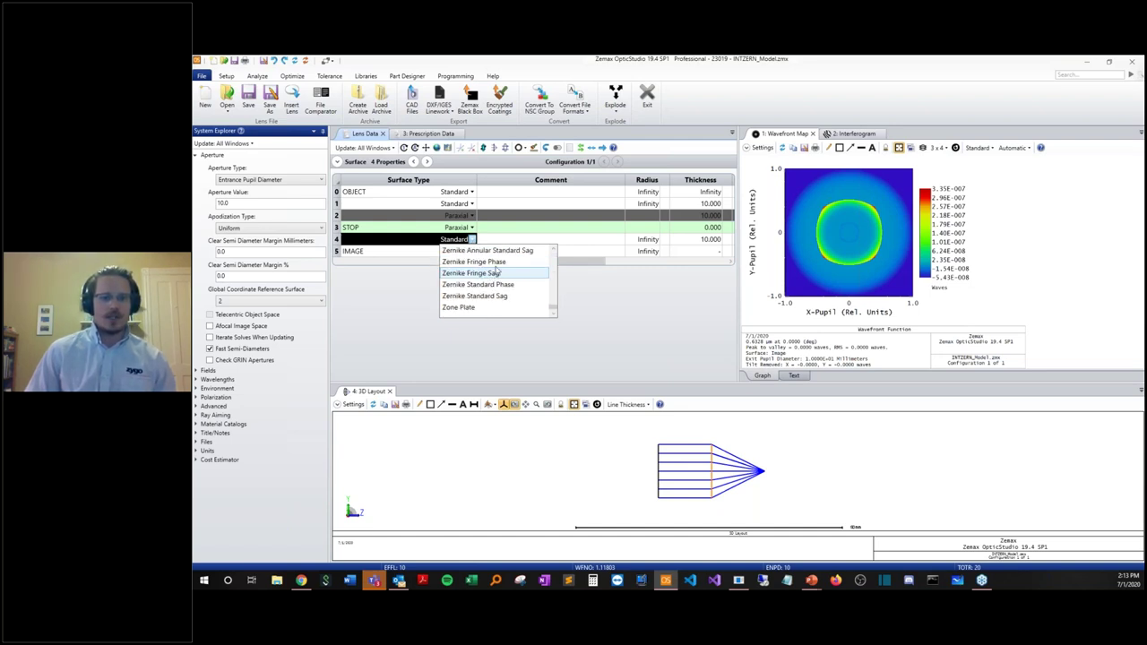
{"action": "left_click", "coordinate": [457, 261]}
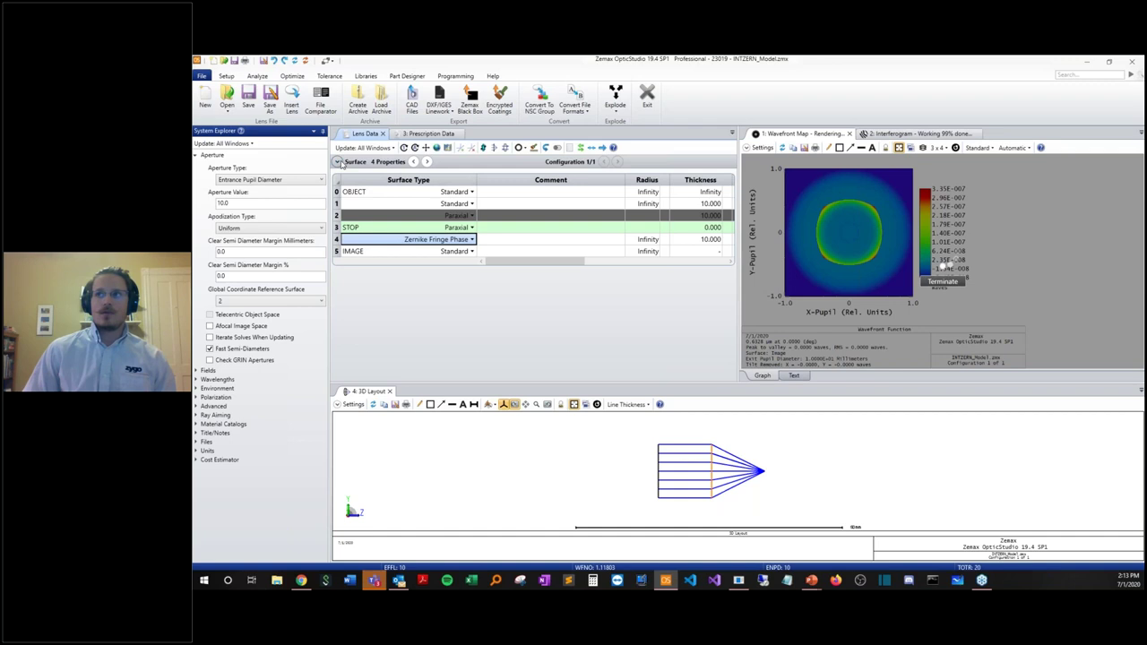
Import the data file Focus_Assembly.DAT from the Webinar folder into surface 4 through its surface properties.
{"action": "left_click", "coordinate": [339, 163]}
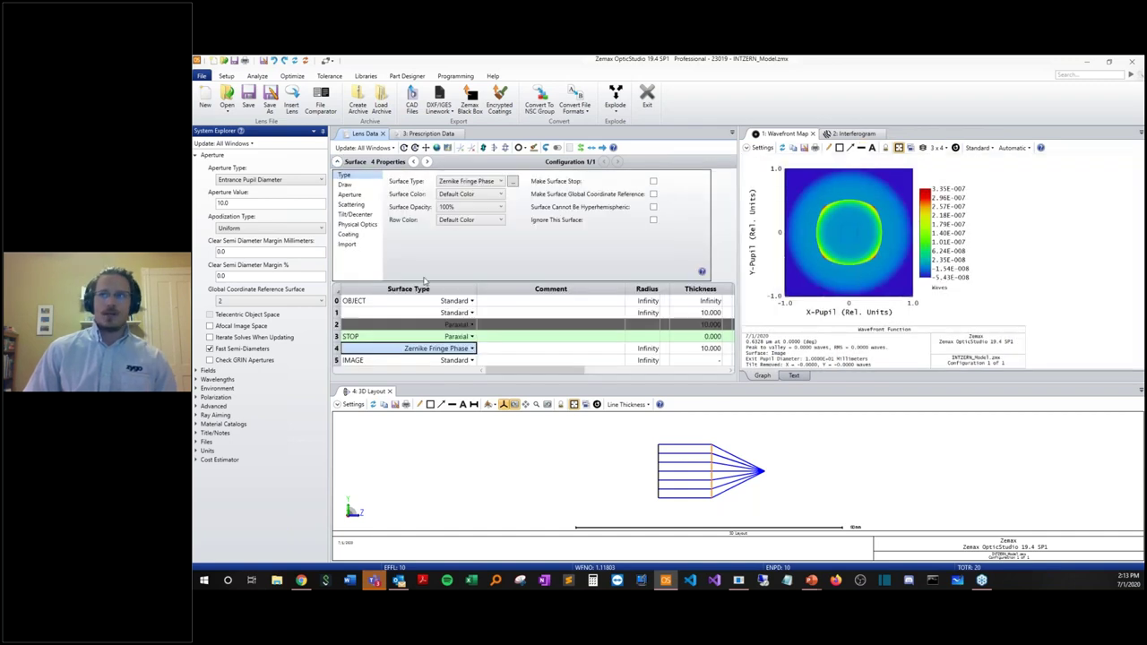
{"action": "left_click", "coordinate": [348, 245]}
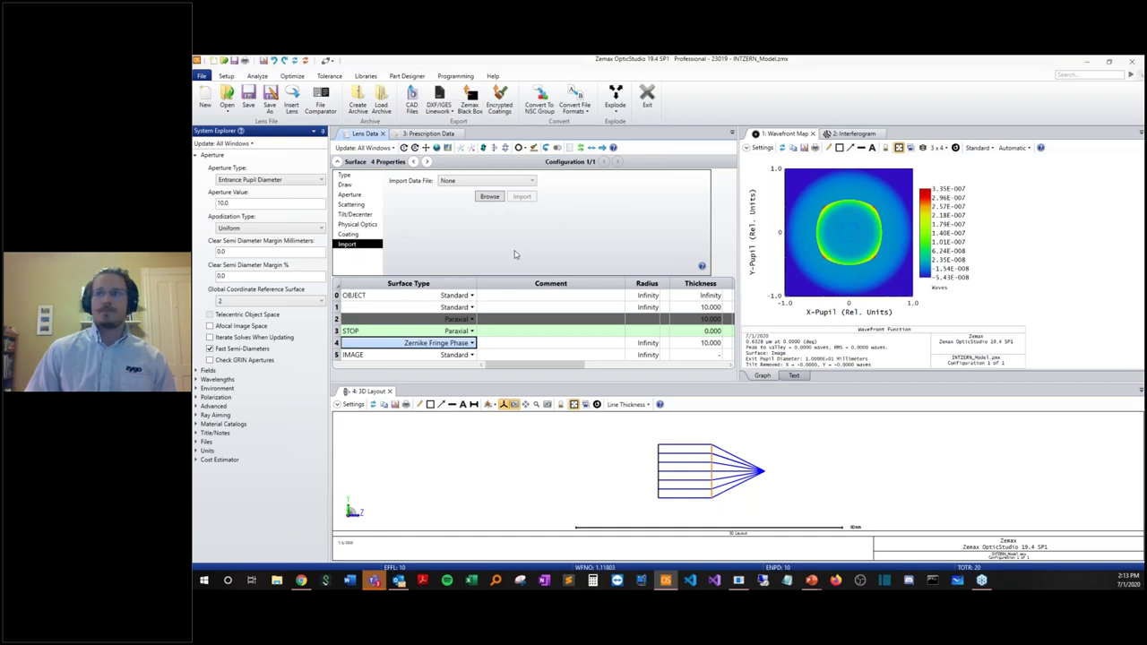
{"action": "left_click", "coordinate": [498, 198]}
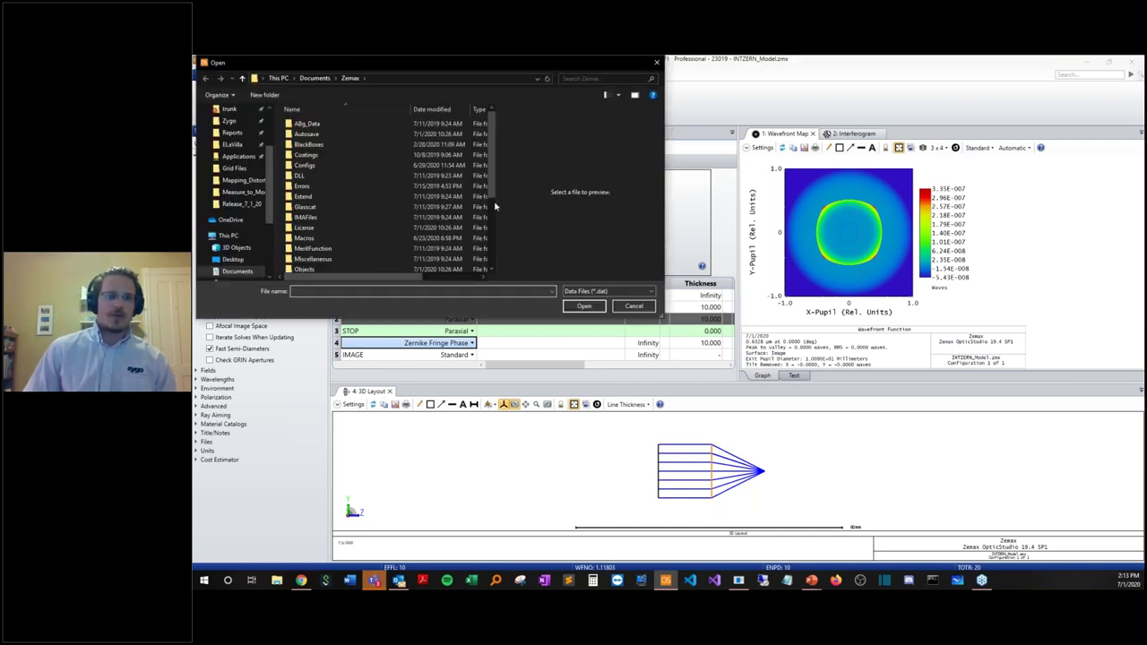
{"action": "scroll", "coordinate": [235, 161], "scroll_direction": "up", "scroll_amount": 2}
{"action": "left_click", "coordinate": [234, 134]}
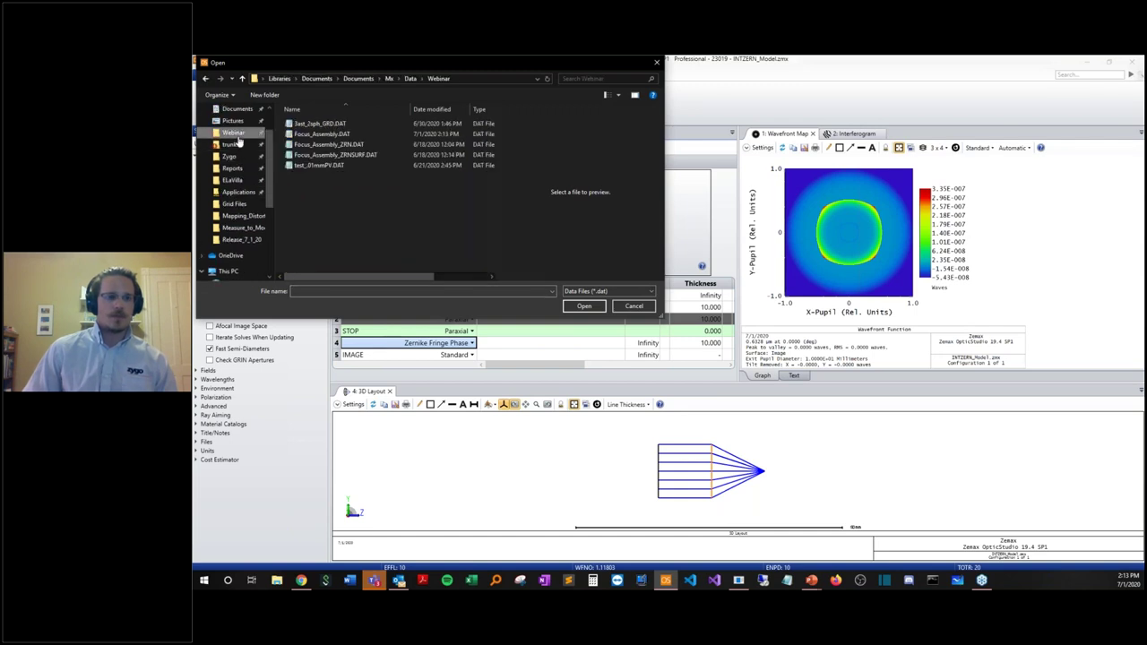
{"action": "left_click", "coordinate": [342, 135]}
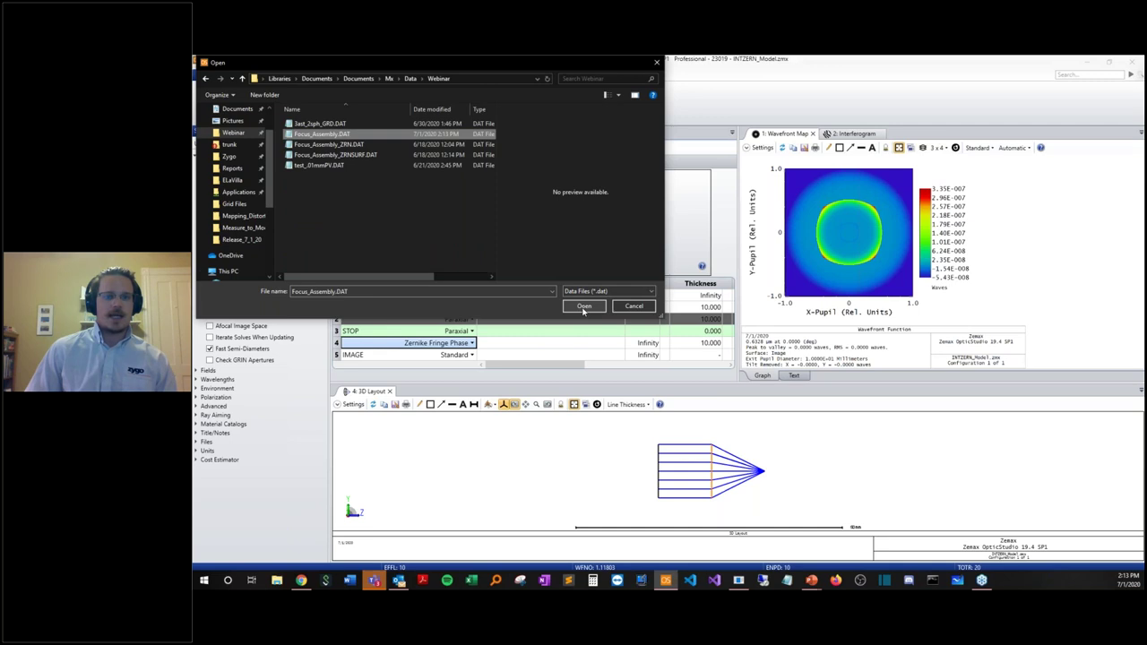
{"action": "left_click", "coordinate": [583, 307]}
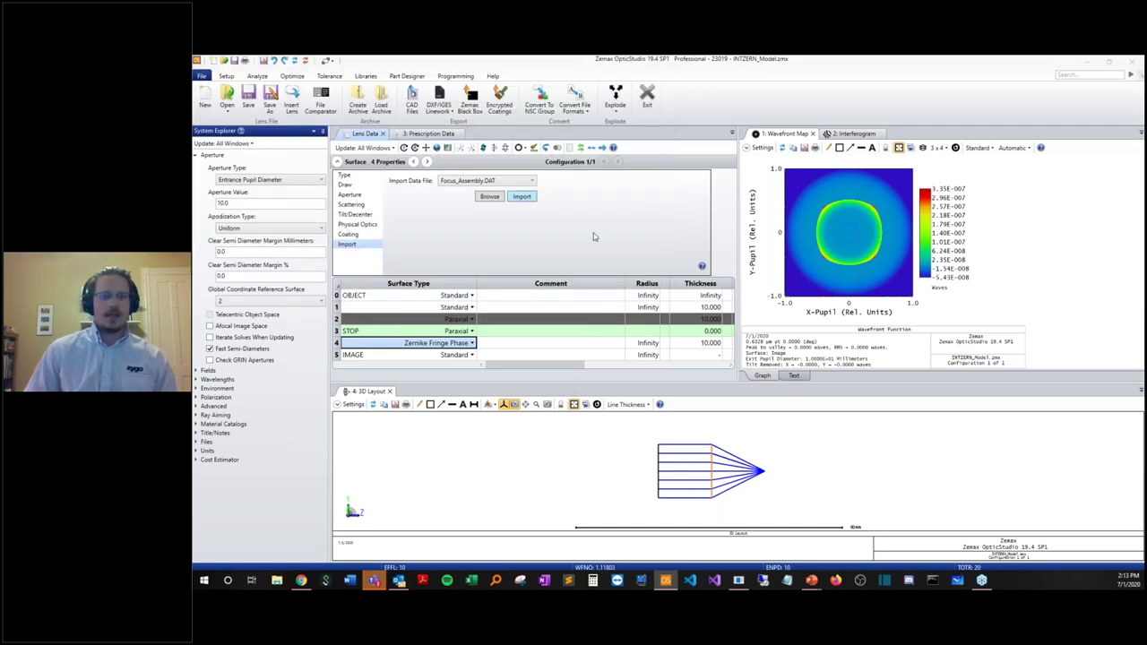
{"action": "left_click", "coordinate": [679, 333]}
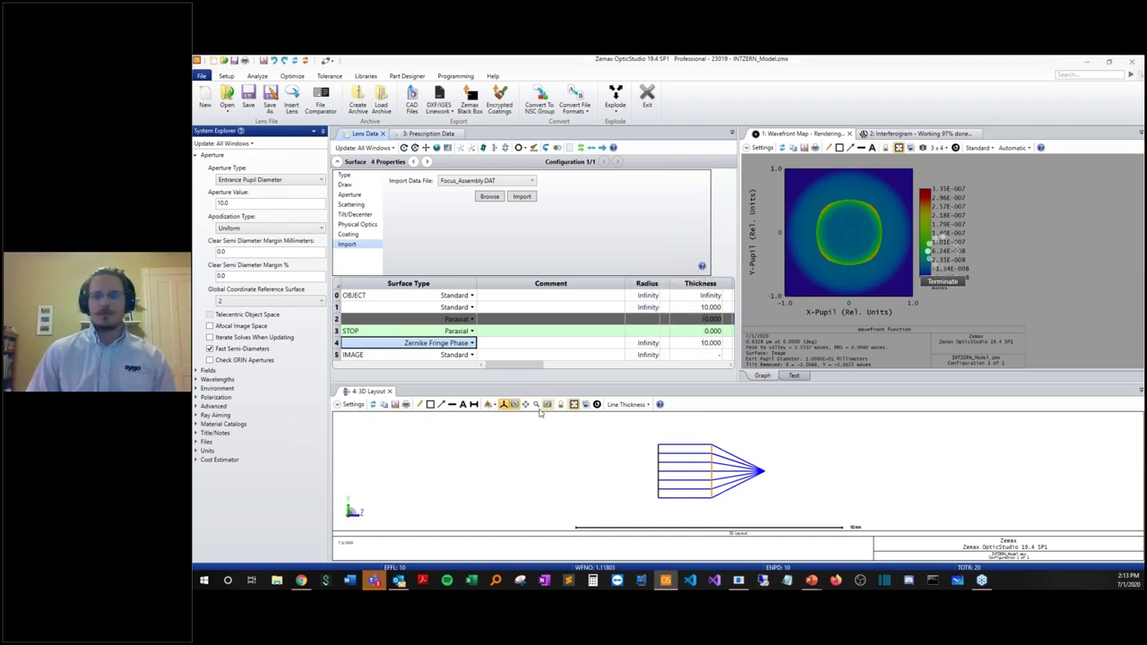
Set the norm radius of Zernike surface 4 to 5.017 and switch to the INT Zernike summary slide.
{"action": "left_click_drag", "start_coordinate": [529, 365], "coordinate": [590, 366]}
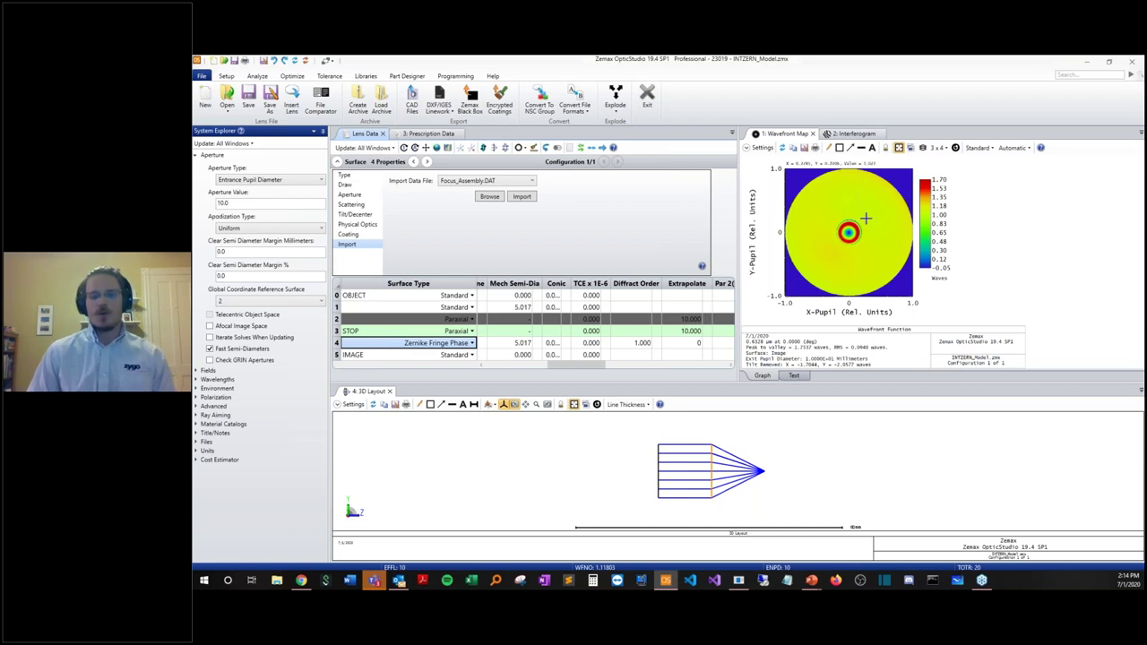
{"action": "left_click_drag", "start_coordinate": [605, 367], "coordinate": [620, 369]}
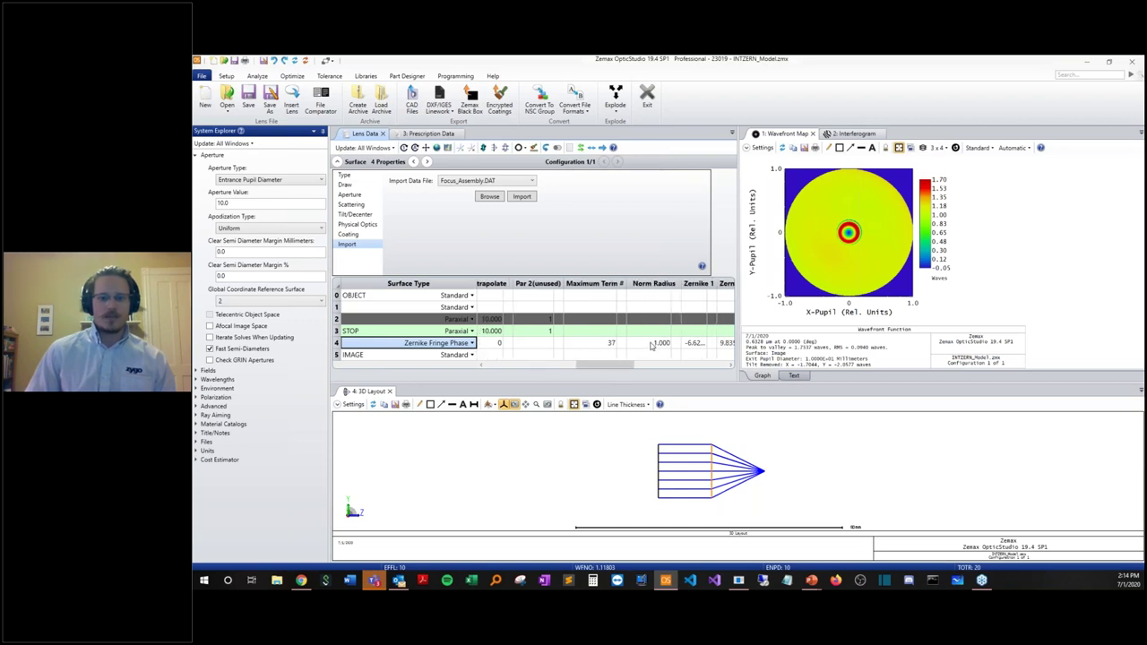
{"action": "left_click", "coordinate": [654, 343]}
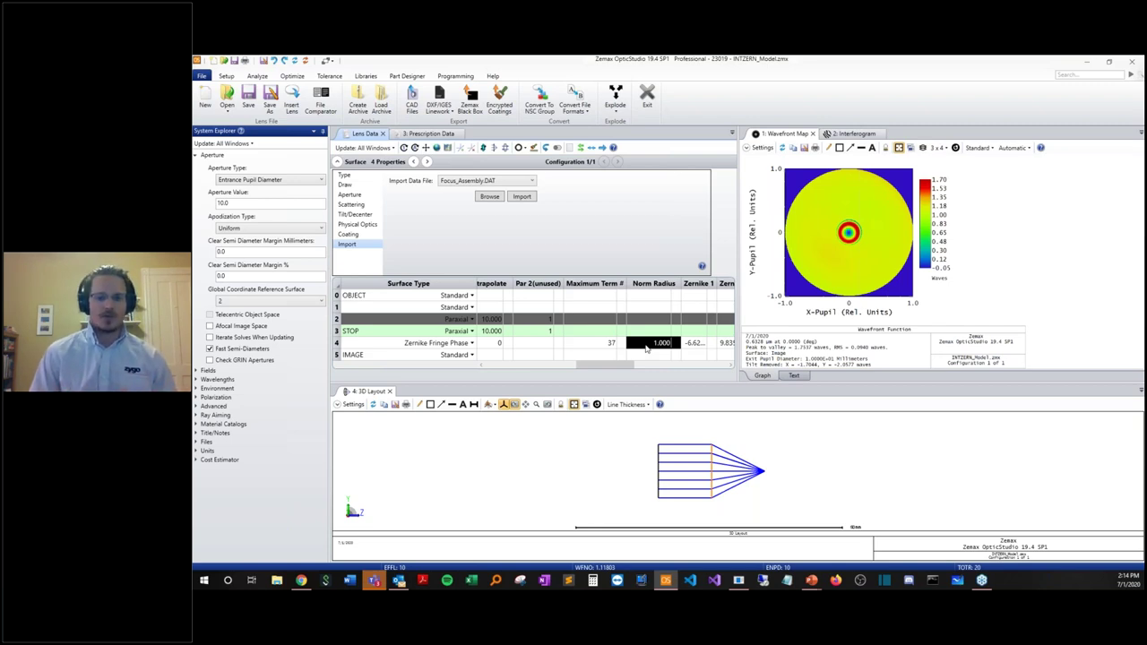
{"action": "type", "text": "5."}
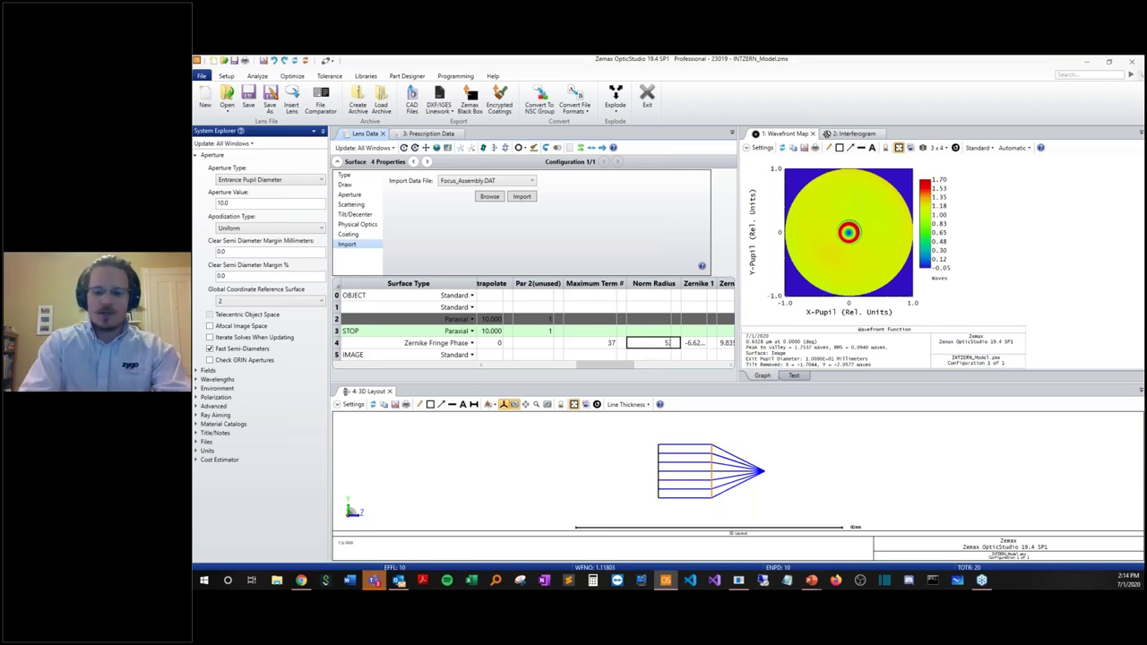
{"action": "type", "text": "017"}
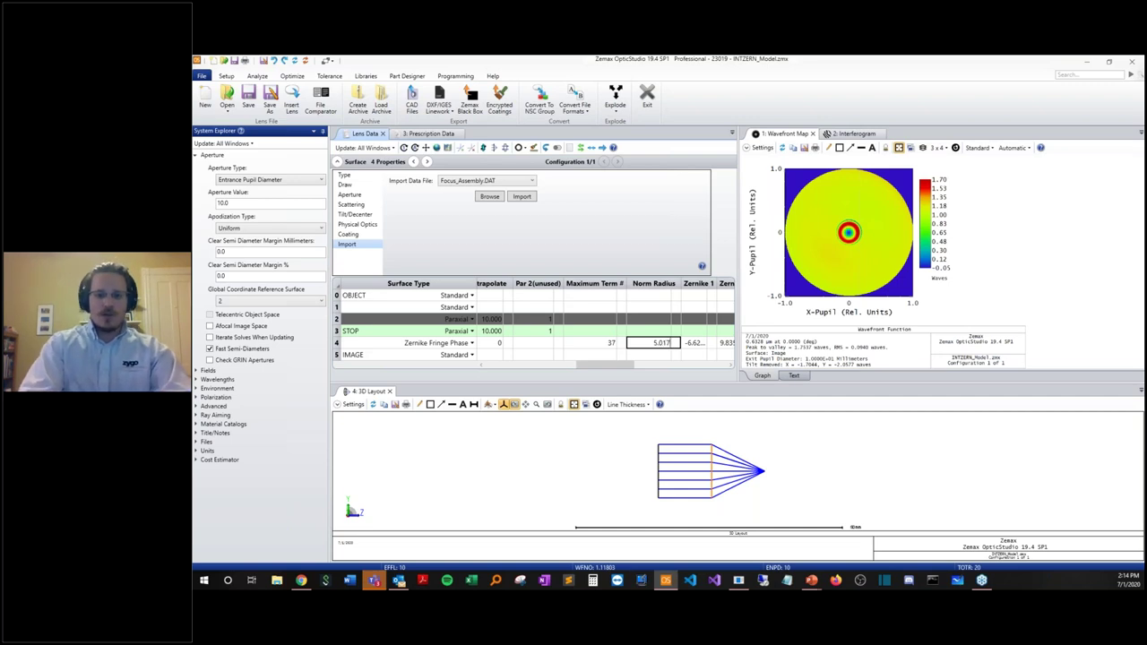
{"action": "key", "text": "Return"}
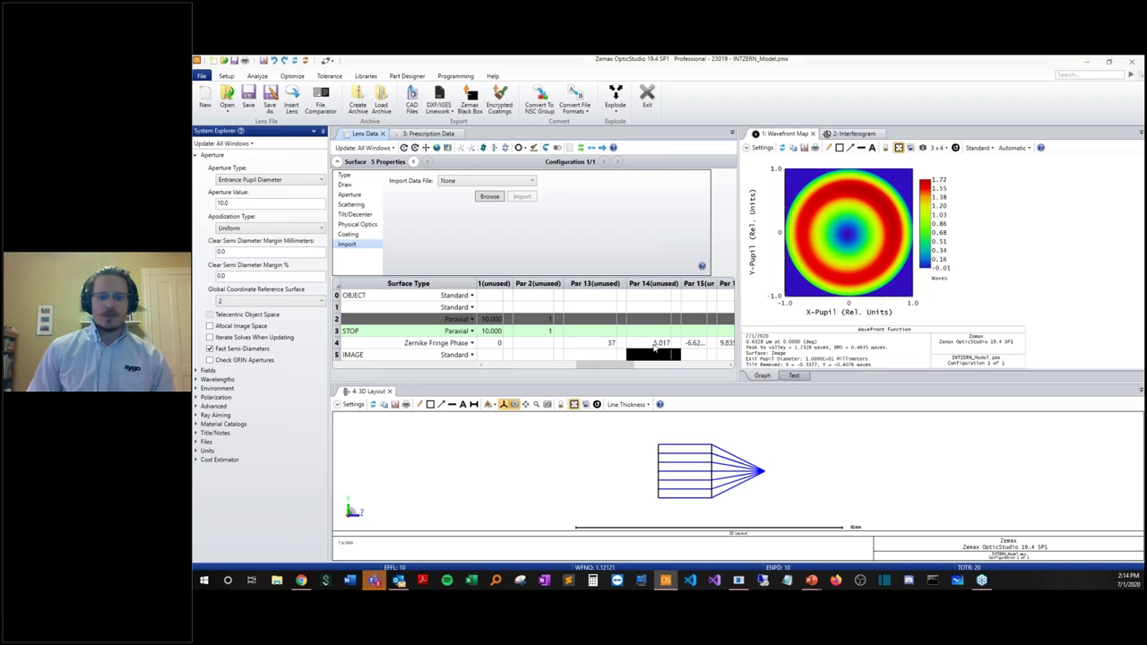
{"action": "left_click", "coordinate": [655, 345]}
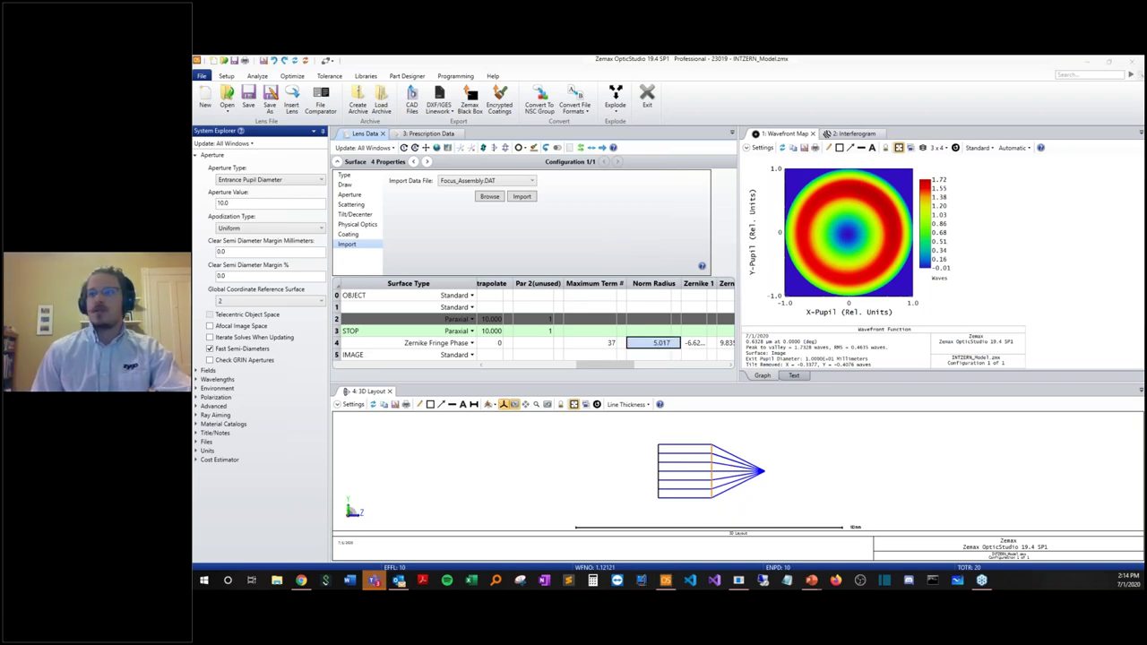
{"action": "key", "text": "alt+Tab"}
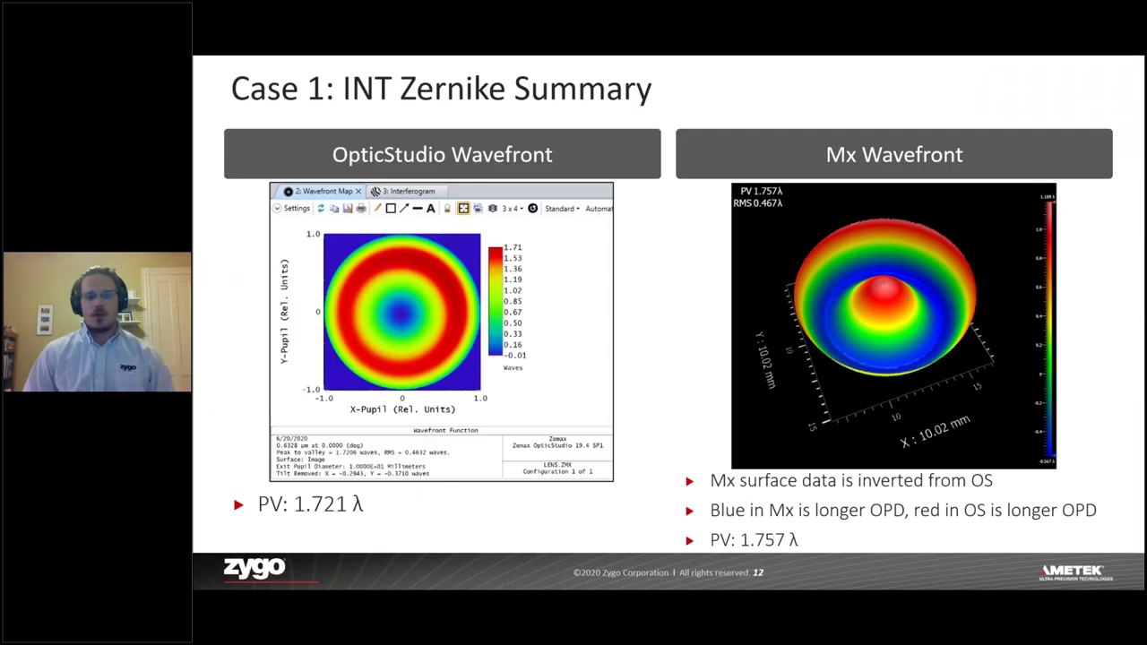
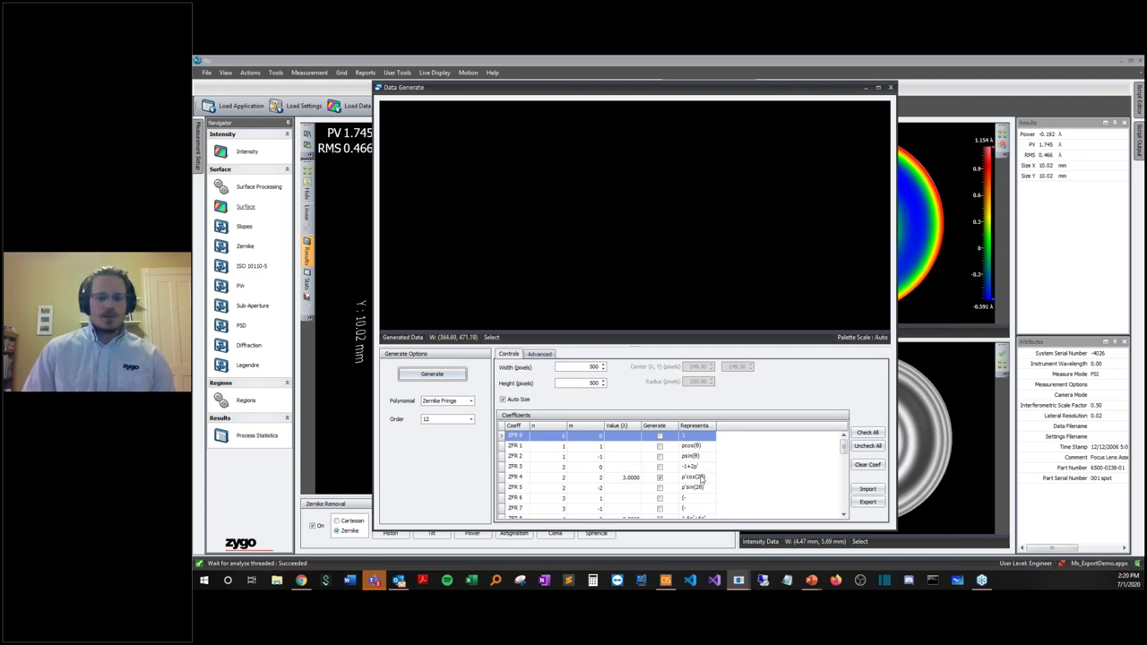
In Mx, check the coefficient and advanced settings, generate the order 12 Zernike Fringe surface, and inspect it in 3D.
{"action": "scroll", "coordinate": [756, 476], "scroll_direction": "down", "scroll_amount": 1}
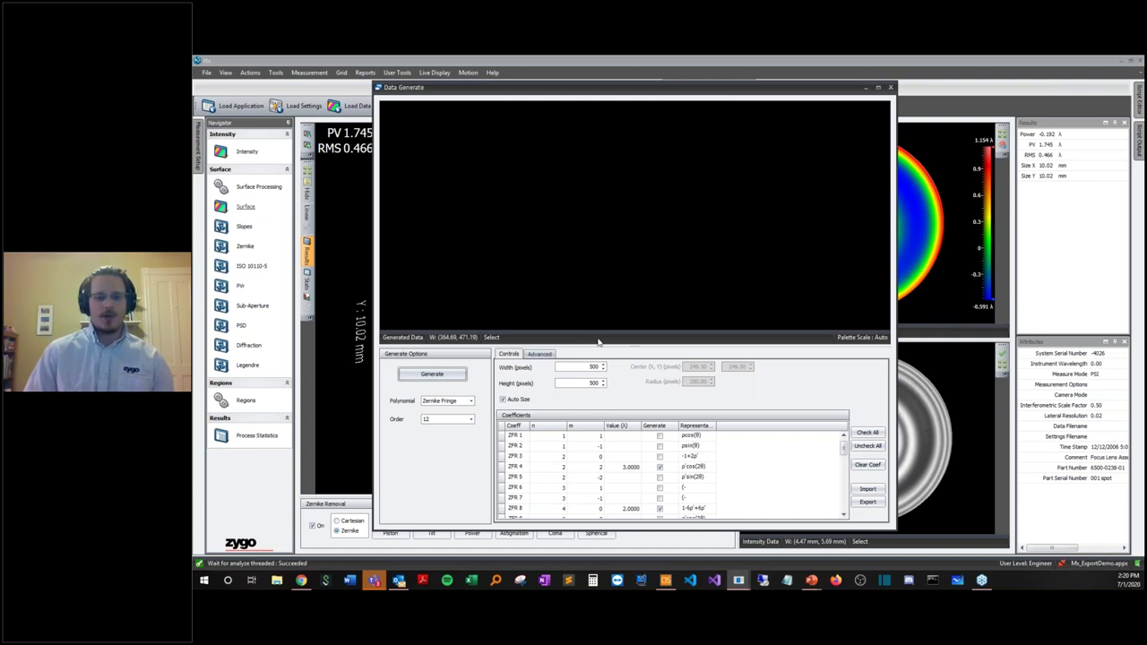
{"action": "left_click", "coordinate": [541, 355]}
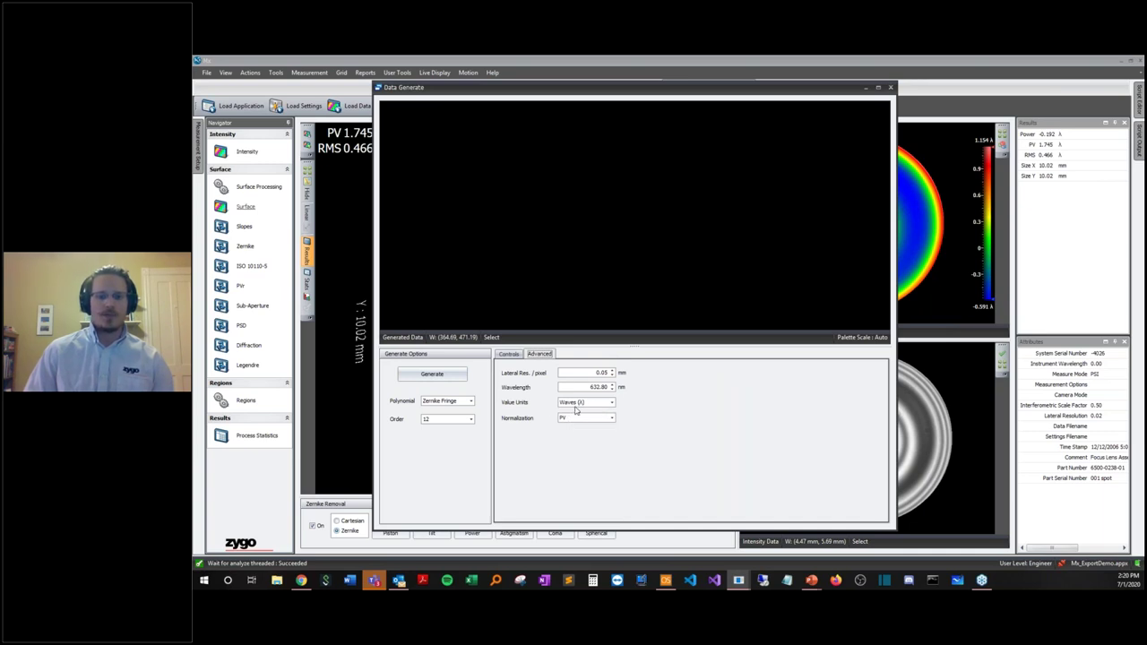
{"action": "left_click", "coordinate": [508, 356]}
{"action": "left_click", "coordinate": [433, 375]}
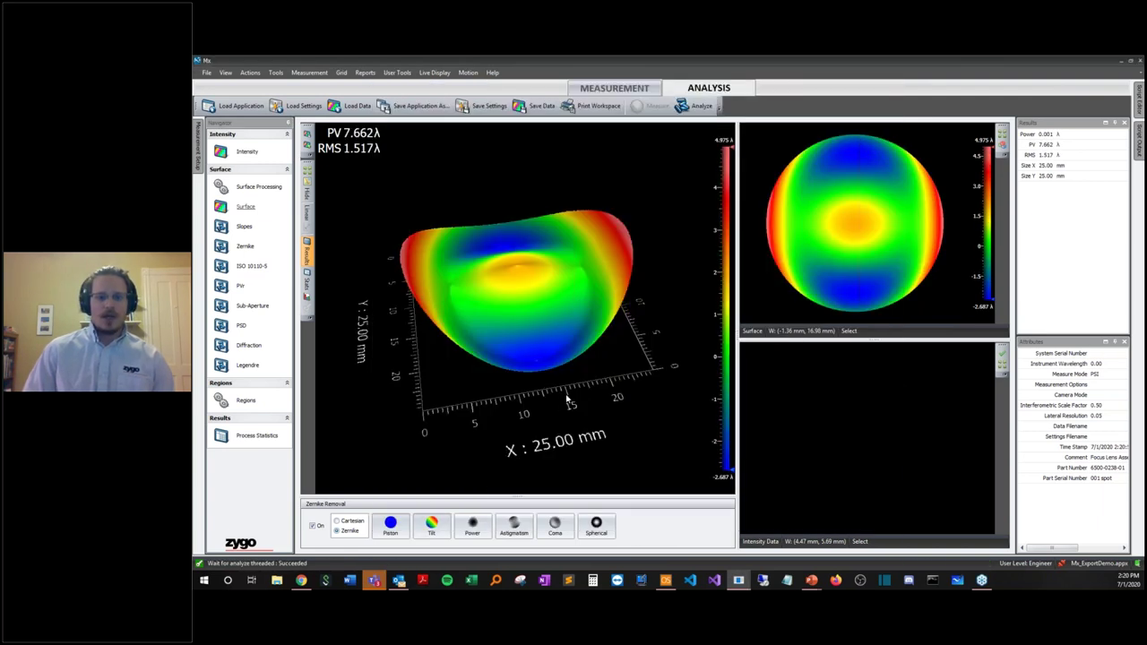
{"action": "left_click_drag", "start_coordinate": [568, 399], "coordinate": [549, 369]}
{"action": "left_click_drag", "start_coordinate": [528, 322], "coordinate": [511, 196]}
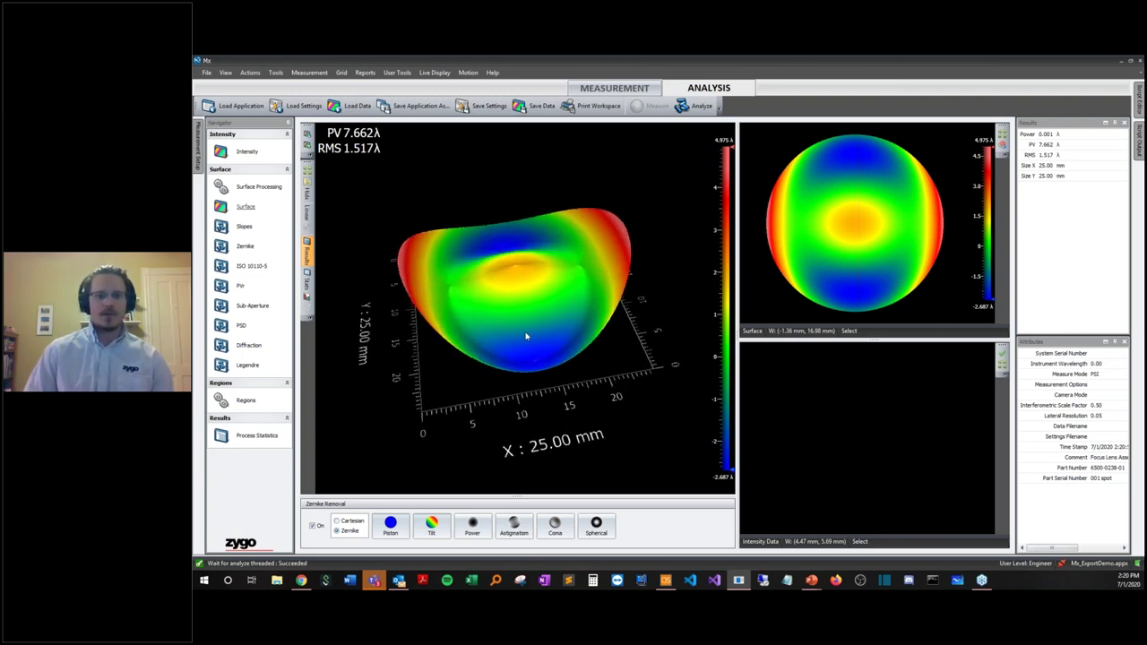
{"action": "left_click_drag", "start_coordinate": [523, 333], "coordinate": [523, 336]}
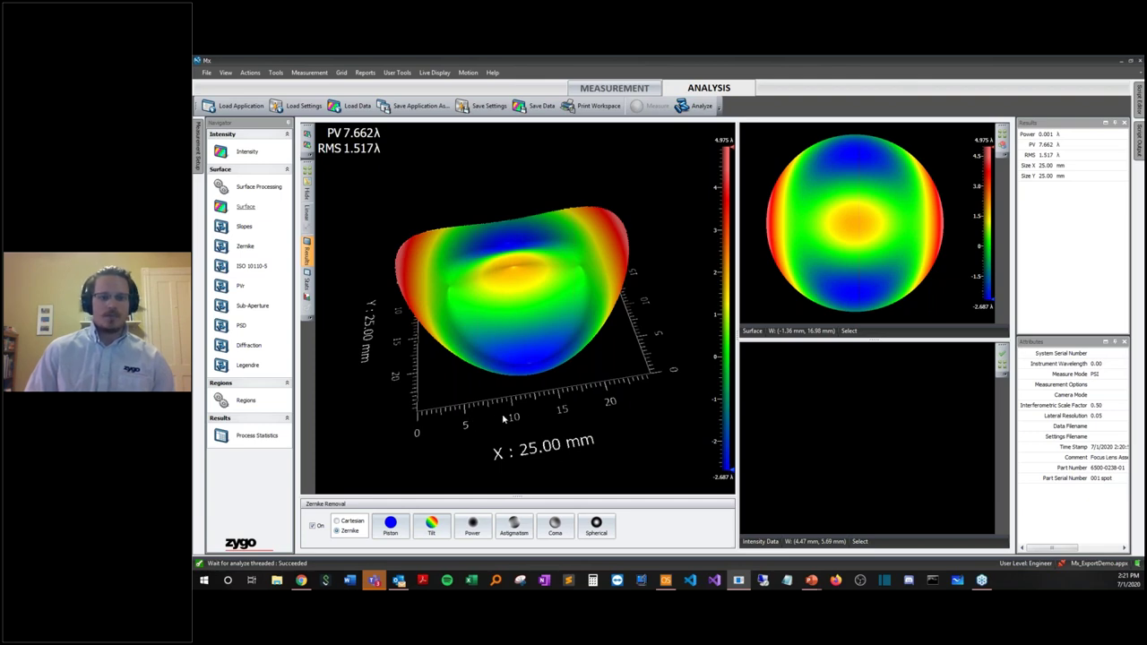
{"action": "right_click", "coordinate": [453, 397]}
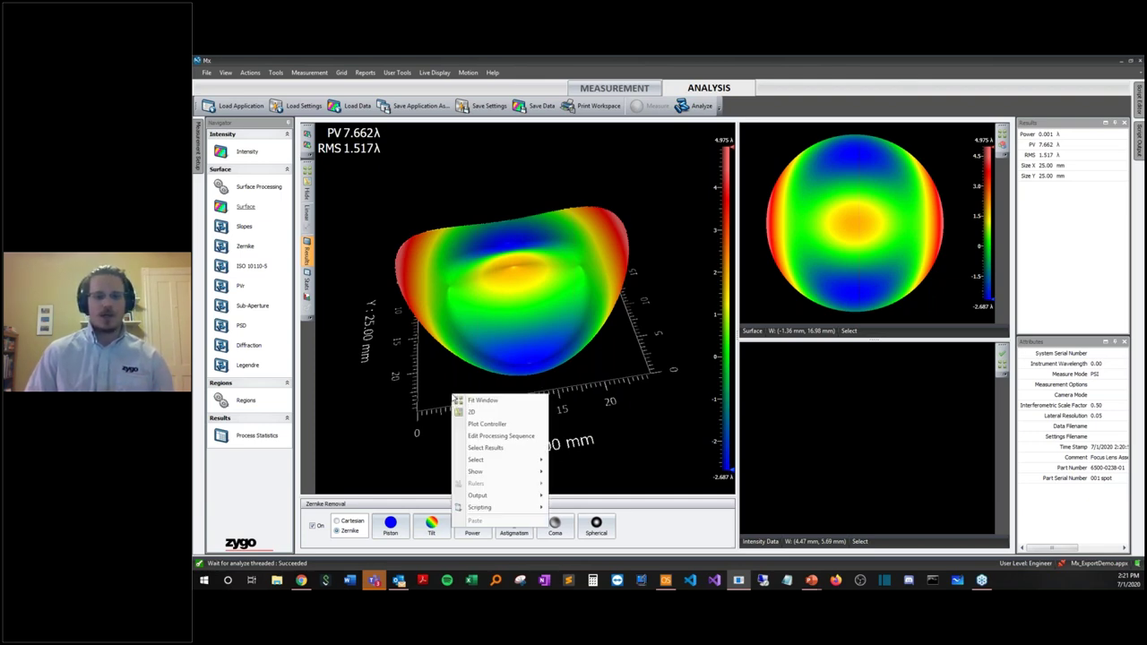
{"action": "mouse_move", "coordinate": [499, 498]}
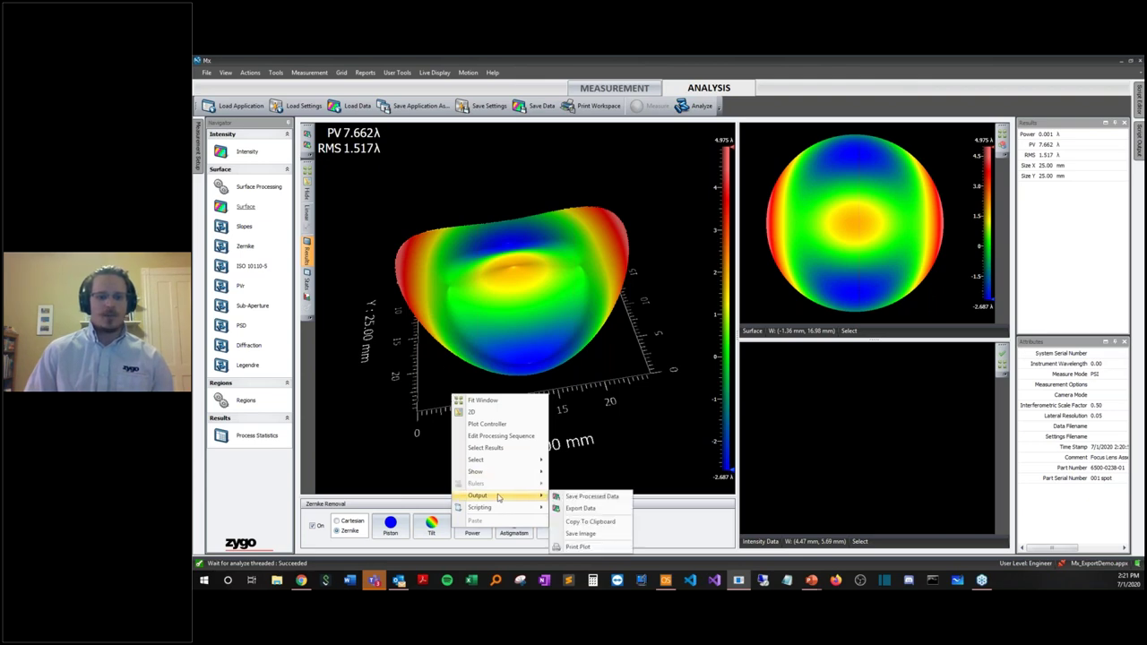
{"action": "left_click", "coordinate": [386, 346]}
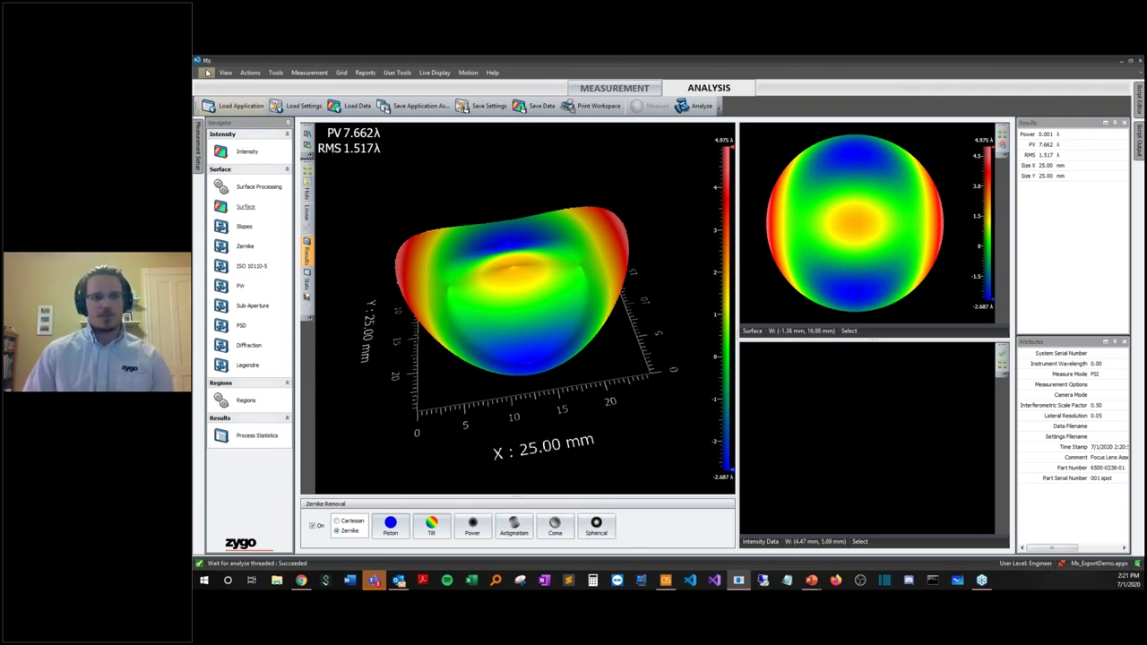
Export the generated surface as the CodeV data file 3ast_2sph_GRD.int in the Webinar folder, overwriting the existing file.
{"action": "left_click", "coordinate": [206, 72]}
{"action": "left_click", "coordinate": [287, 252]}
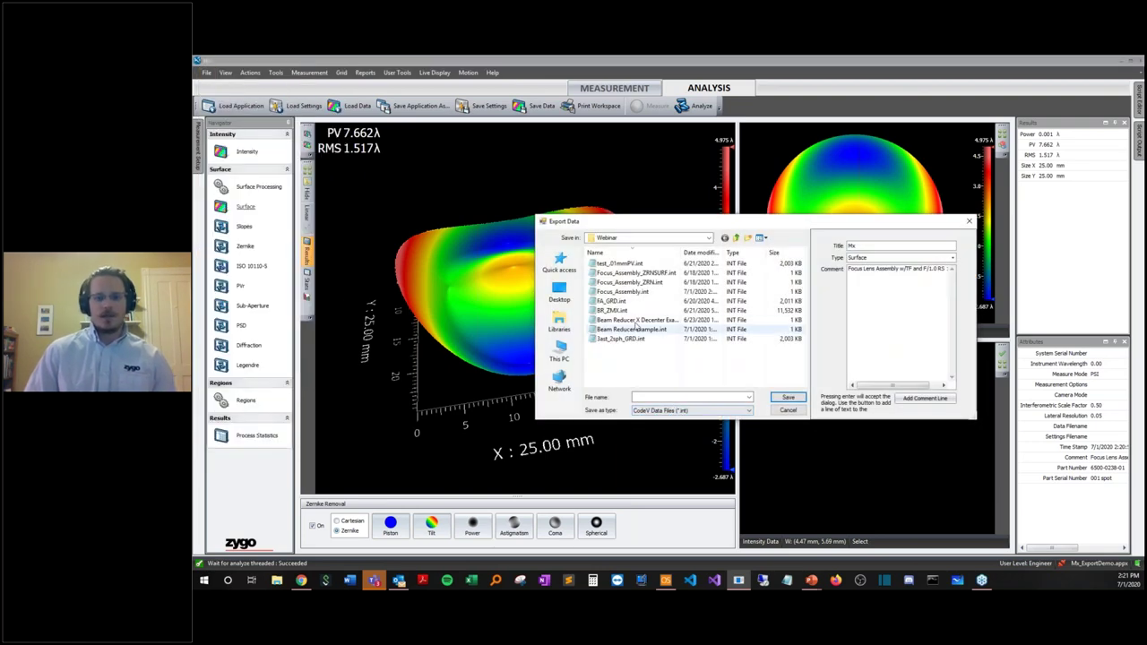
{"action": "left_click", "coordinate": [632, 339]}
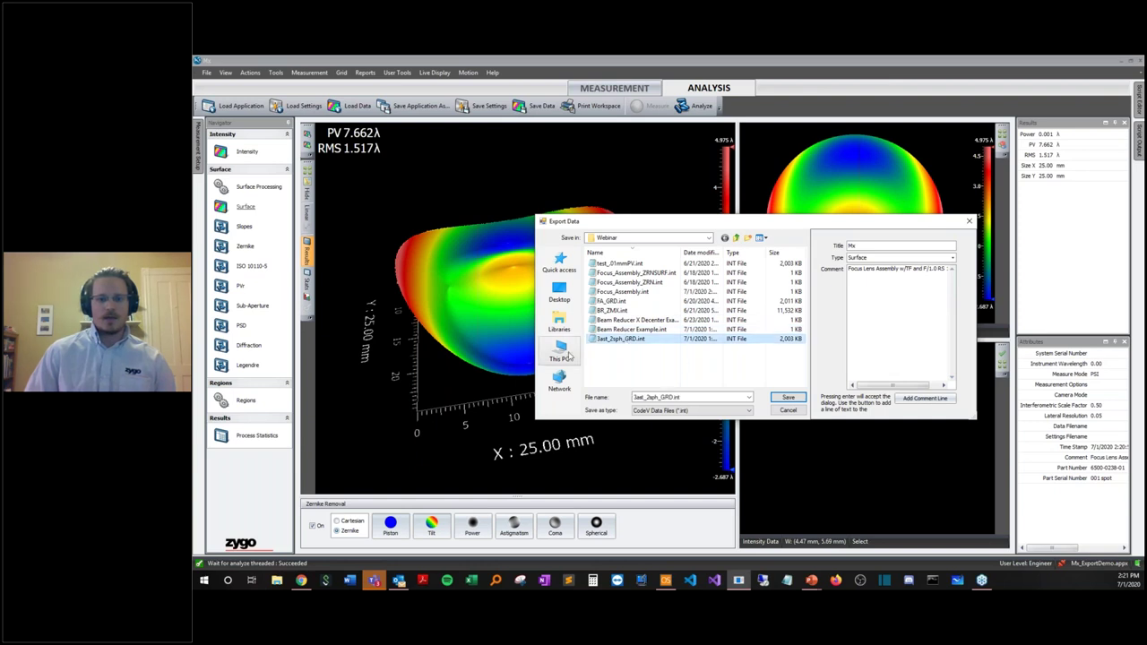
{"action": "left_click", "coordinate": [788, 399]}
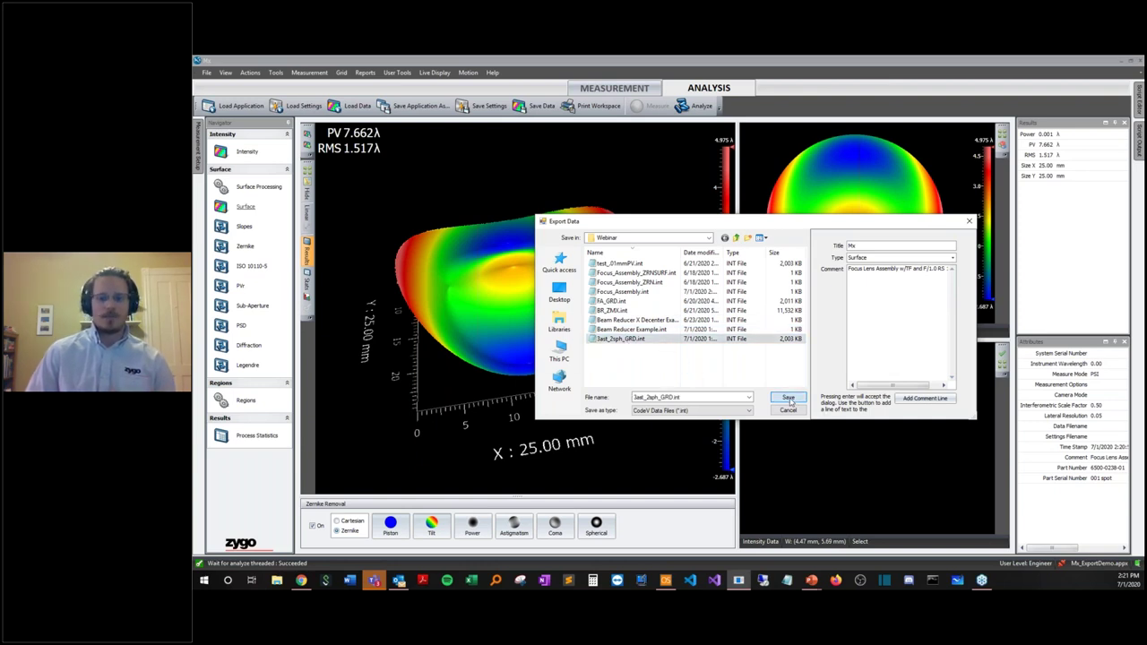
{"action": "left_click", "coordinate": [709, 360]}
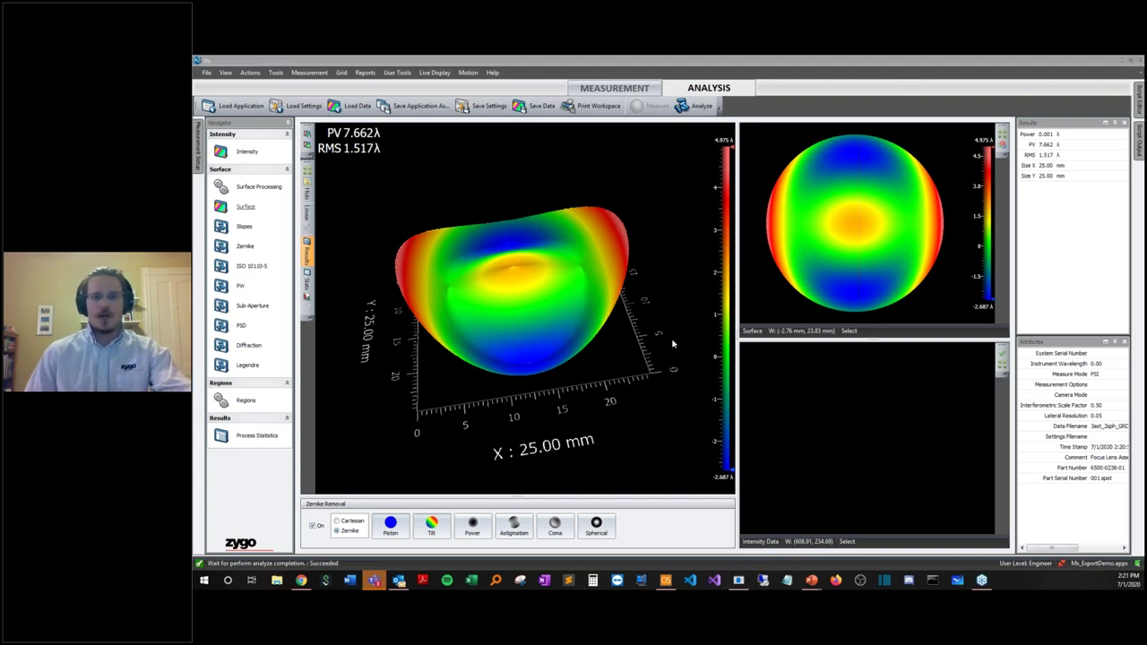
Switch to OpticStudio, open the lens file INTGRD_Model.zmx while saving changes to the current model, and review its lens data.
{"action": "key", "text": "alt+Tab"}
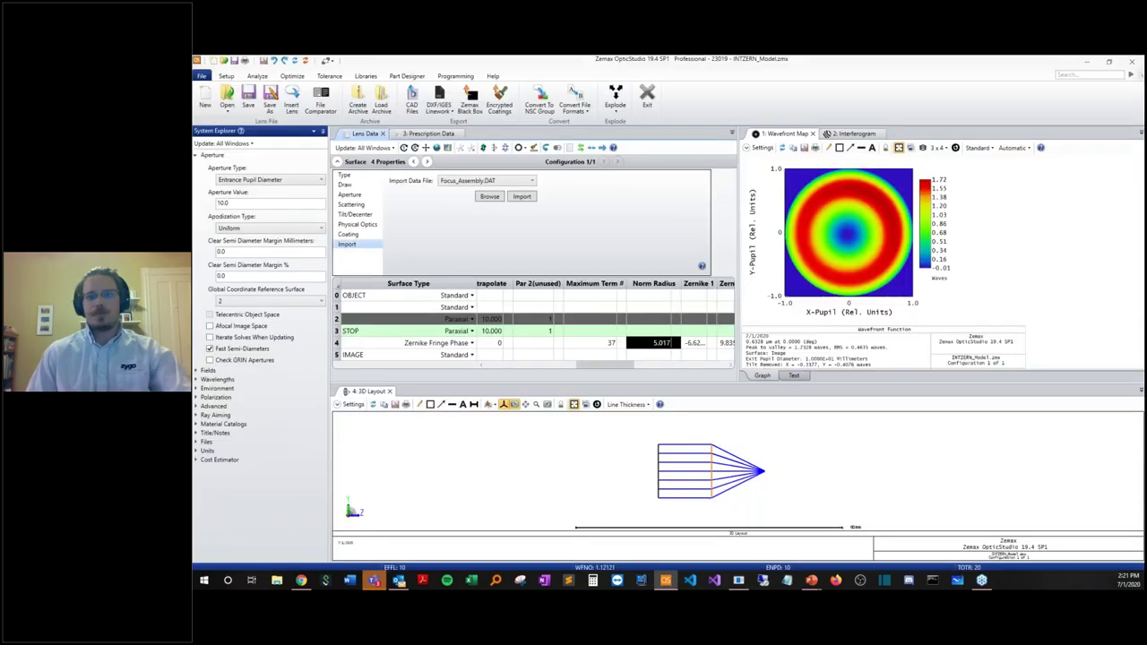
{"action": "left_click", "coordinate": [227, 109]}
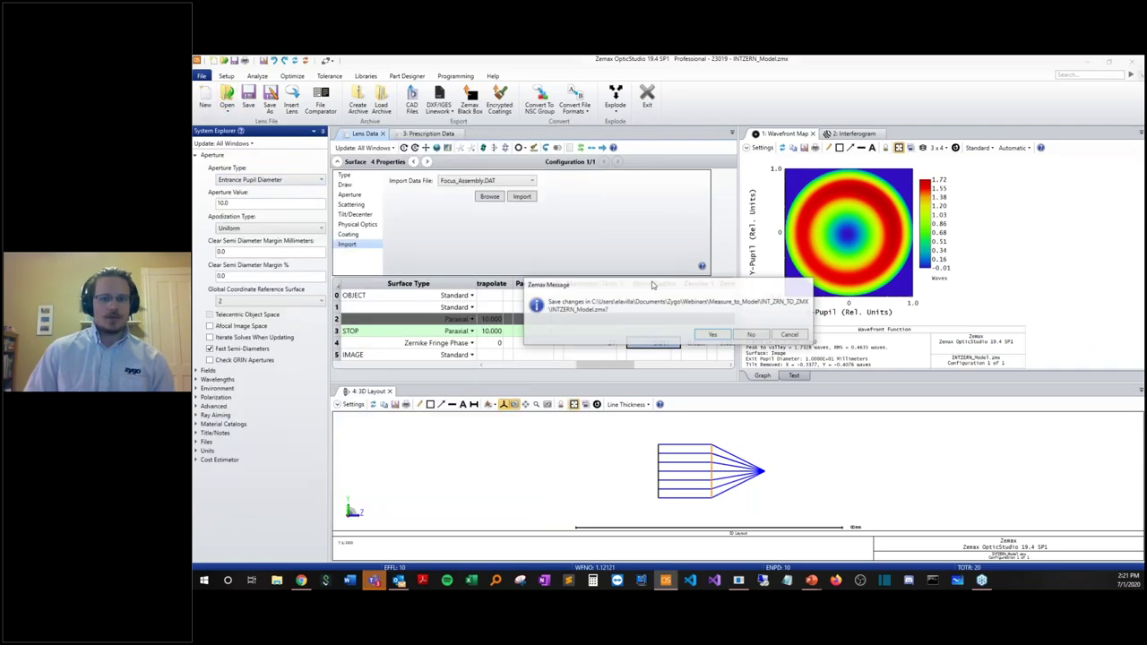
{"action": "left_click", "coordinate": [719, 333]}
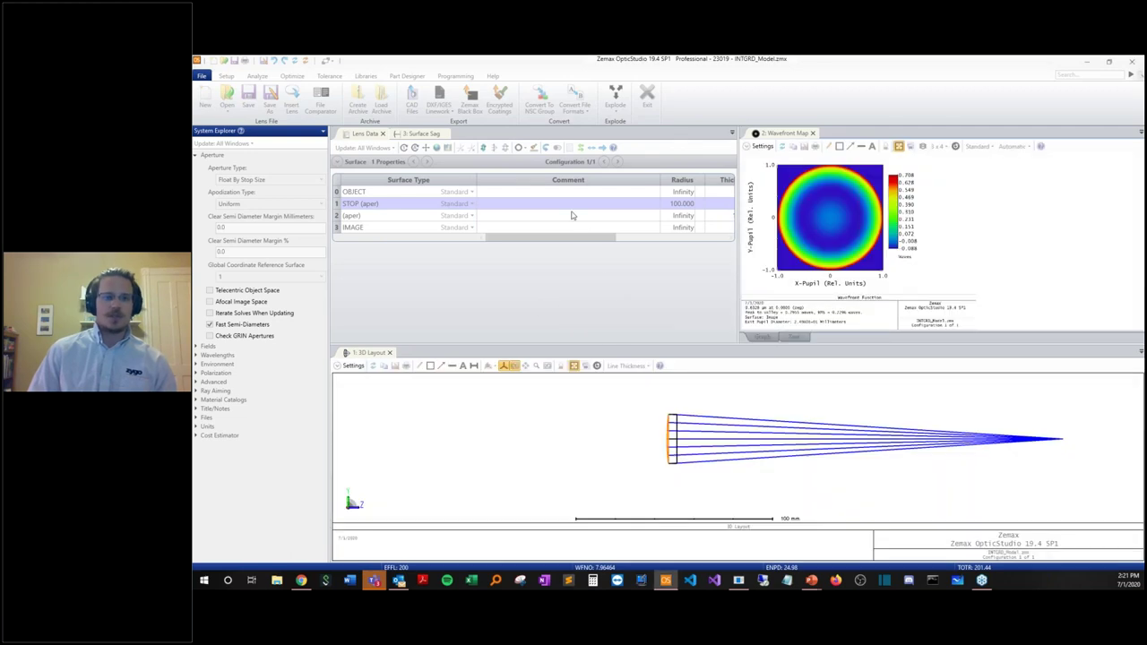
{"action": "left_click_drag", "start_coordinate": [574, 239], "coordinate": [618, 237]}
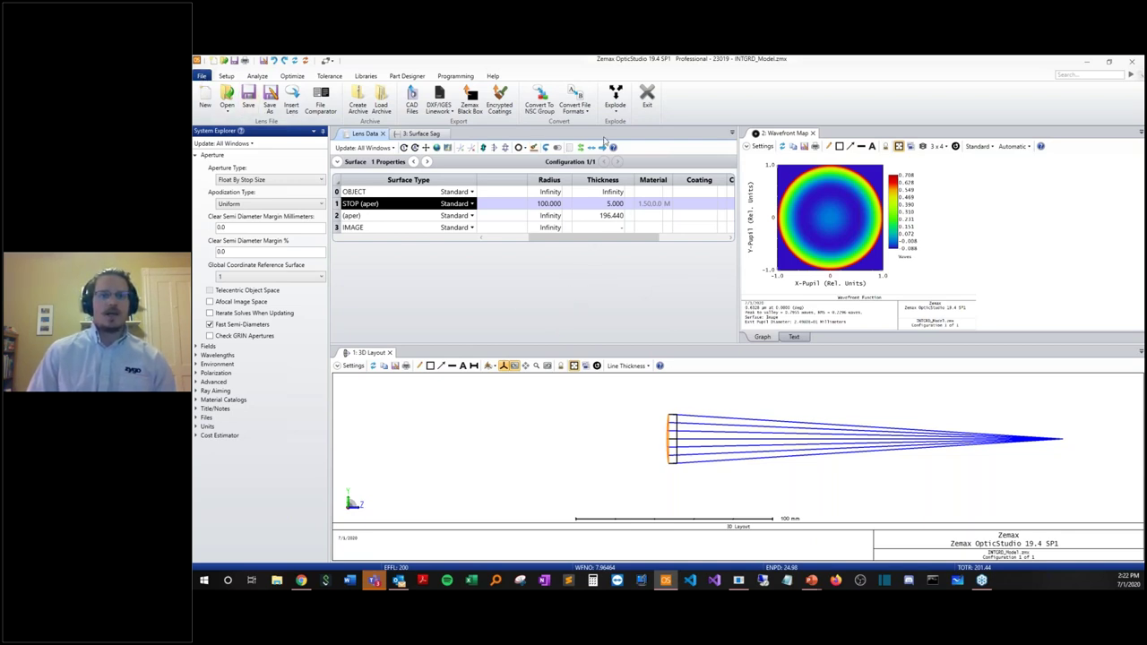
Set up an INT Grid to OpticStudio DAT conversion of 3ast_2sph_GRD.int from the Webinar folder with a total data width of 25 mm.
{"action": "left_click", "coordinate": [587, 109]}
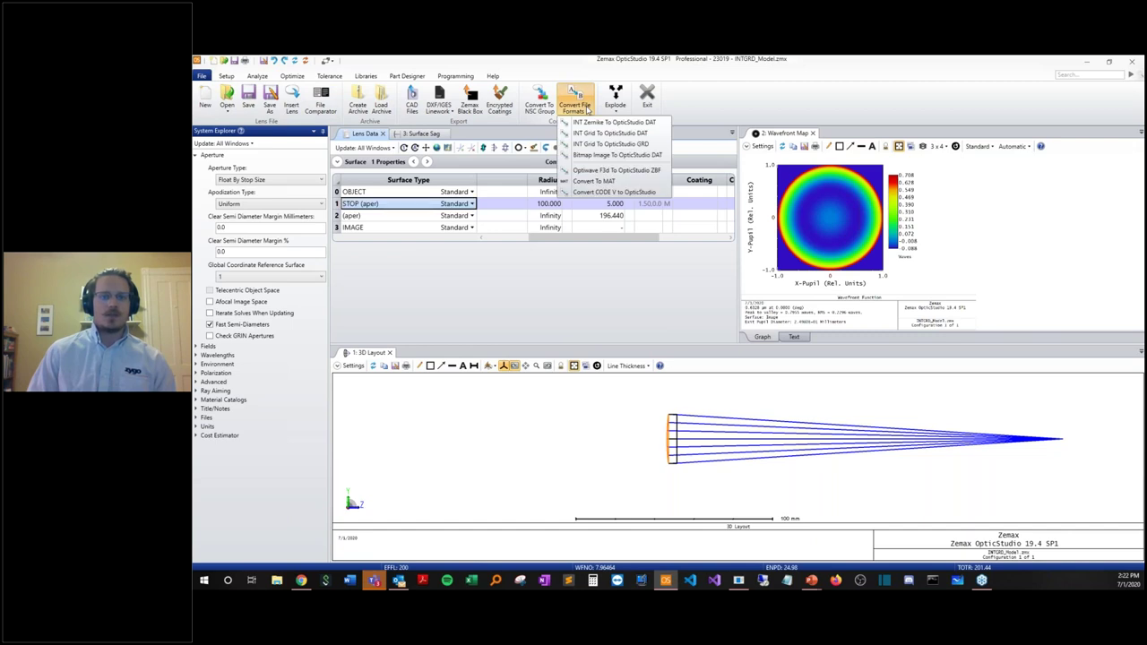
{"action": "left_click", "coordinate": [615, 134]}
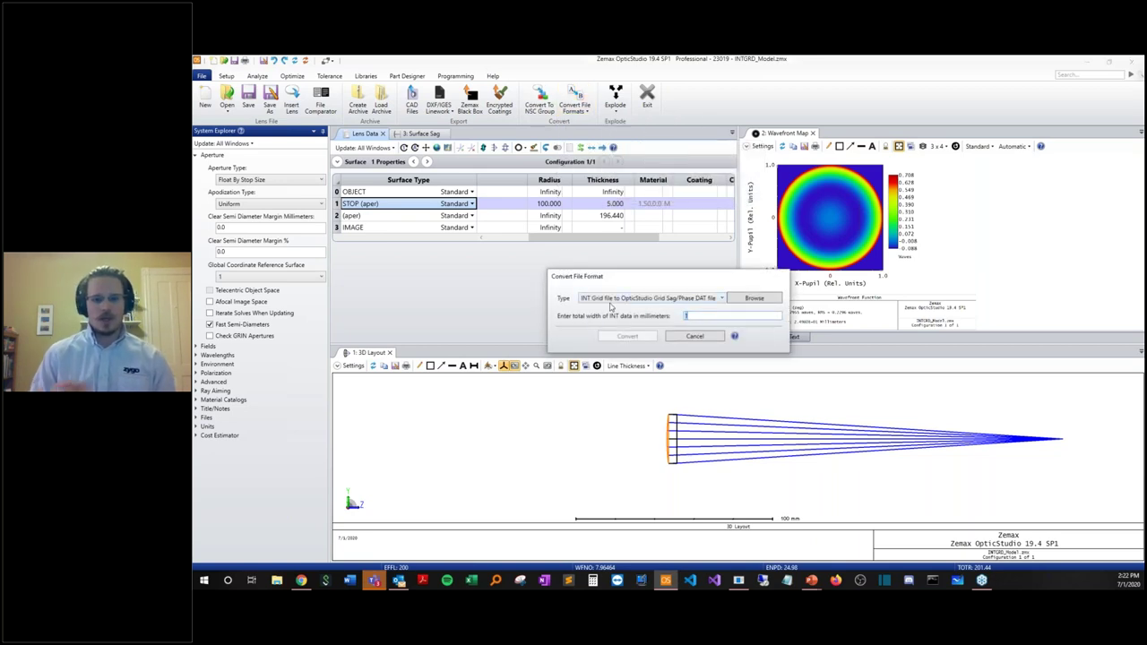
{"action": "type", "text": "25"}
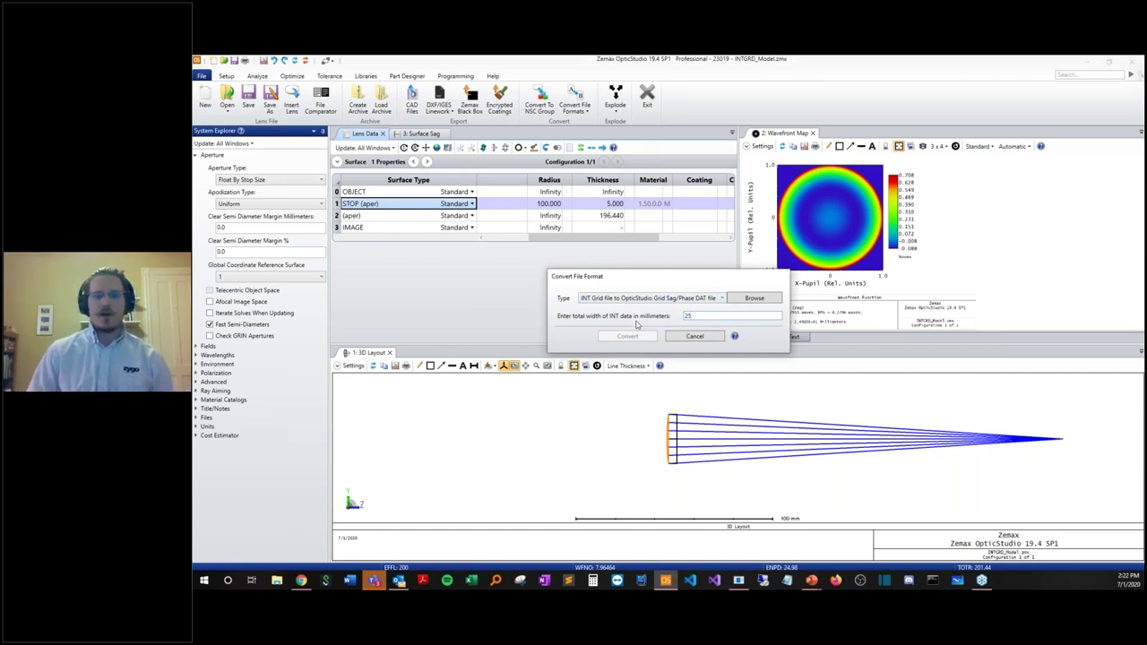
{"action": "left_click", "coordinate": [755, 297]}
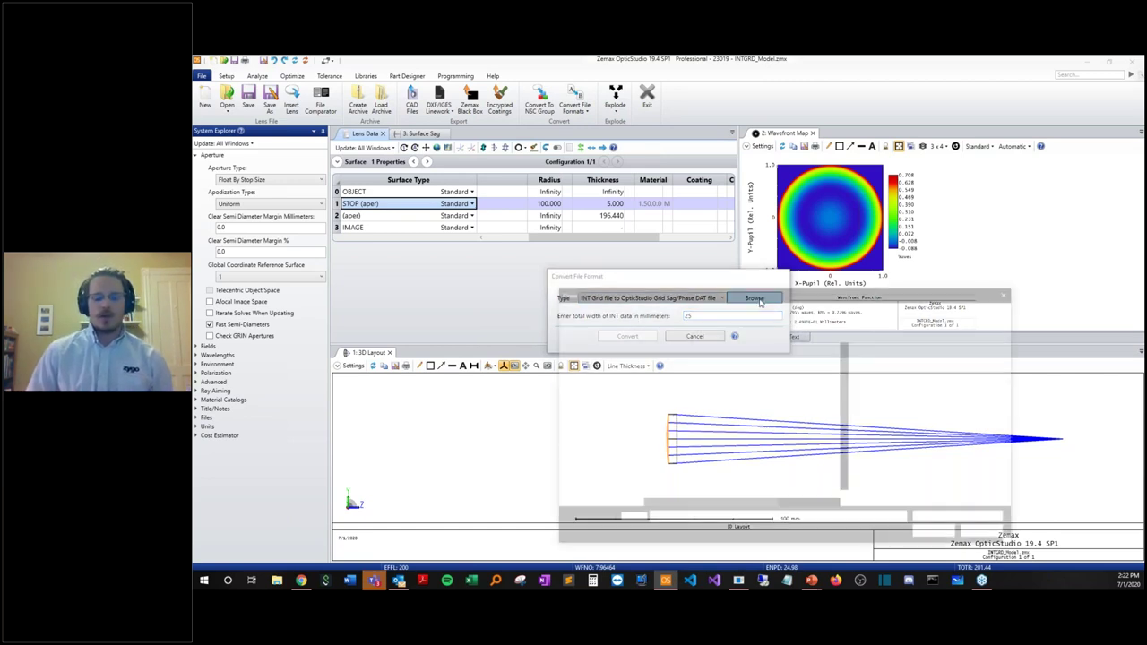
{"action": "scroll", "coordinate": [603, 370], "scroll_direction": "up", "scroll_amount": 1}
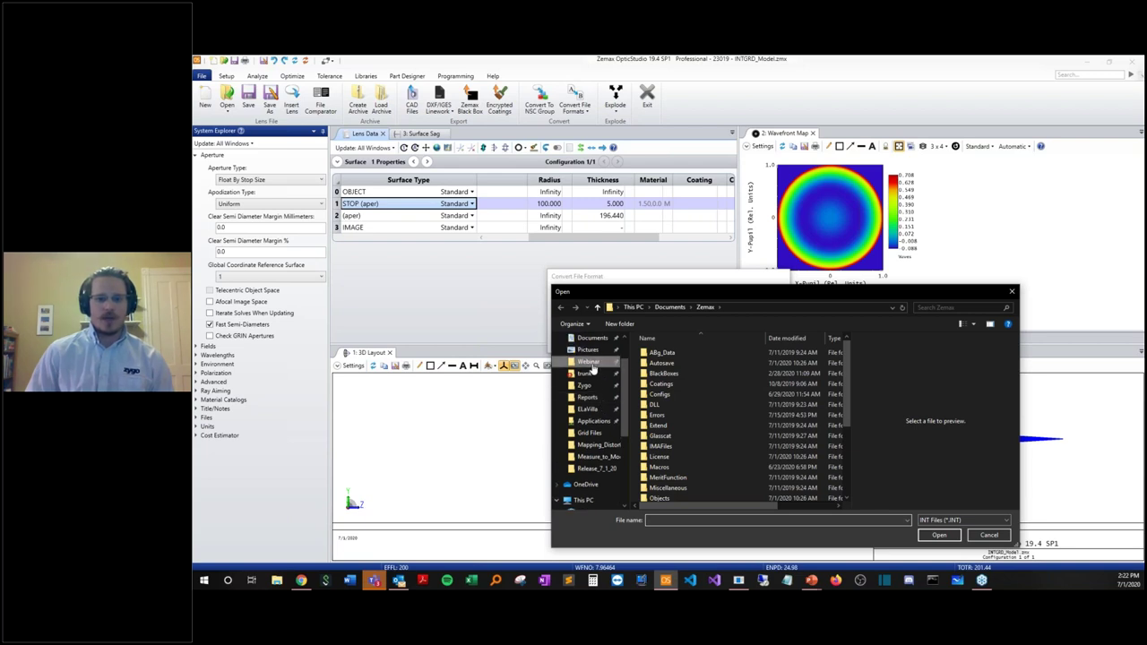
{"action": "left_click", "coordinate": [592, 363]}
{"action": "left_click", "coordinate": [672, 352]}
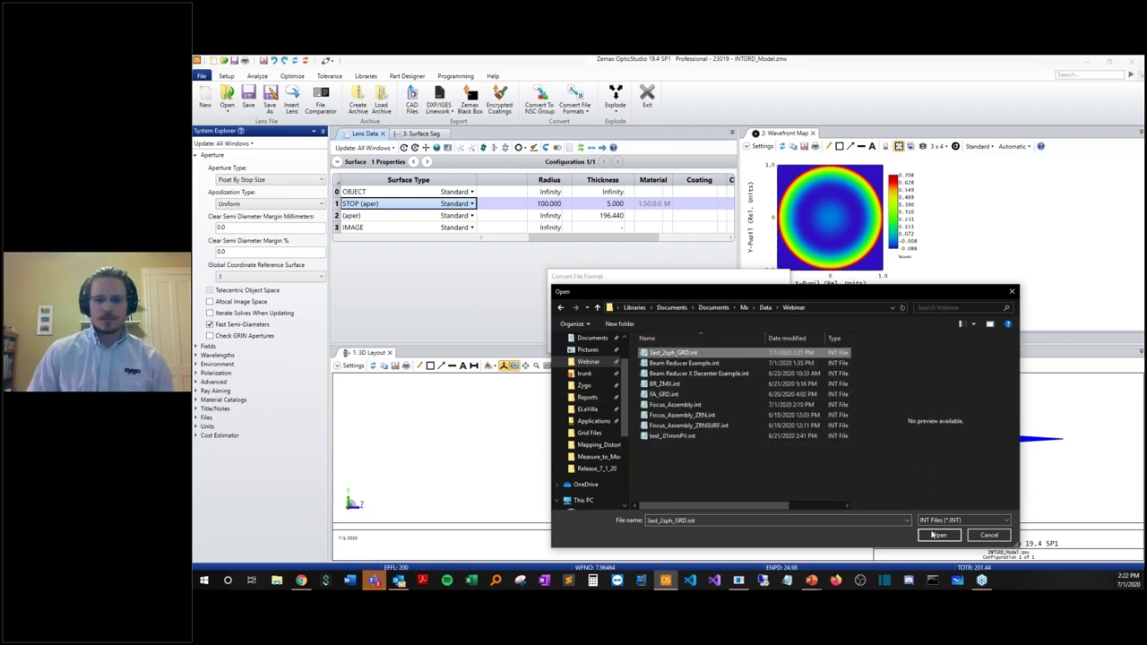
{"action": "left_click", "coordinate": [935, 535]}
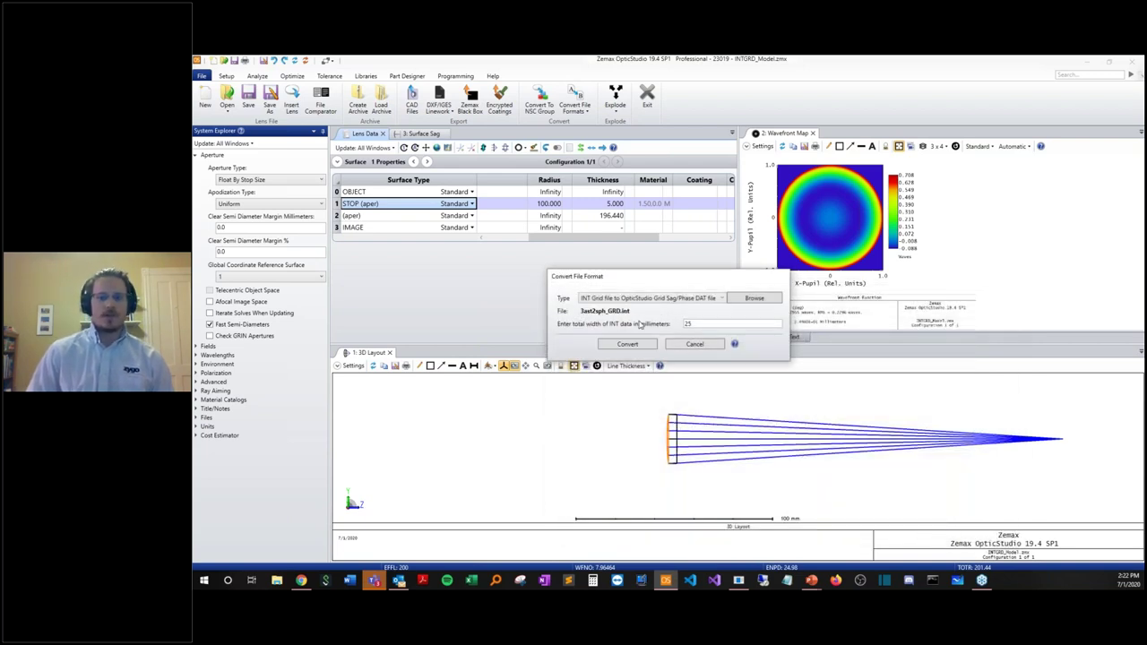
Convert the INT file and save it as 3ast_2sph_GRD.DAT in the Documents > Zemax > Objects > Grid Files folder.
{"action": "left_click", "coordinate": [627, 346]}
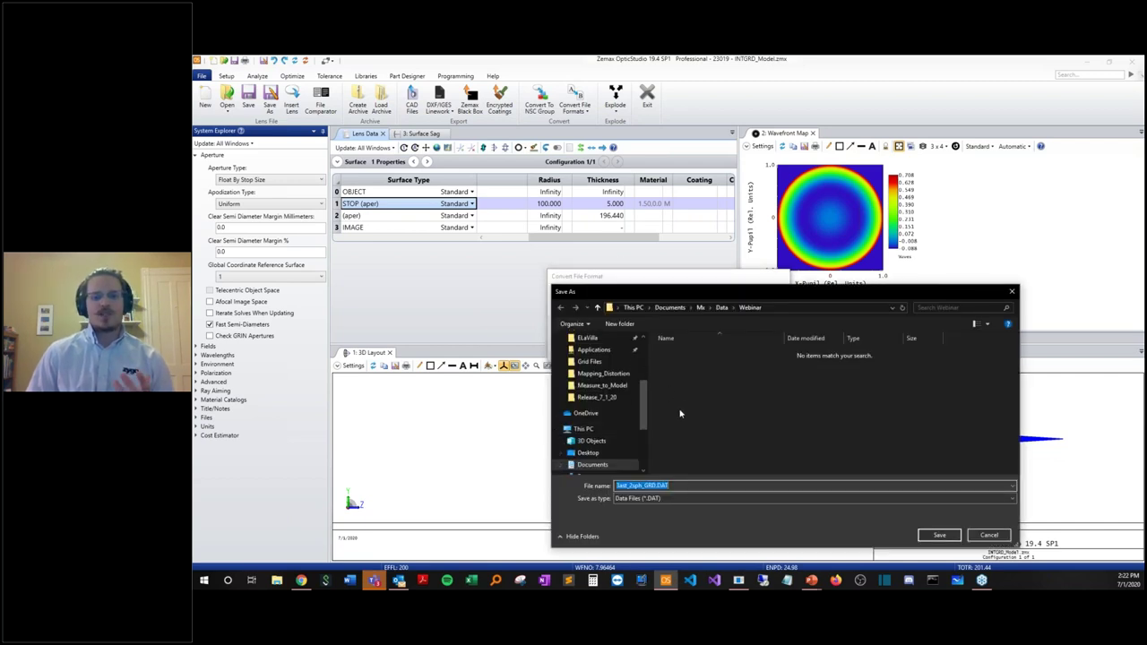
{"action": "scroll", "coordinate": [618, 385], "scroll_direction": "up", "scroll_amount": 4}
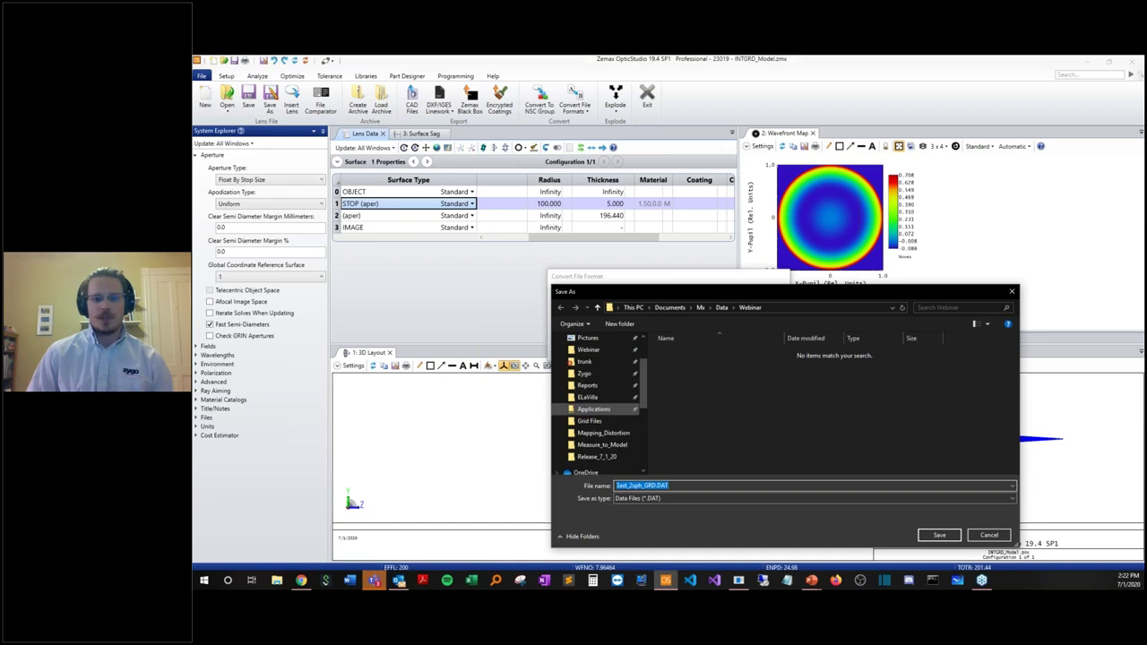
{"action": "left_click", "coordinate": [592, 382]}
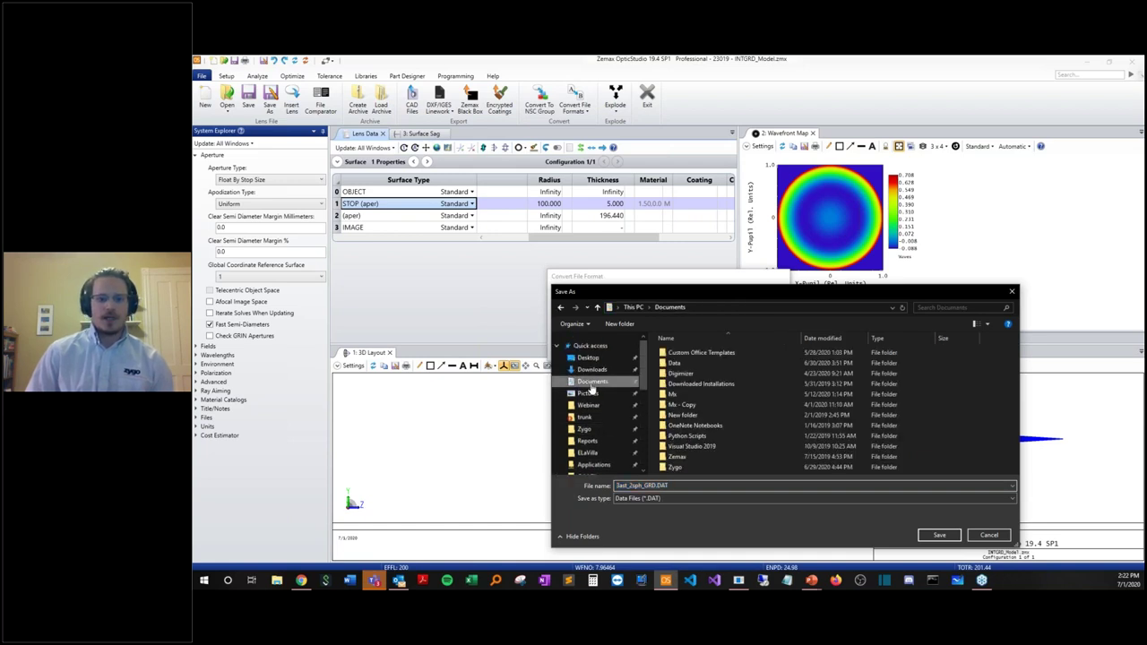
{"action": "double_click", "coordinate": [681, 456]}
{"action": "scroll", "coordinate": [683, 437], "scroll_direction": "down", "scroll_amount": 2}
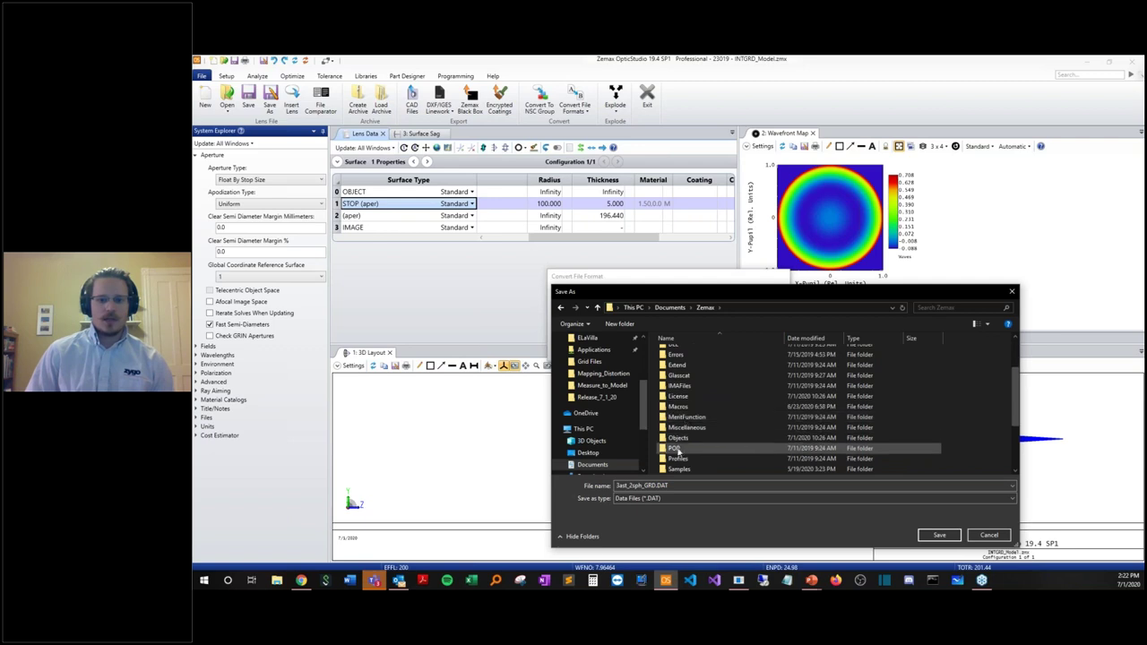
{"action": "left_click", "coordinate": [681, 439]}
{"action": "double_click", "coordinate": [681, 440]}
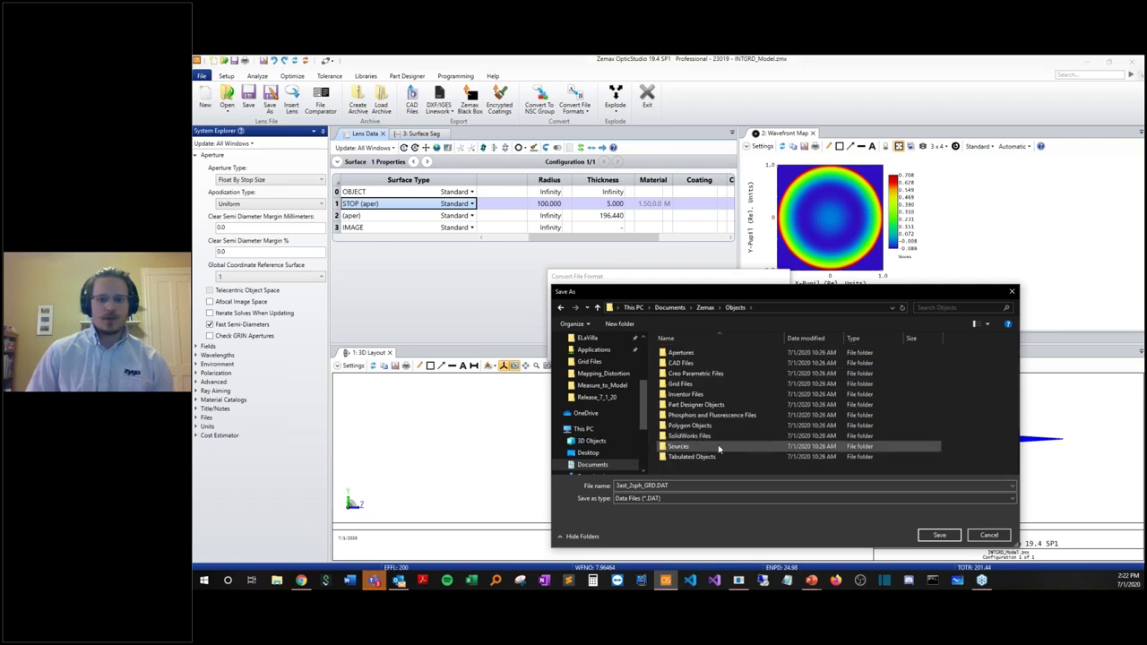
{"action": "double_click", "coordinate": [679, 384]}
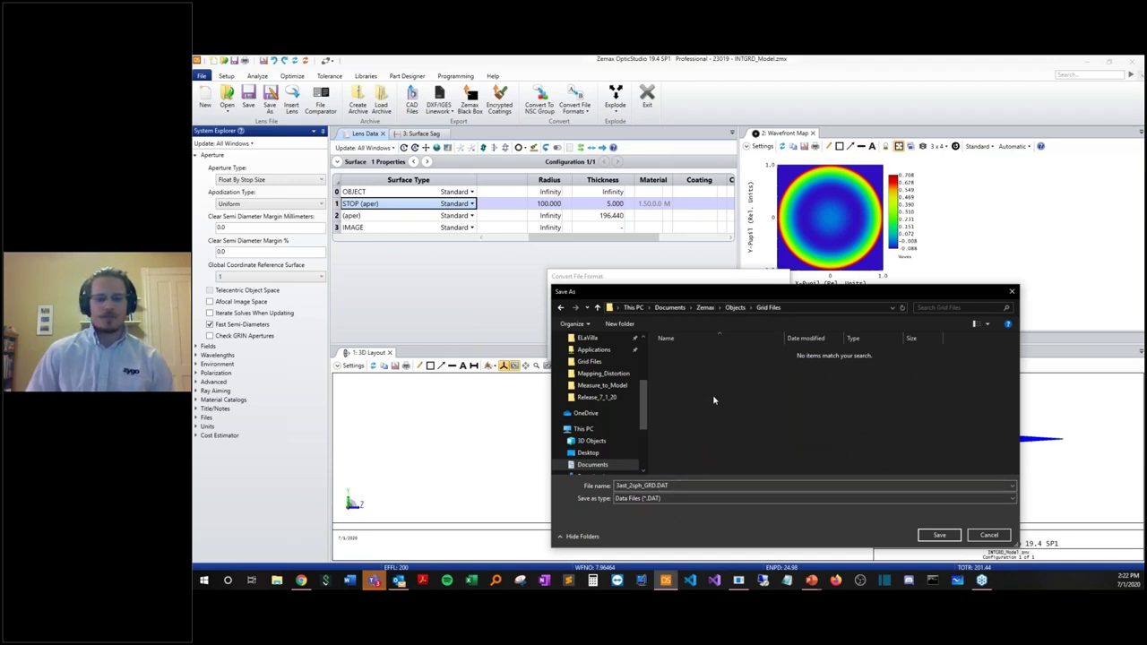
{"action": "left_click", "coordinate": [938, 536]}
{"action": "left_click", "coordinate": [692, 354]}
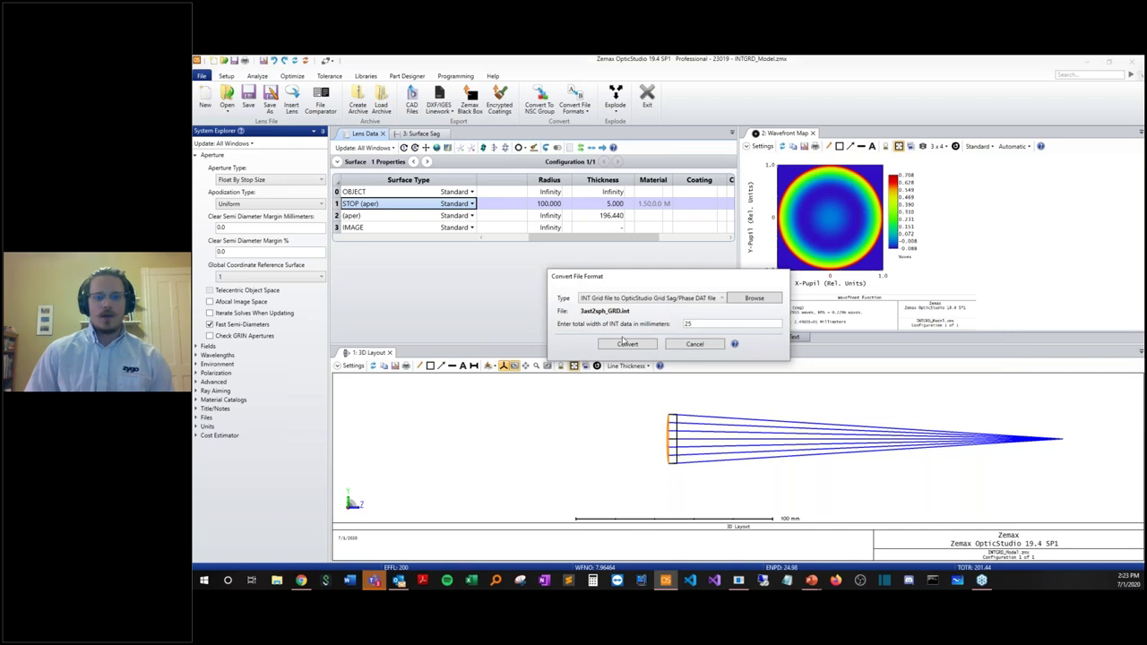
{"action": "left_click", "coordinate": [624, 346]}
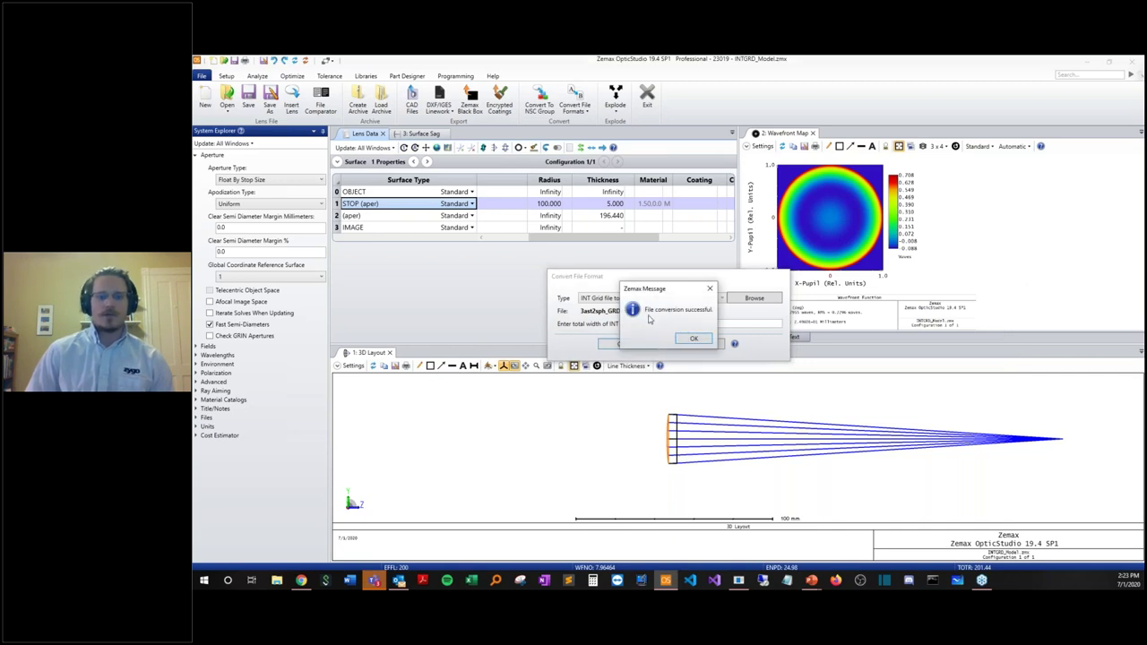
{"action": "left_click", "coordinate": [698, 341]}
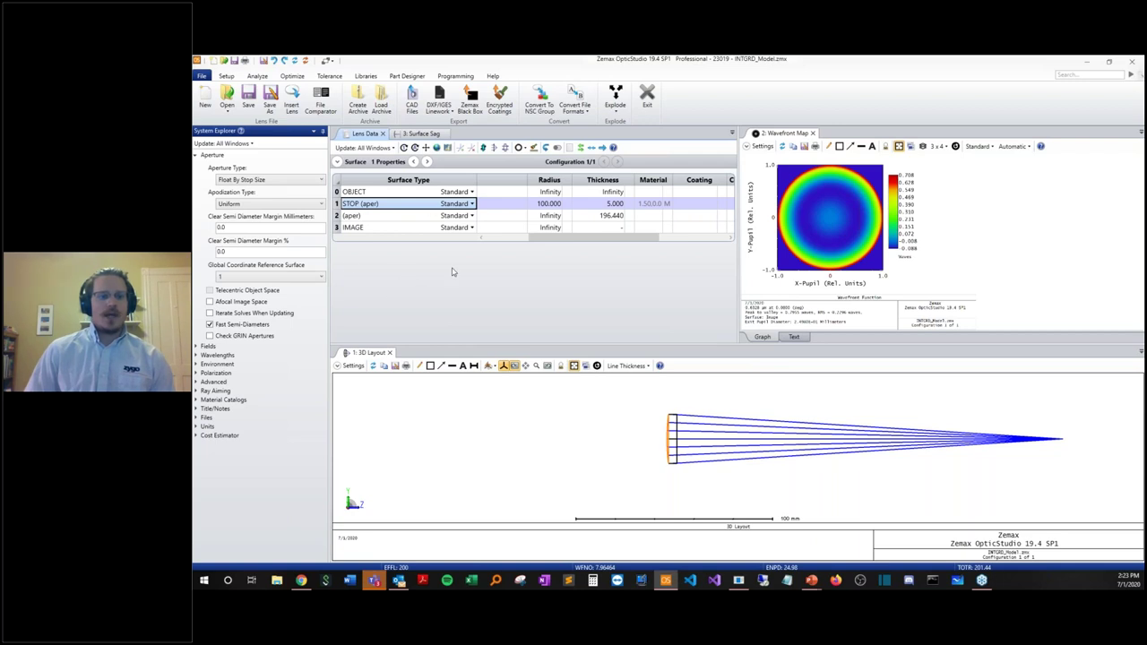
Change the surface type of stop surface 1 from Standard to Grid Sag.
{"action": "left_click", "coordinate": [337, 203]}
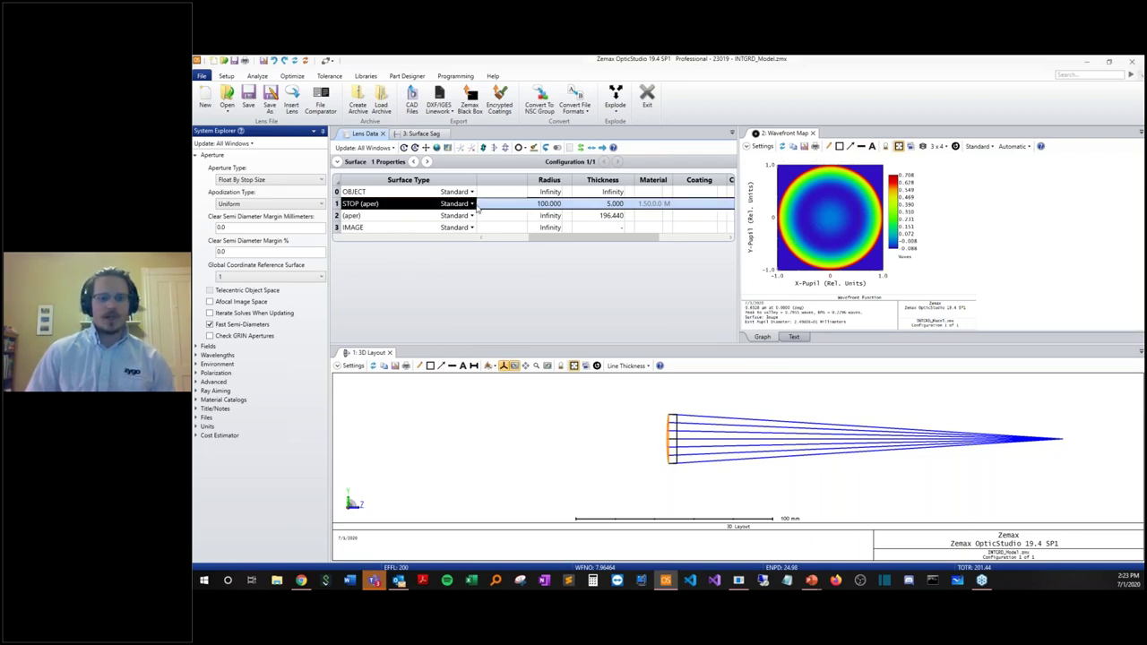
{"action": "left_click", "coordinate": [475, 205]}
{"action": "scroll", "coordinate": [480, 239], "scroll_direction": "down", "scroll_amount": 5}
{"action": "scroll", "coordinate": [481, 239], "scroll_direction": "down", "scroll_amount": 8}
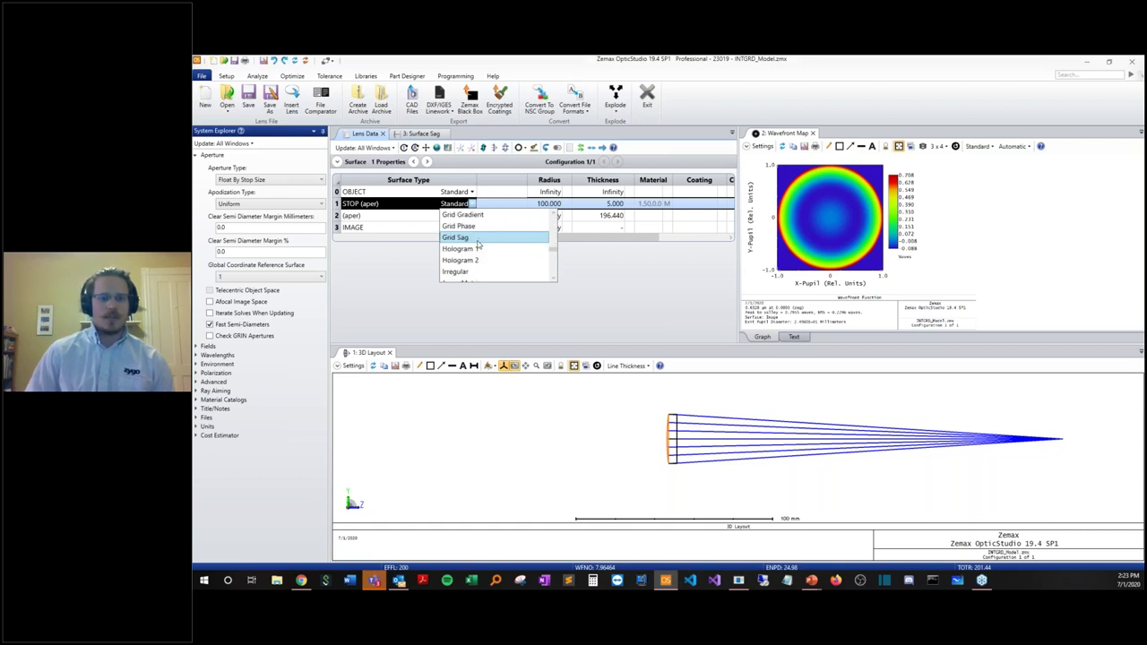
{"action": "left_click", "coordinate": [475, 240]}
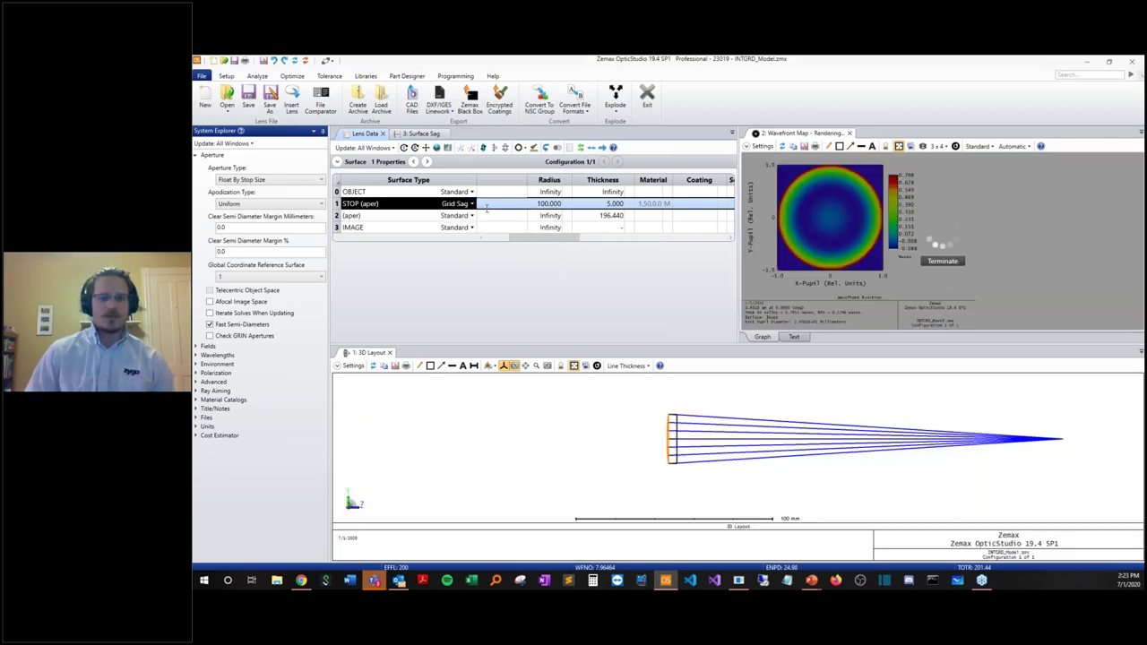
Import the data file 3ast_2sph_GRD.DAT into surface 1 through its surface properties.
{"action": "left_click", "coordinate": [337, 161]}
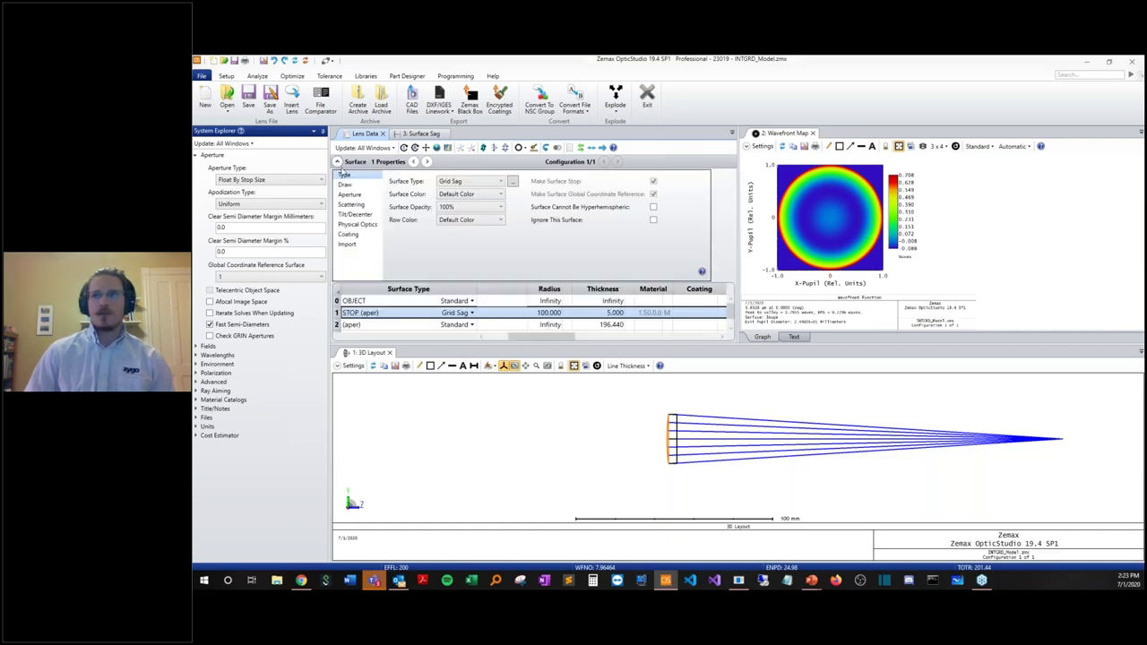
{"action": "left_click", "coordinate": [346, 244]}
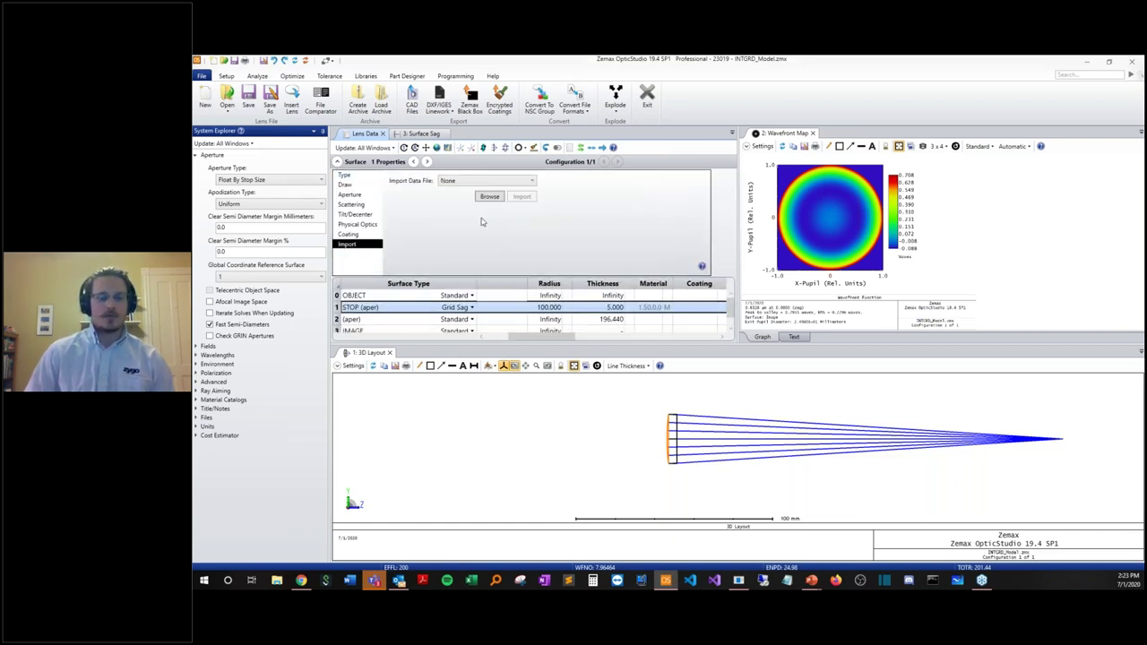
{"action": "left_click", "coordinate": [533, 183]}
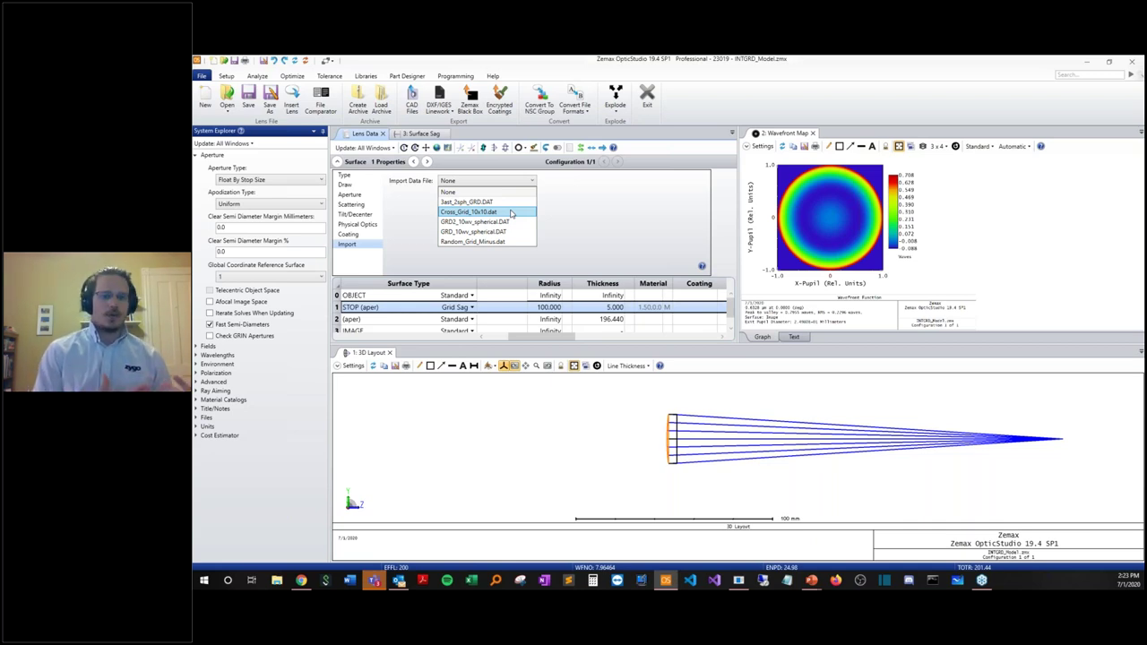
{"action": "left_click", "coordinate": [466, 203]}
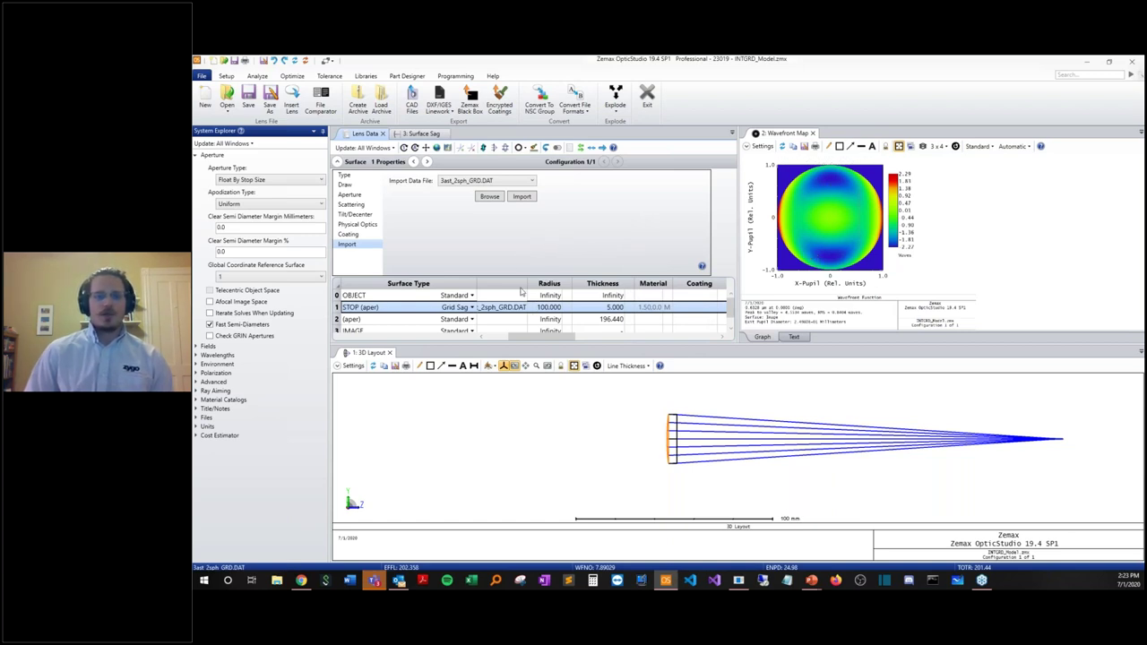
Set the radius of surface 1 to infinity and examine its surface sag map.
{"action": "left_click", "coordinate": [541, 310]}
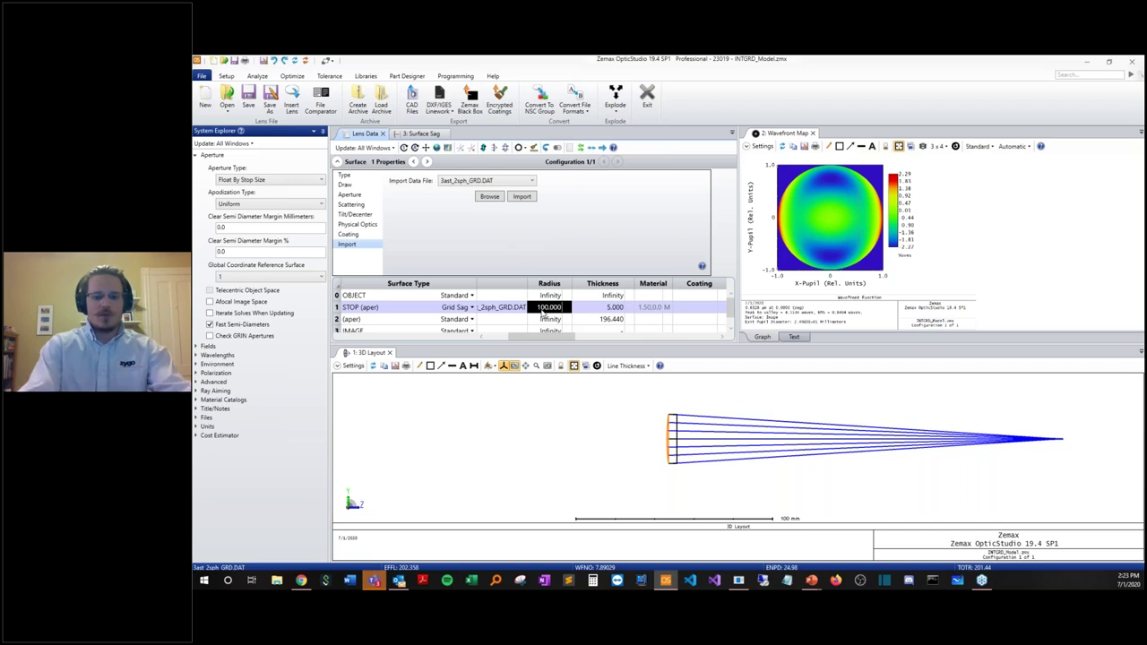
{"action": "type", "text": "inf"}
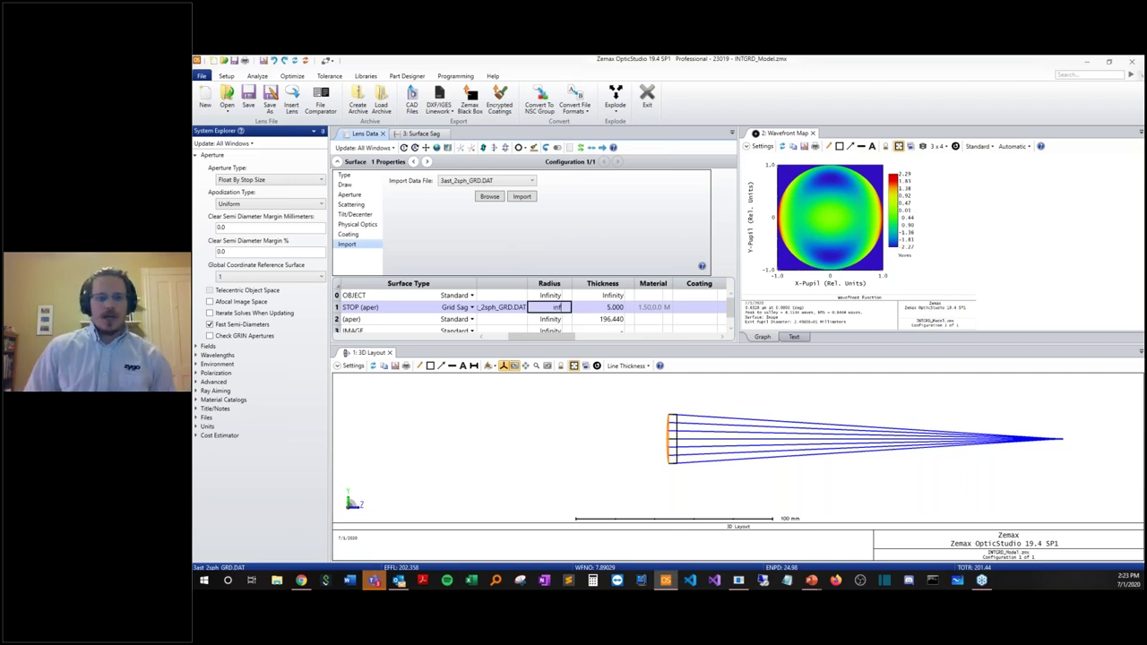
{"action": "key", "text": "Return"}
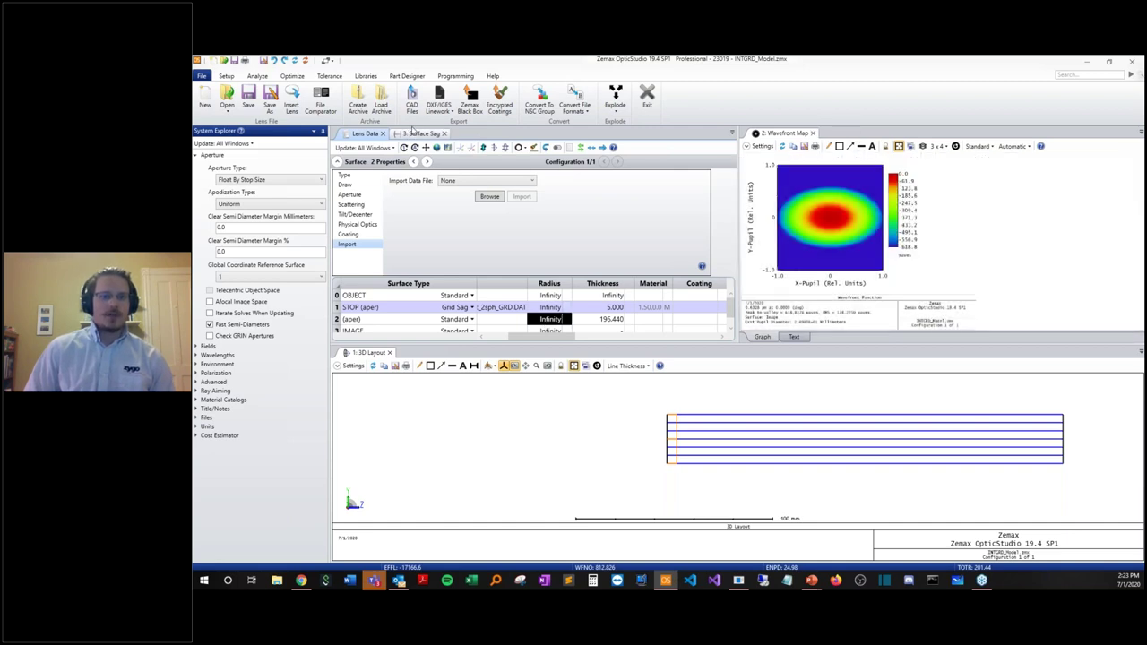
{"action": "left_click", "coordinate": [411, 132]}
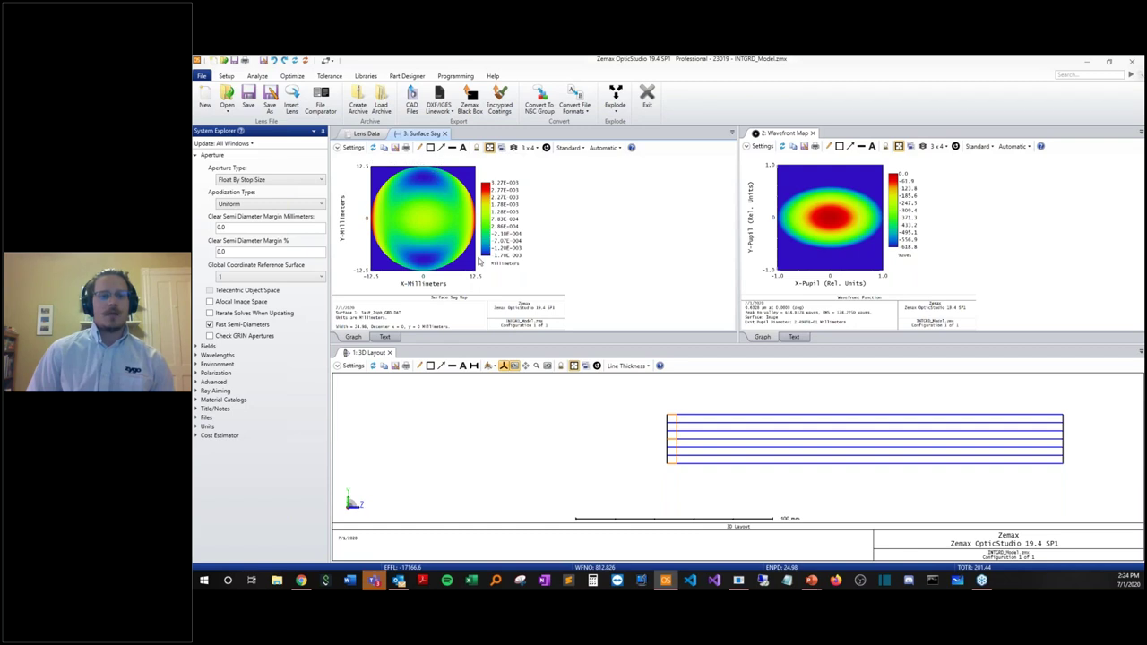
Set the radius of surface 1 to 100 in the lens data and switch to the INT GRD summary slide.
{"action": "left_click", "coordinate": [364, 133]}
{"action": "left_click", "coordinate": [540, 309]}
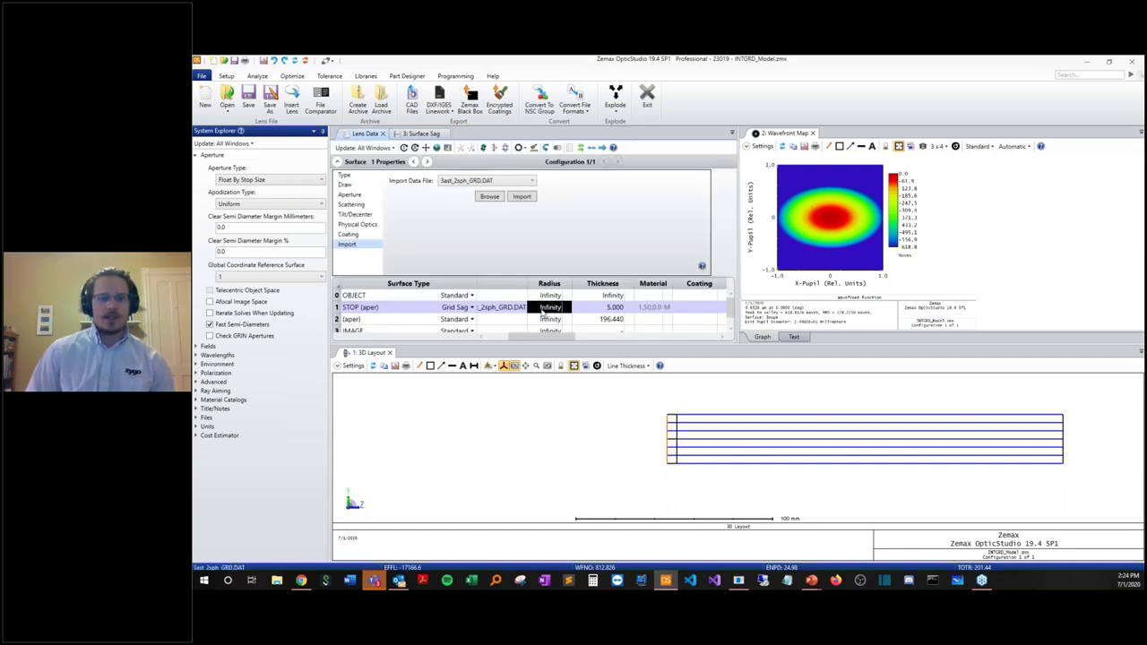
{"action": "type", "text": "100"}
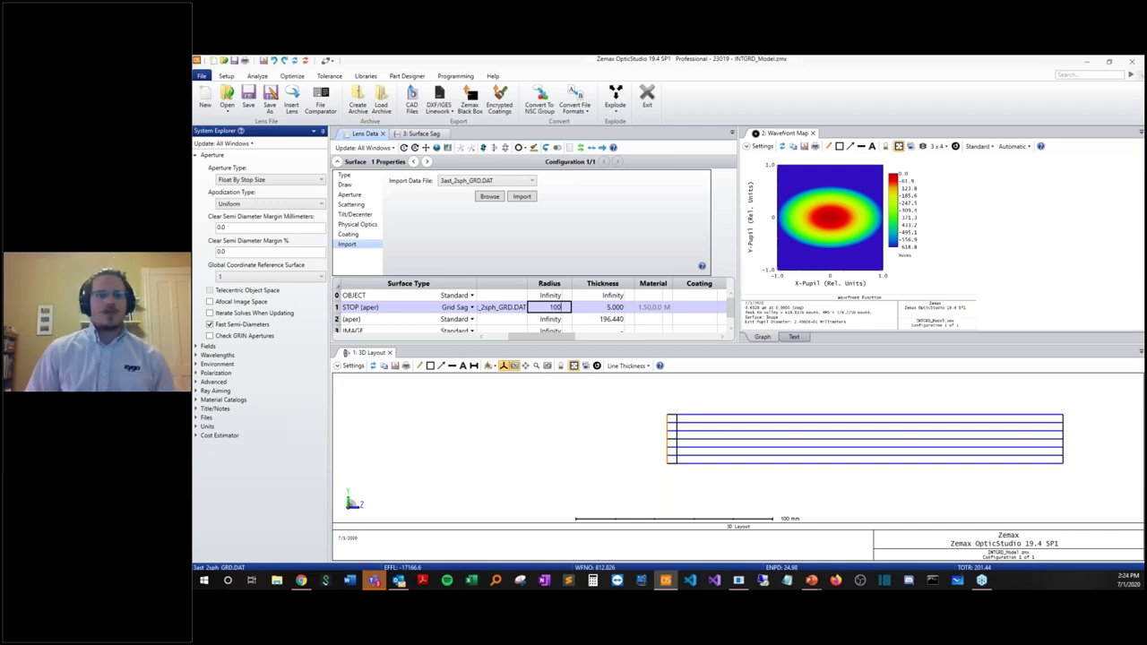
{"action": "key", "text": "Return"}
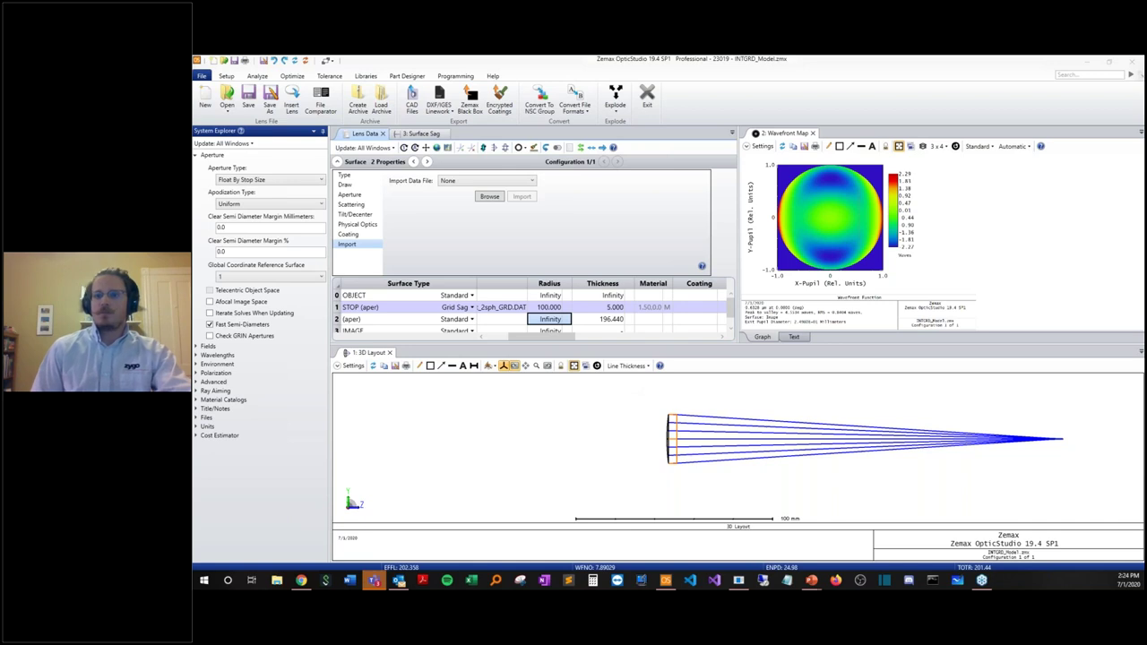
{"action": "key", "text": "alt+Tab"}
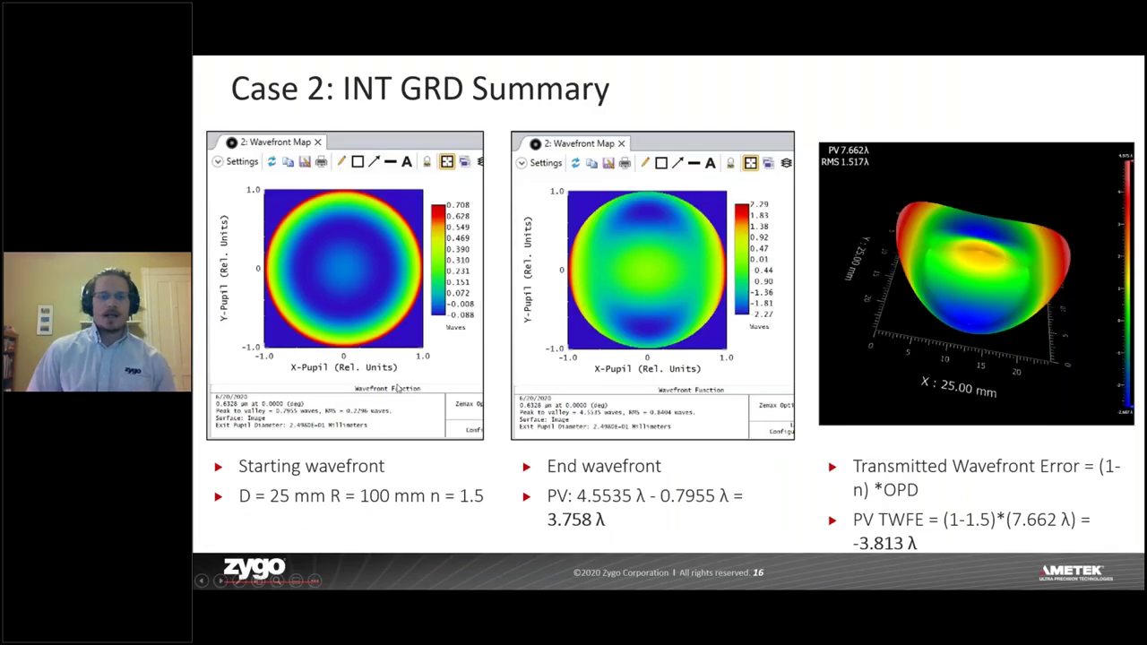
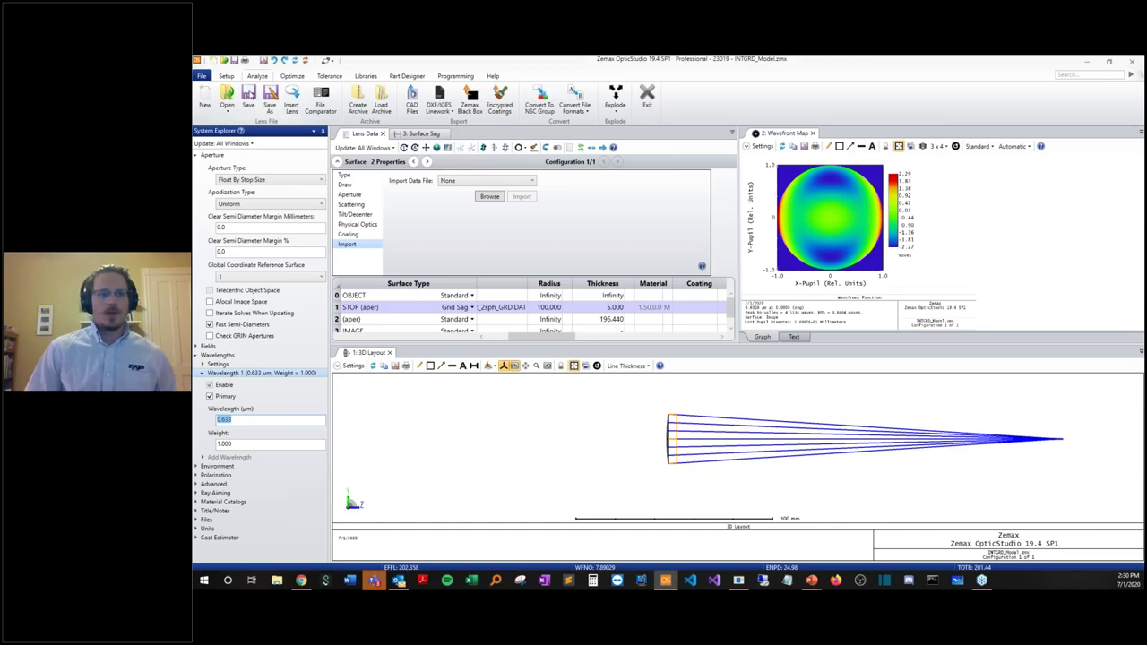
Open the Beam_Reducer.zmx lens file from the recent files.
{"action": "left_click", "coordinate": [227, 99]}
{"action": "left_click", "coordinate": [255, 188]}
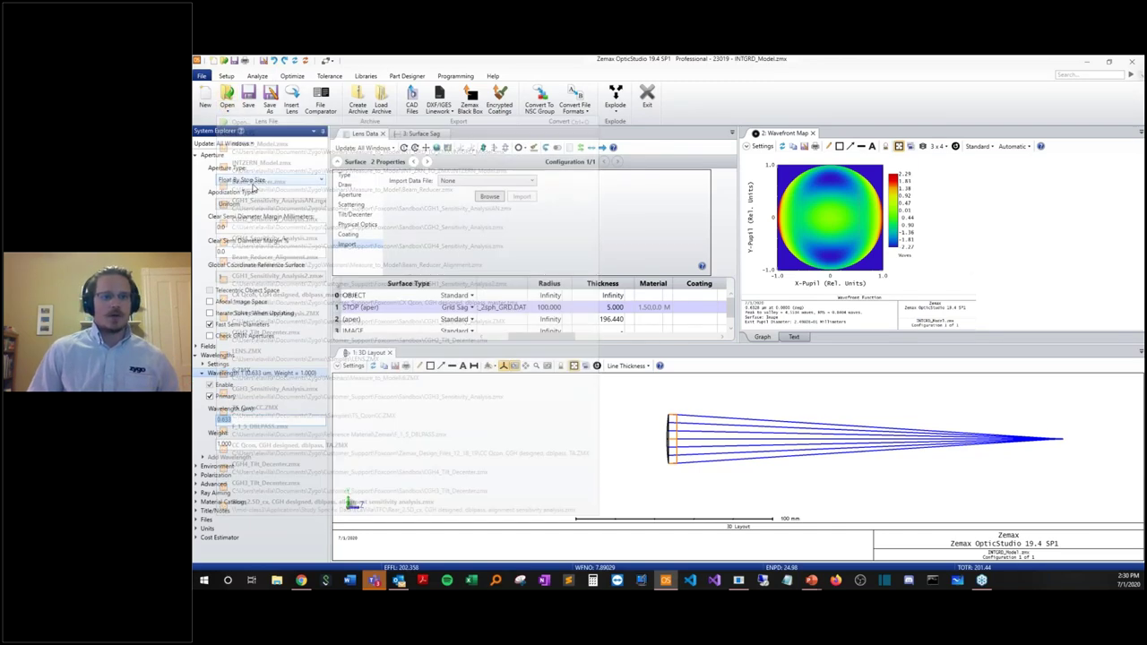
{"action": "left_click", "coordinate": [750, 336]}
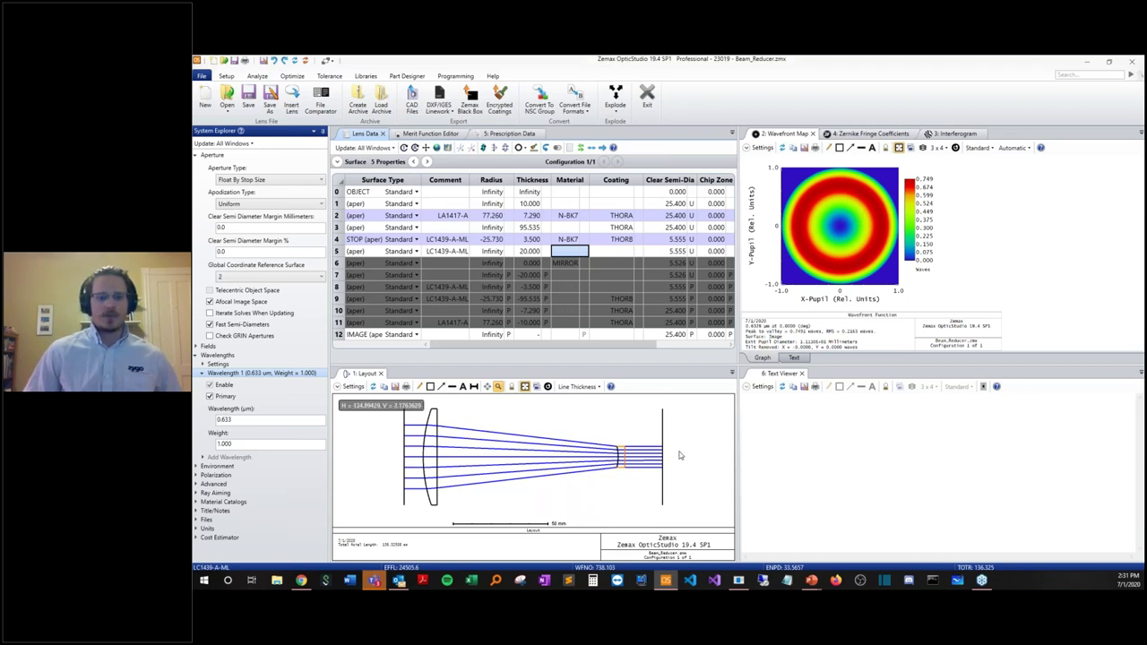
Stop ignoring surfaces 6 through 11 and inspect the double-pass surfaces in the lens data.
{"action": "left_click", "coordinate": [338, 324]}
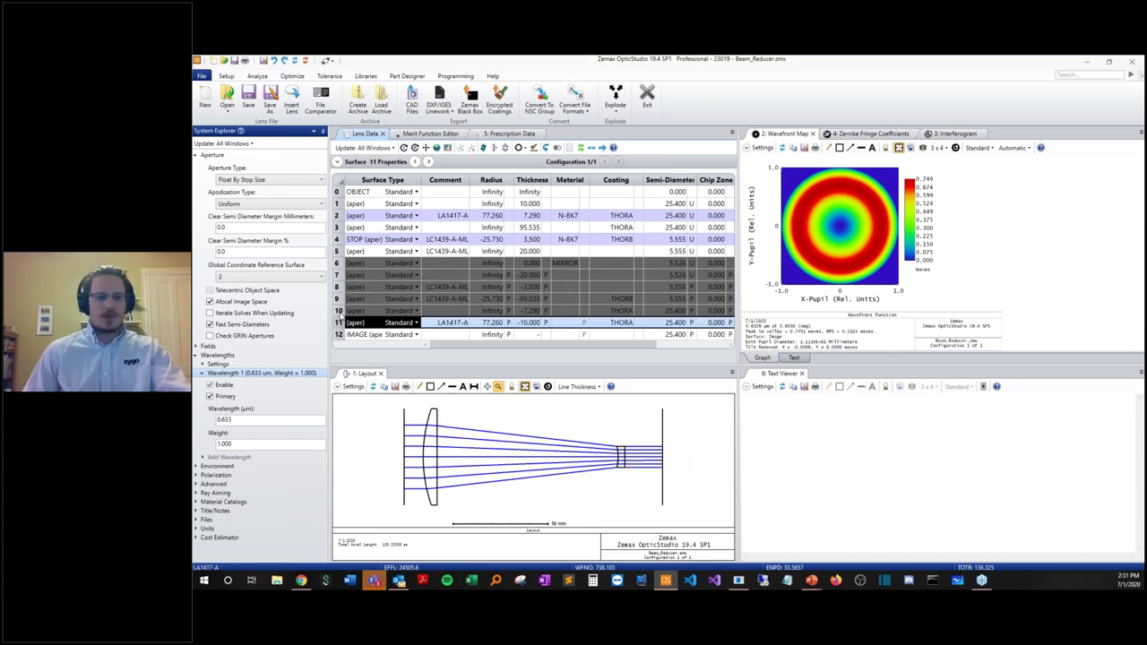
{"action": "left_click", "coordinate": [337, 267], "text": "shift"}
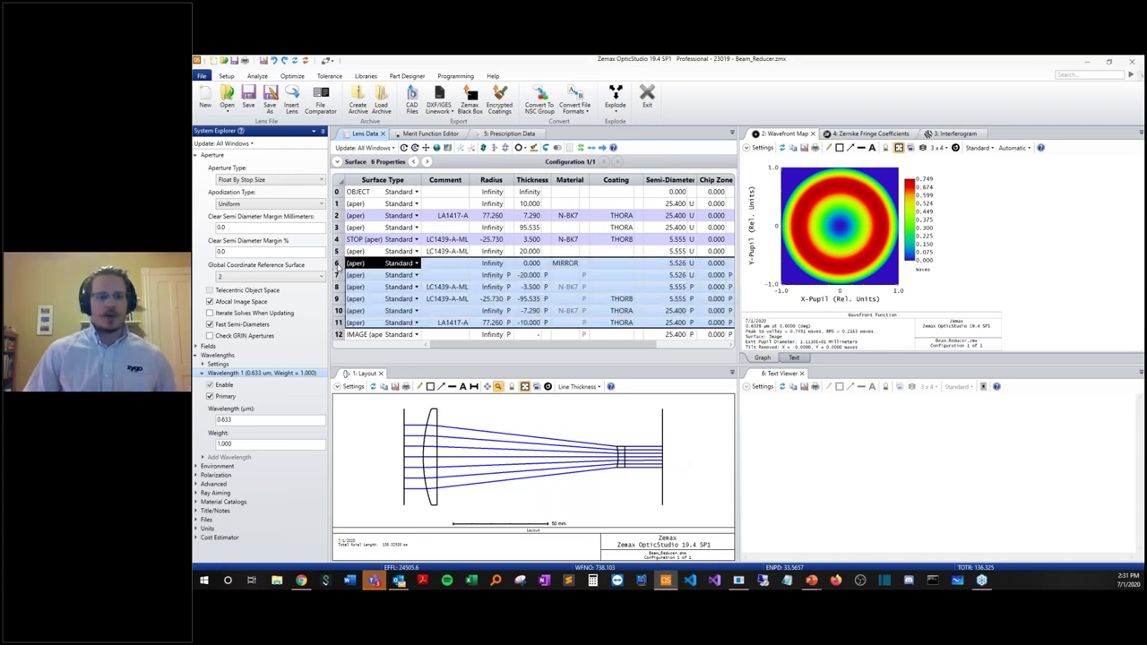
{"action": "left_click", "coordinate": [337, 161]}
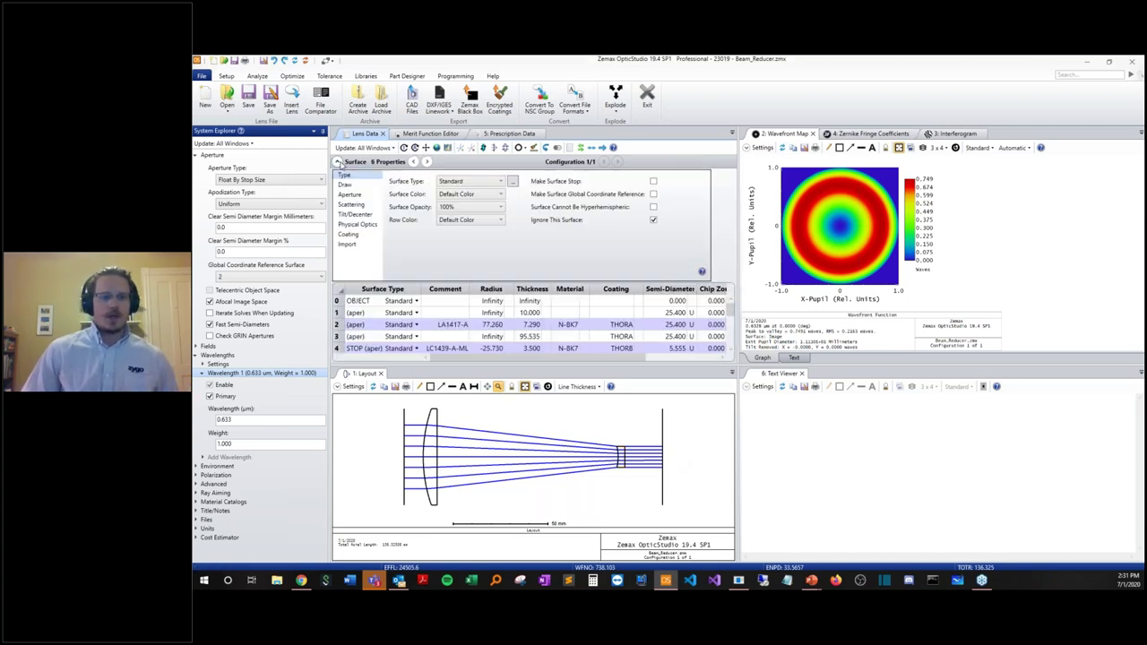
{"action": "left_click", "coordinate": [653, 220]}
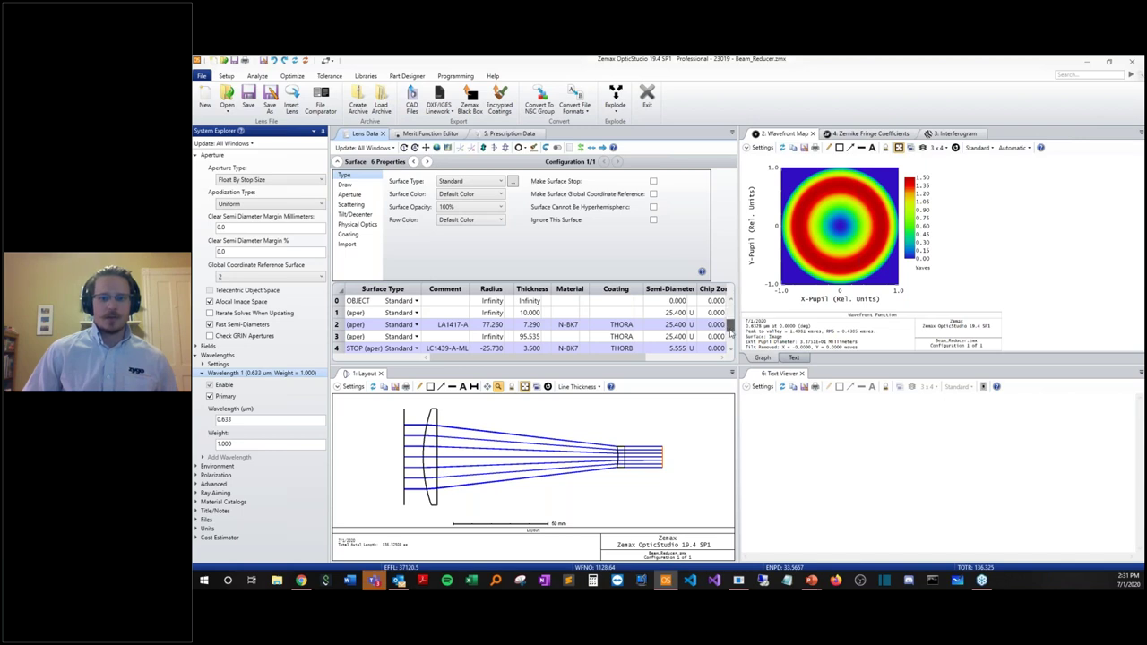
{"action": "scroll", "coordinate": [730, 322], "scroll_direction": "down", "scroll_amount": 2}
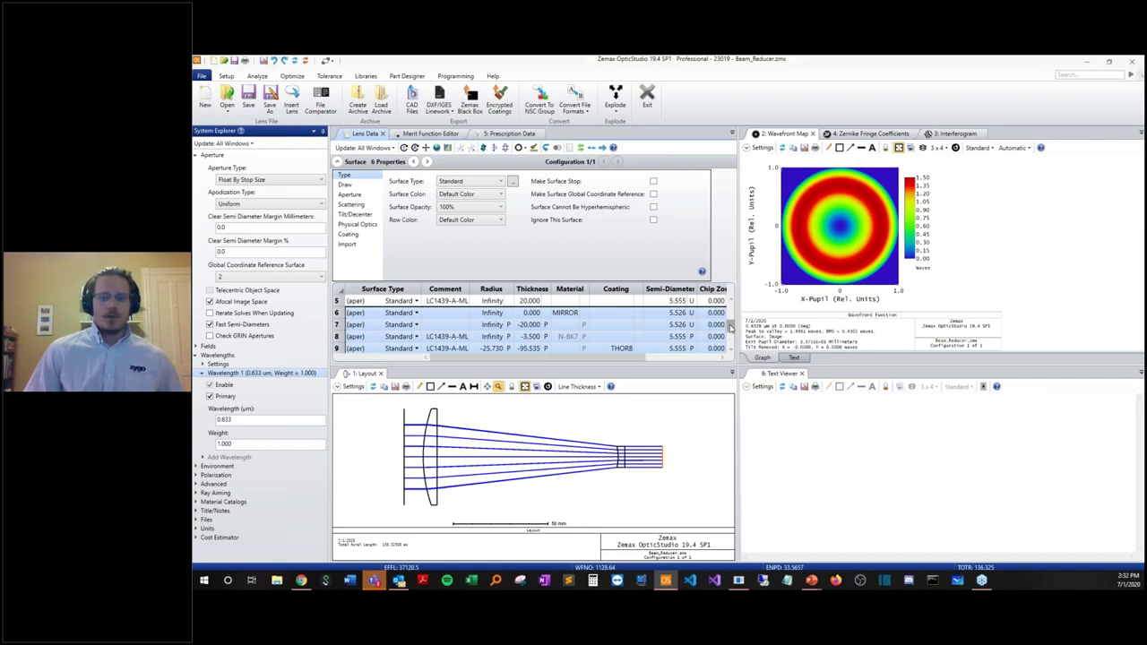
{"action": "scroll", "coordinate": [727, 325], "scroll_direction": "up", "scroll_amount": 1}
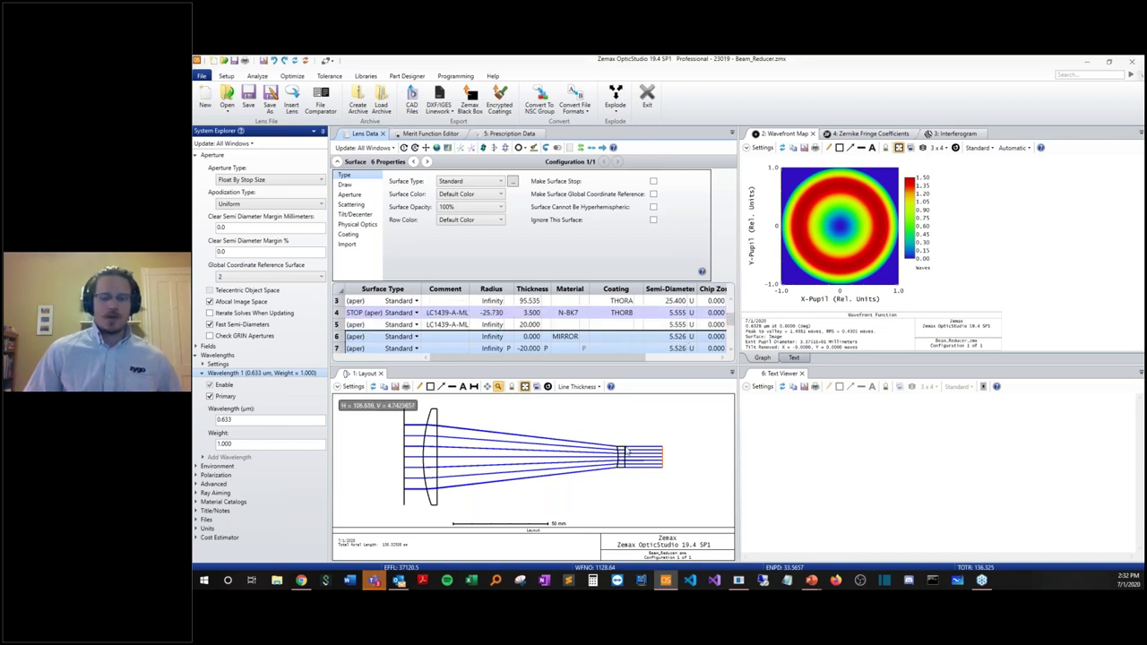
{"action": "left_click", "coordinate": [338, 315]}
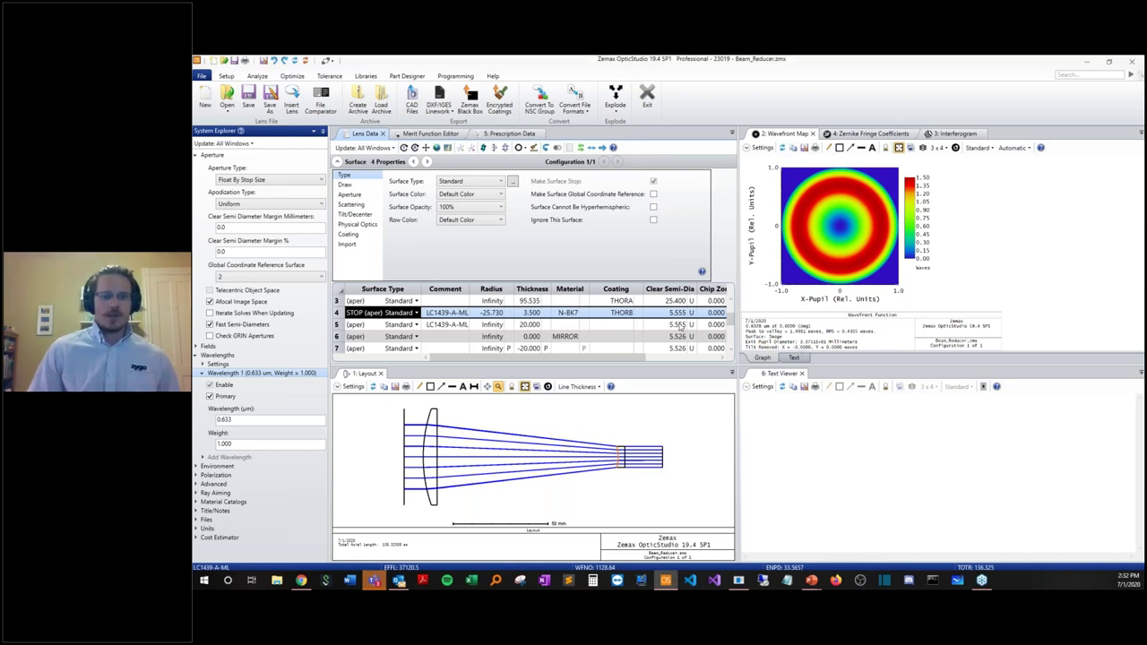
{"action": "left_click_drag", "start_coordinate": [729, 319], "coordinate": [731, 343]}
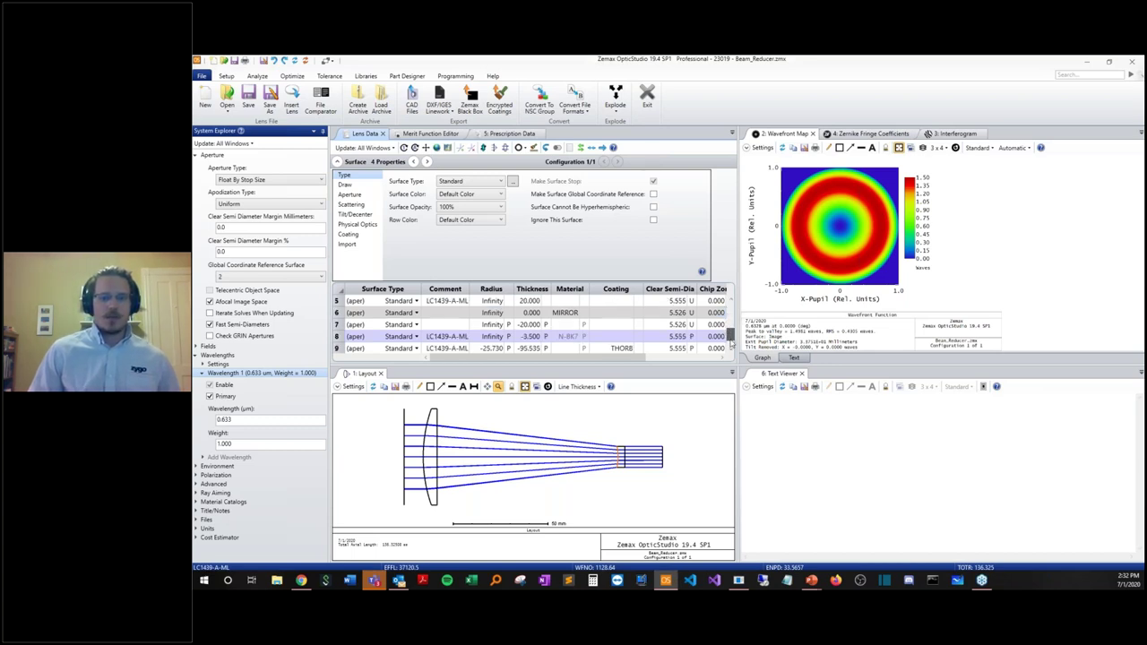
{"action": "scroll", "coordinate": [498, 349], "scroll_direction": "down", "scroll_amount": 1}
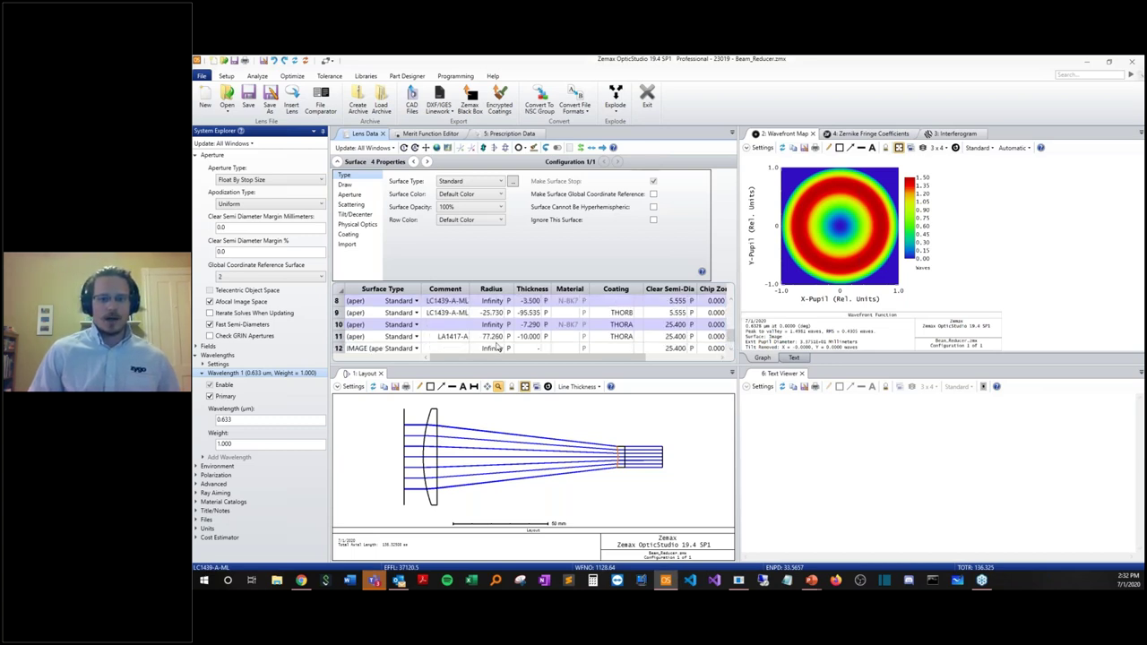
Set surfaces 6 through 11 to be ignored again.
{"action": "left_click", "coordinate": [344, 336]}
{"action": "left_click_drag", "start_coordinate": [728, 336], "coordinate": [729, 318]}
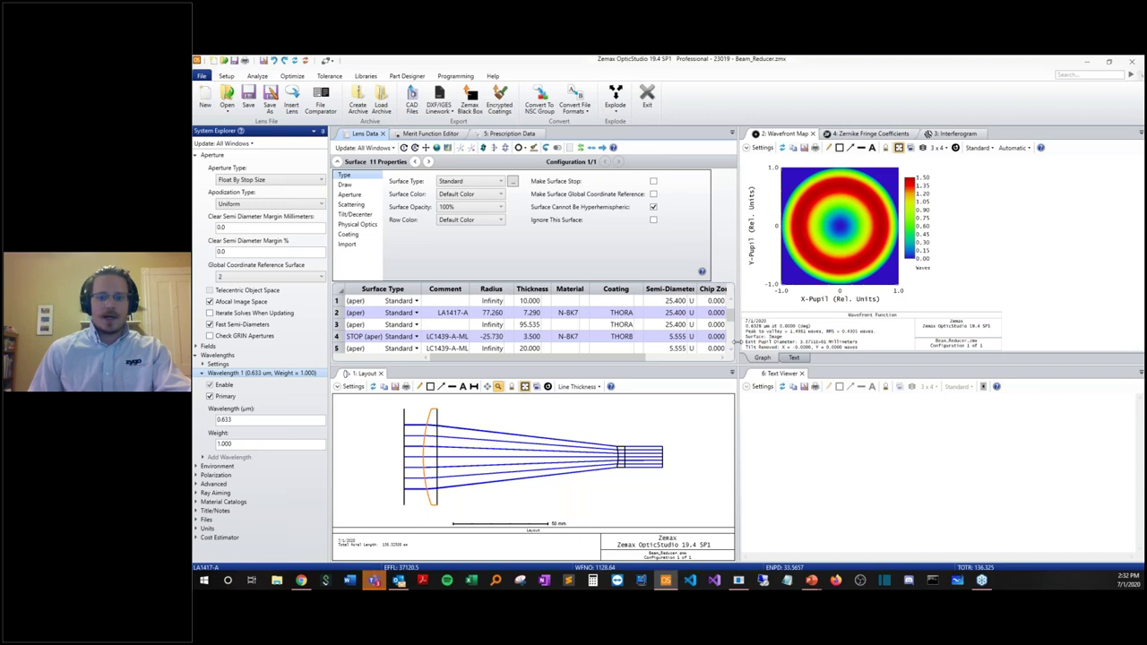
{"action": "scroll", "coordinate": [730, 347], "scroll_direction": "down", "scroll_amount": 1}
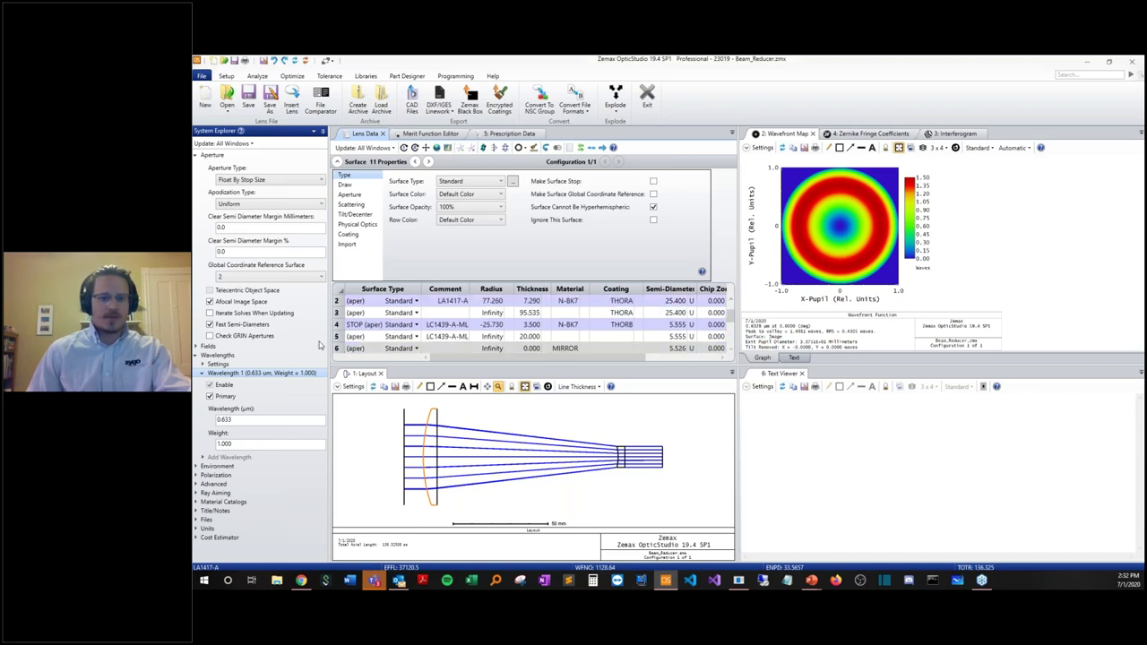
{"action": "left_click", "coordinate": [338, 348]}
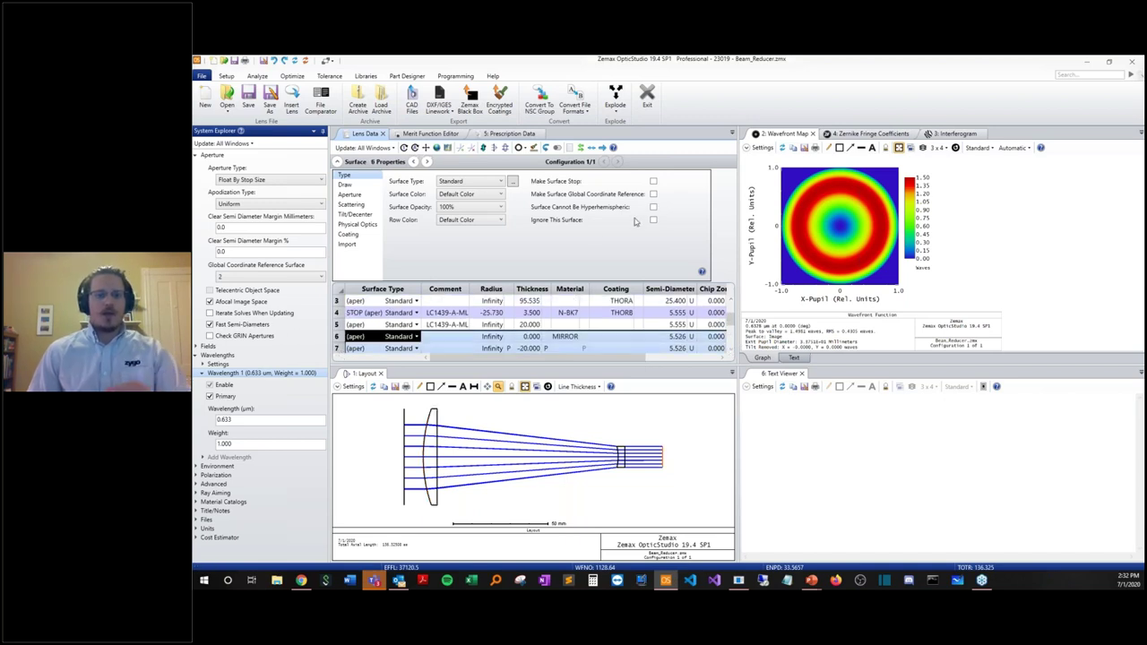
{"action": "left_click", "coordinate": [653, 221]}
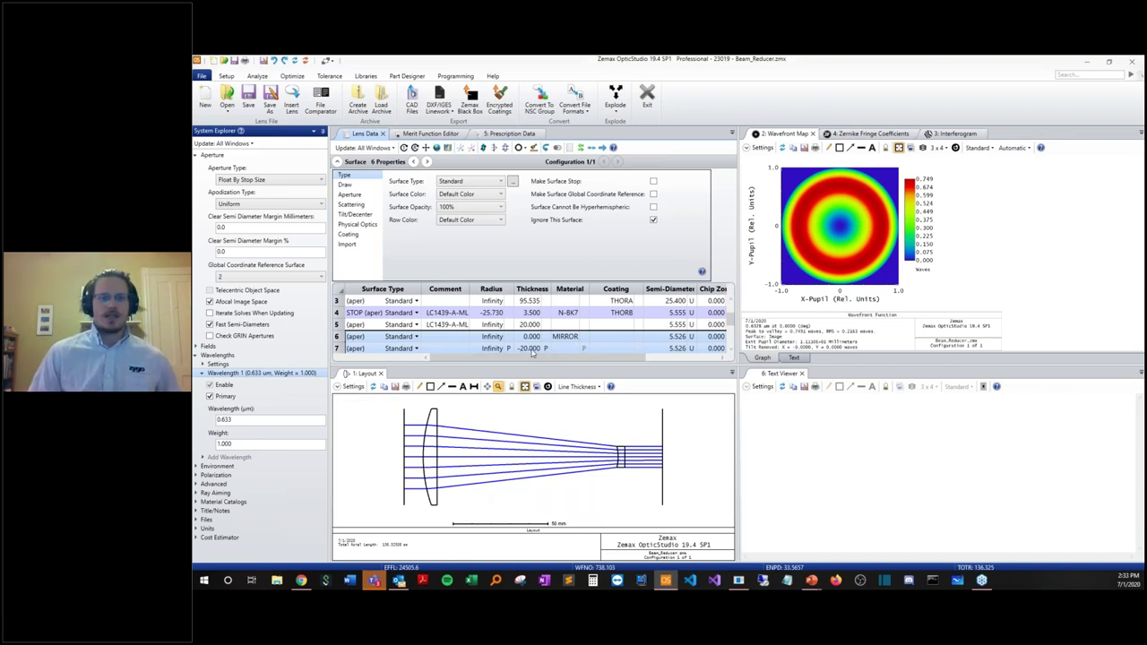
Open the ZERNtoZYGOINT.ZPL macro for editing, review its code in an enlarged editor and close it.
{"action": "left_click", "coordinate": [459, 76]}
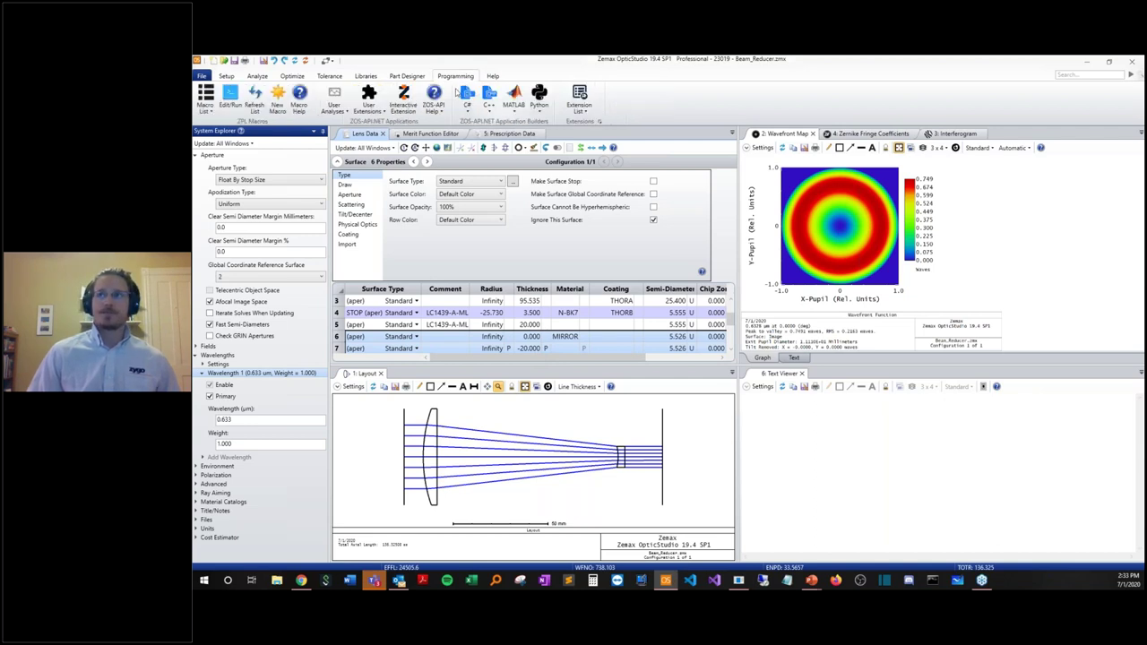
{"action": "left_click", "coordinate": [230, 101]}
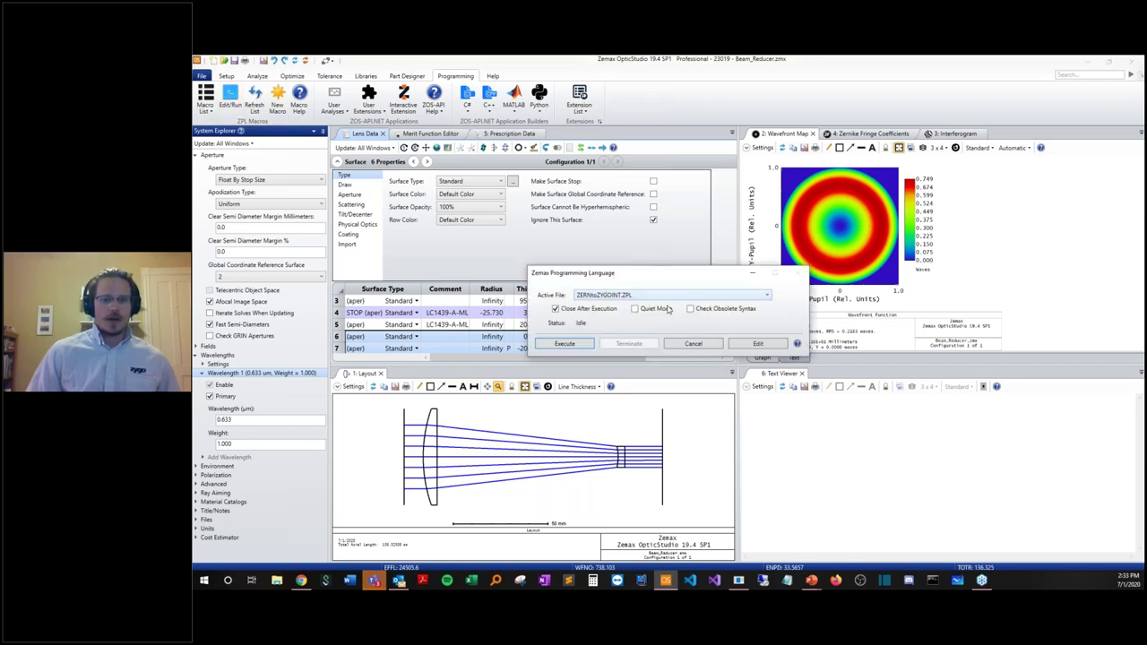
{"action": "left_click", "coordinate": [758, 345]}
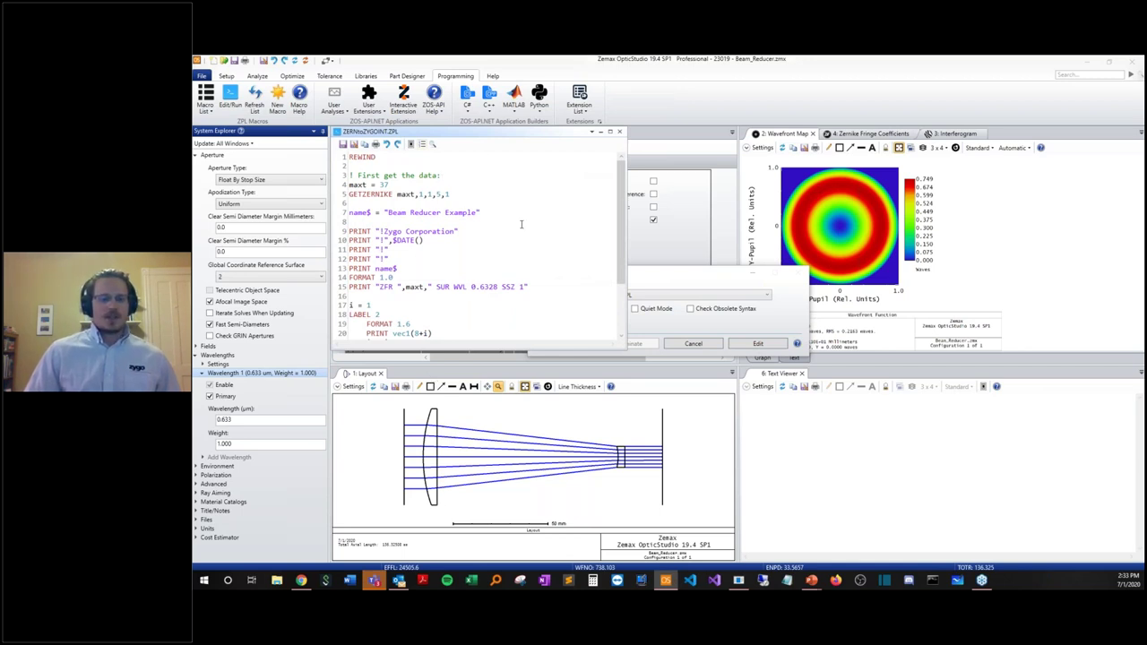
{"action": "left_click_drag", "start_coordinate": [633, 352], "coordinate": [1042, 544]}
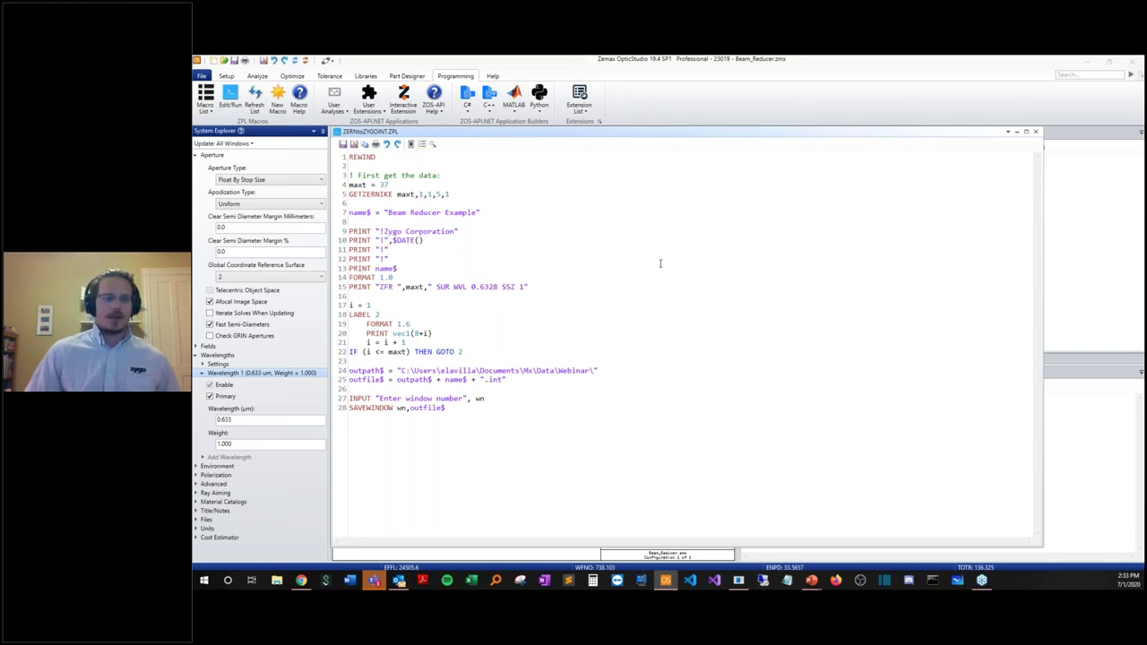
{"action": "left_click", "coordinate": [1035, 132]}
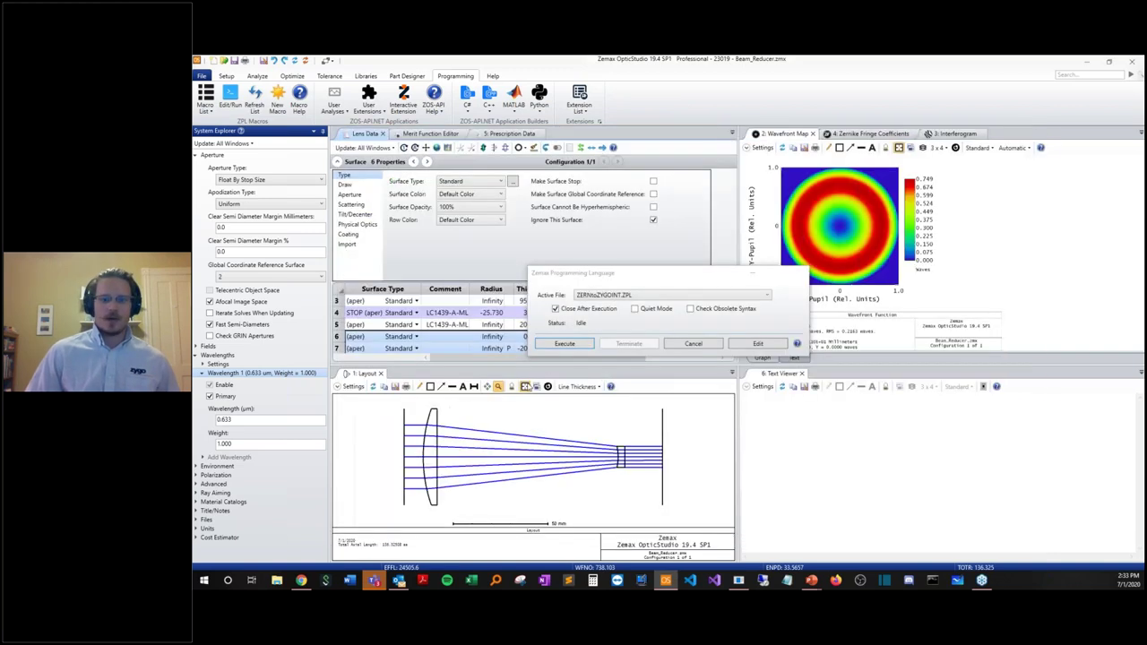
Execute the ZERNtoZYGOINT.ZPL macro with window number 7 and check the printed Zernike coefficients.
{"action": "left_click", "coordinate": [566, 343]}
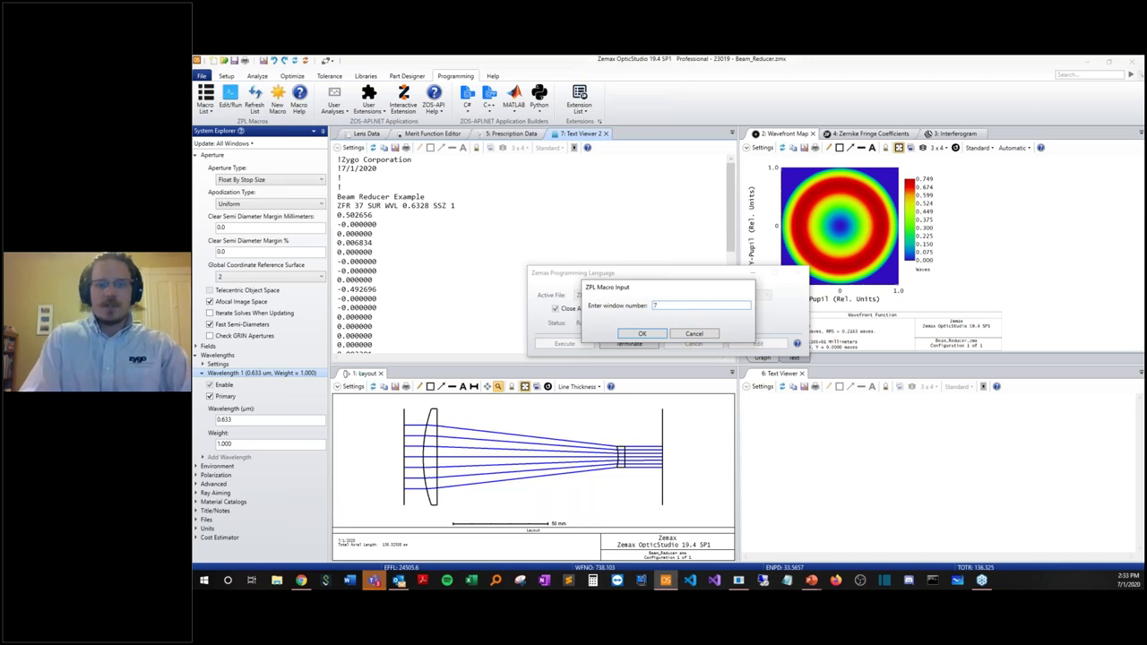
{"action": "key", "text": "Return"}
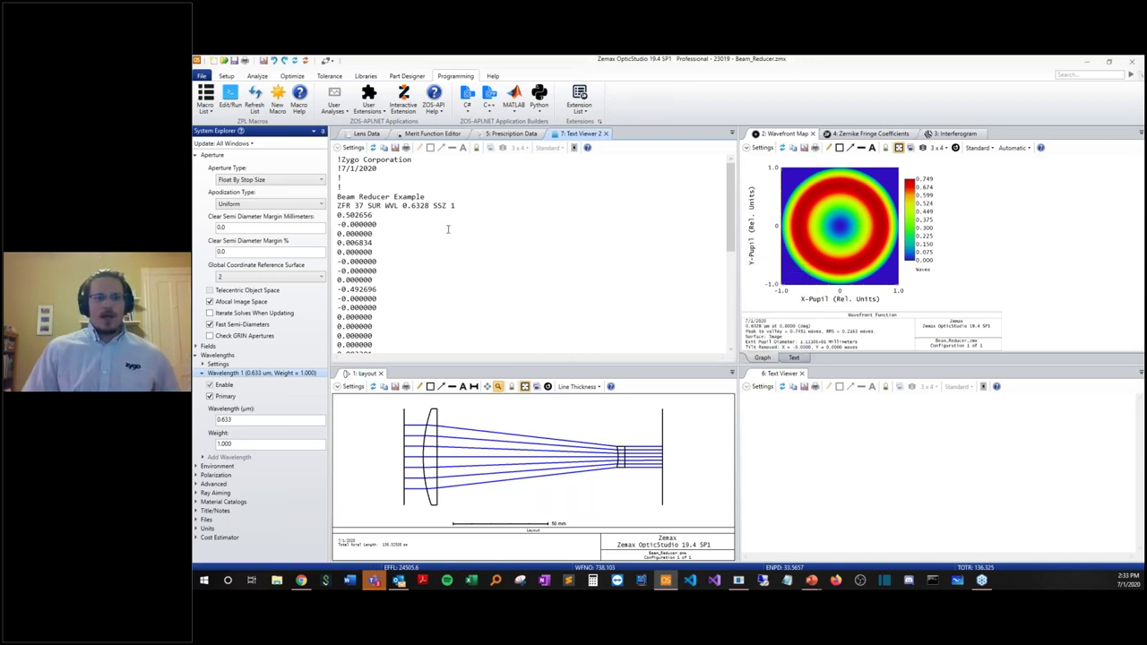
{"action": "scroll", "coordinate": [572, 224], "scroll_direction": "down", "scroll_amount": 1}
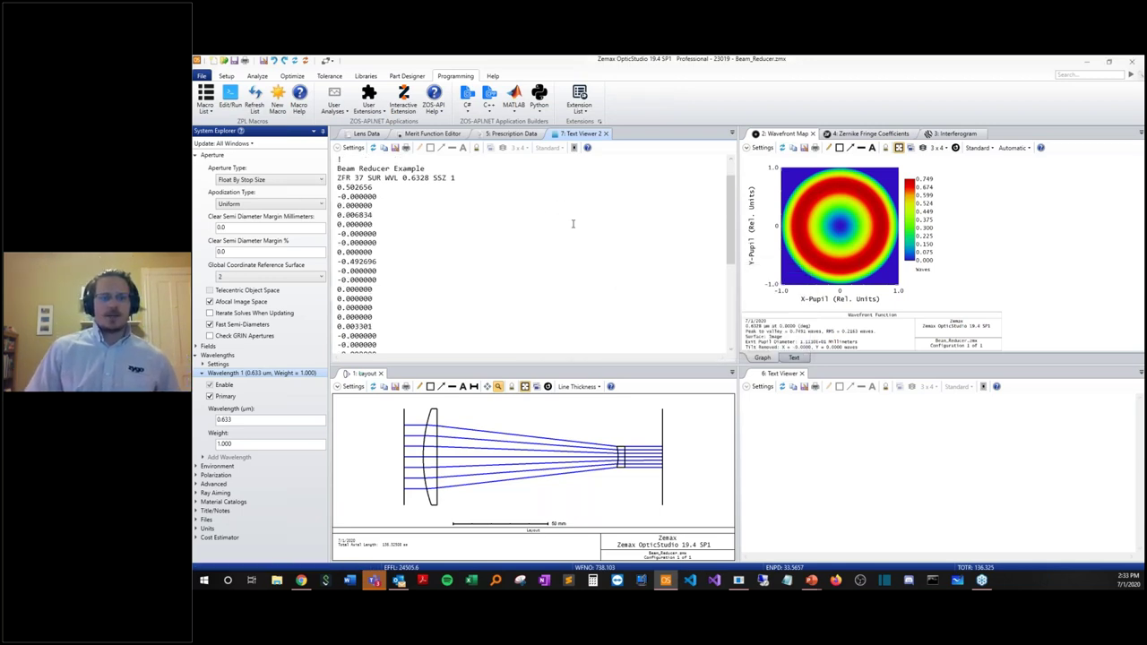
{"action": "scroll", "coordinate": [570, 242], "scroll_direction": "up", "scroll_amount": 1}
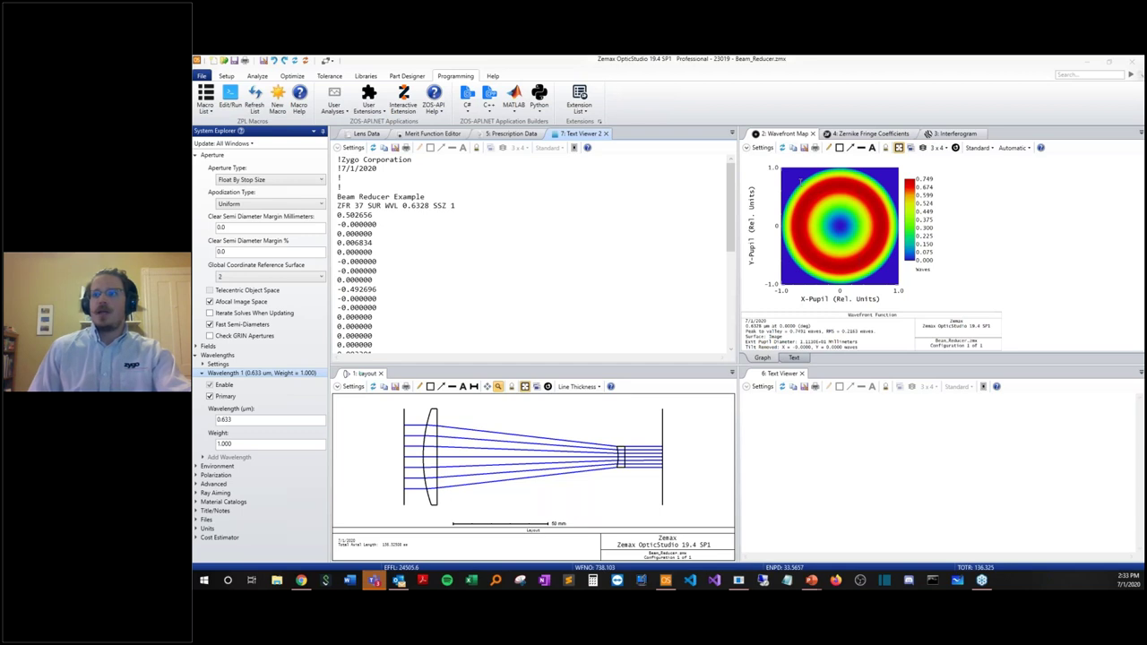
Switch to Mx and load the recent application BR_App.appx without saving changes to the current one.
{"action": "key", "text": "alt+Tab"}
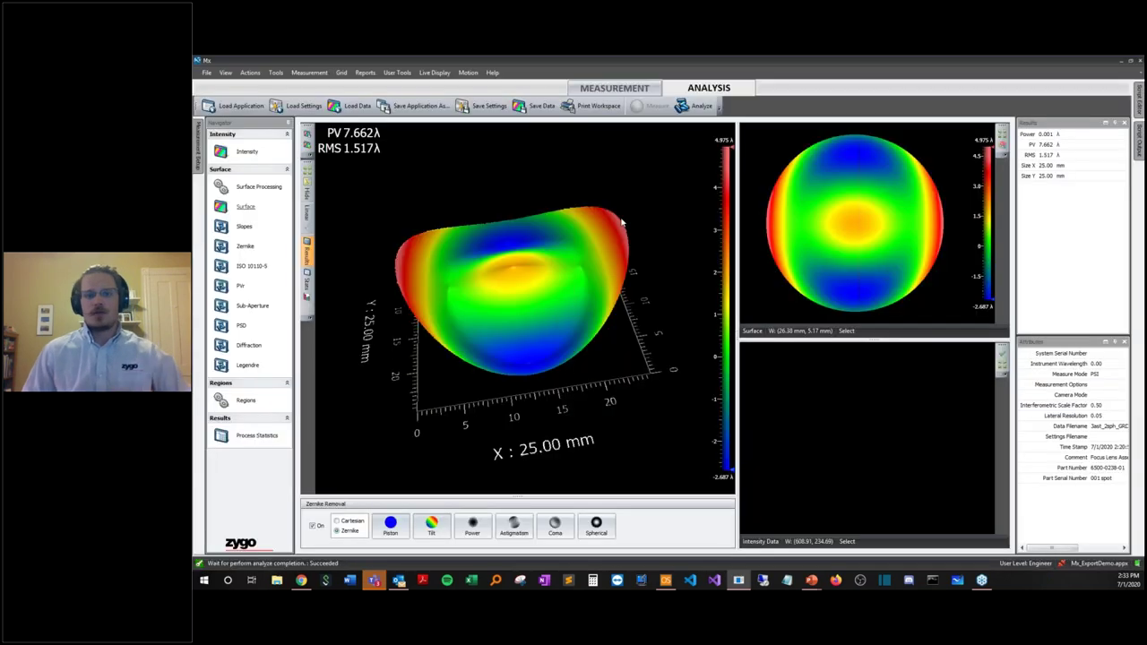
{"action": "left_click", "coordinate": [205, 75]}
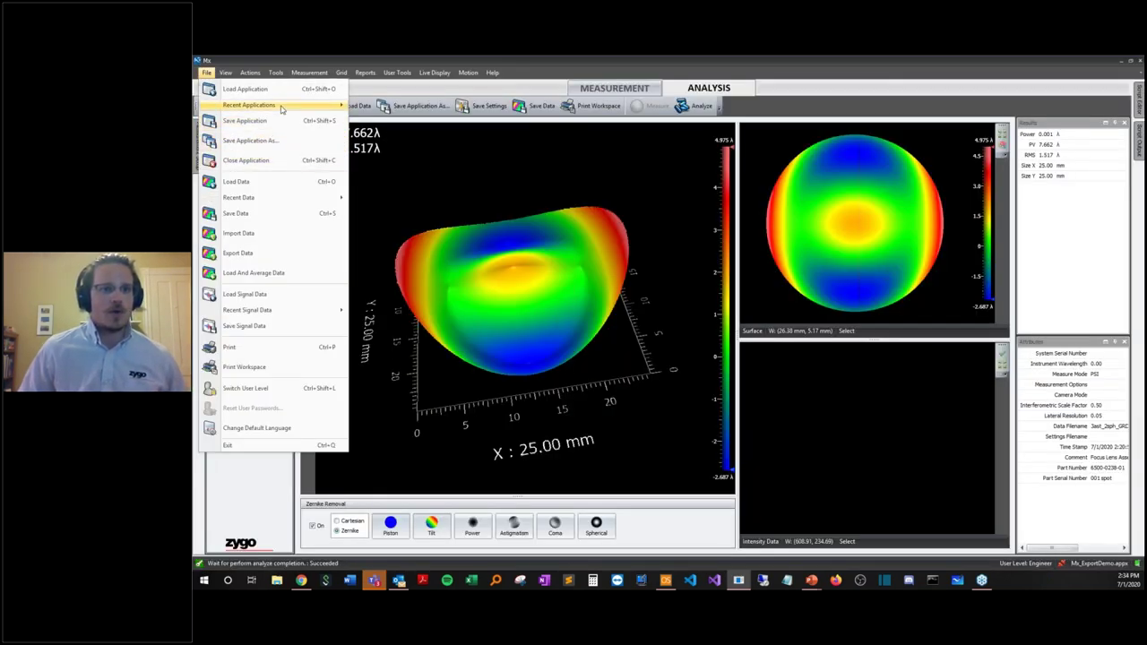
{"action": "mouse_move", "coordinate": [281, 108]}
{"action": "left_click", "coordinate": [441, 117]}
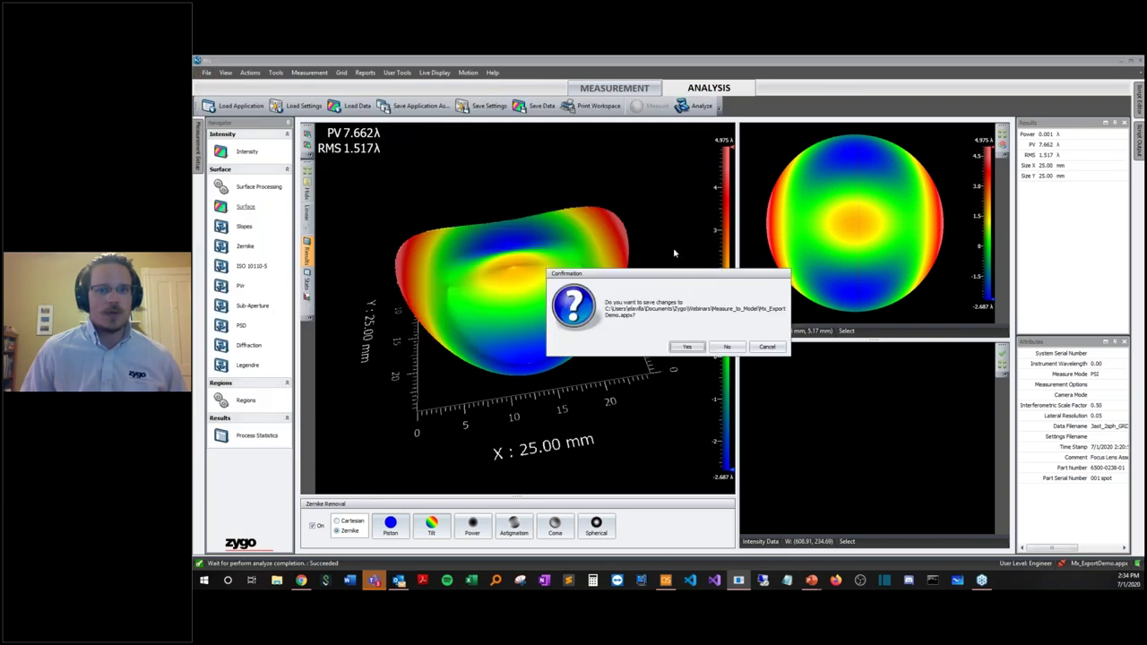
{"action": "left_click", "coordinate": [725, 348]}
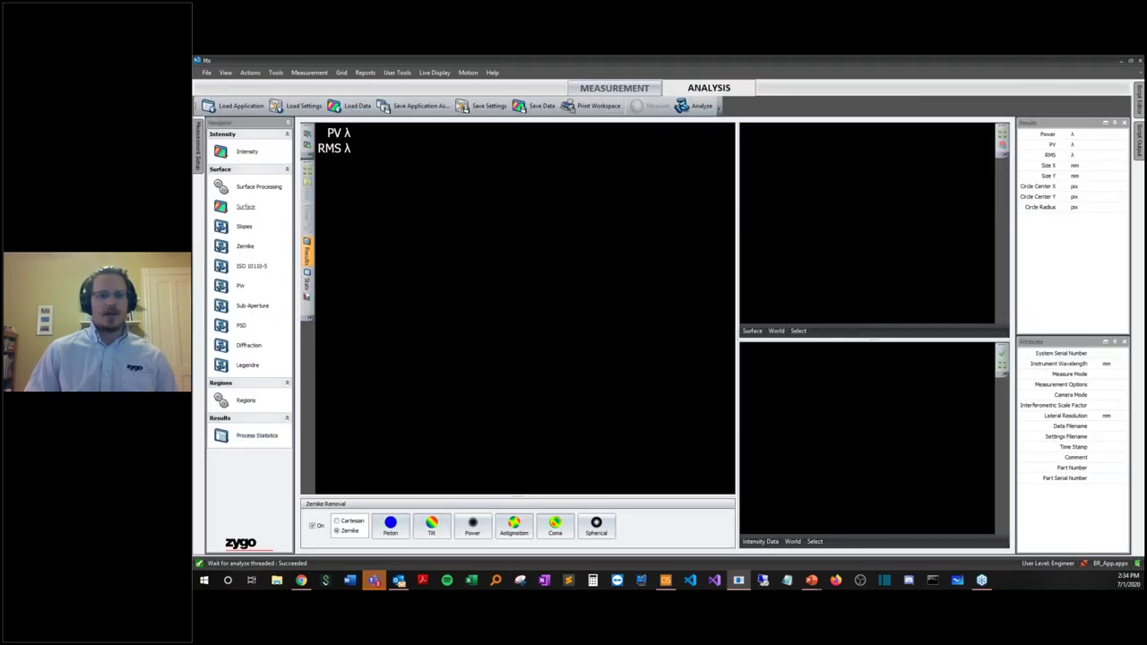
Load the recent data file BR_0.datx and tilt its 3D surface plot for viewing.
{"action": "left_click", "coordinate": [207, 72]}
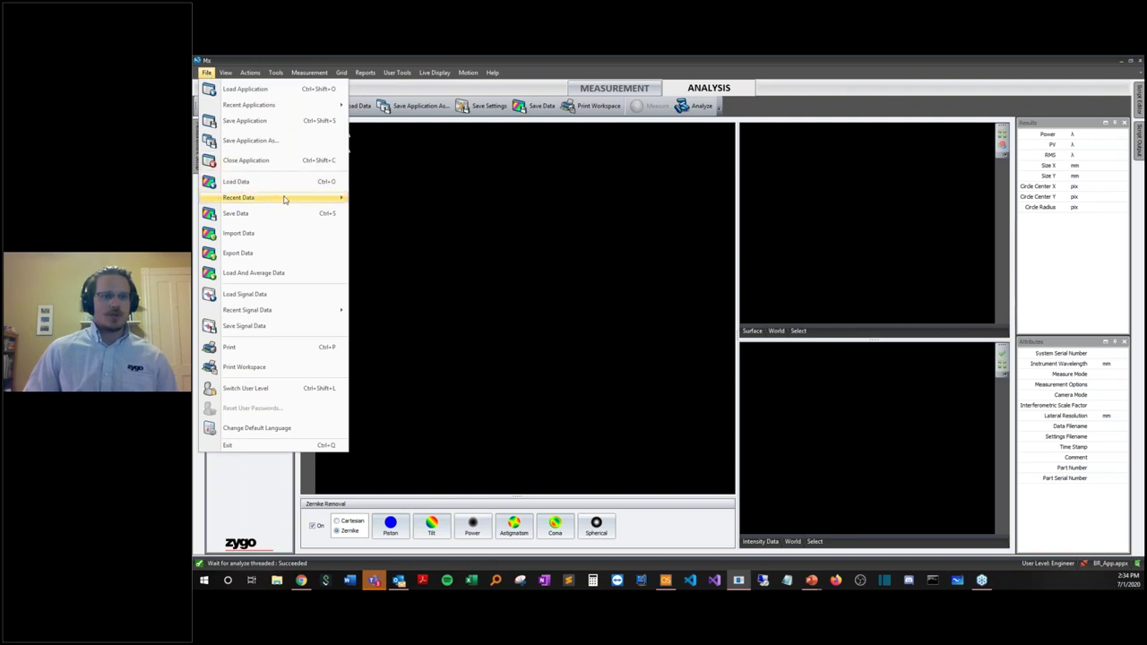
{"action": "mouse_move", "coordinate": [284, 199]}
{"action": "left_click", "coordinate": [405, 210]}
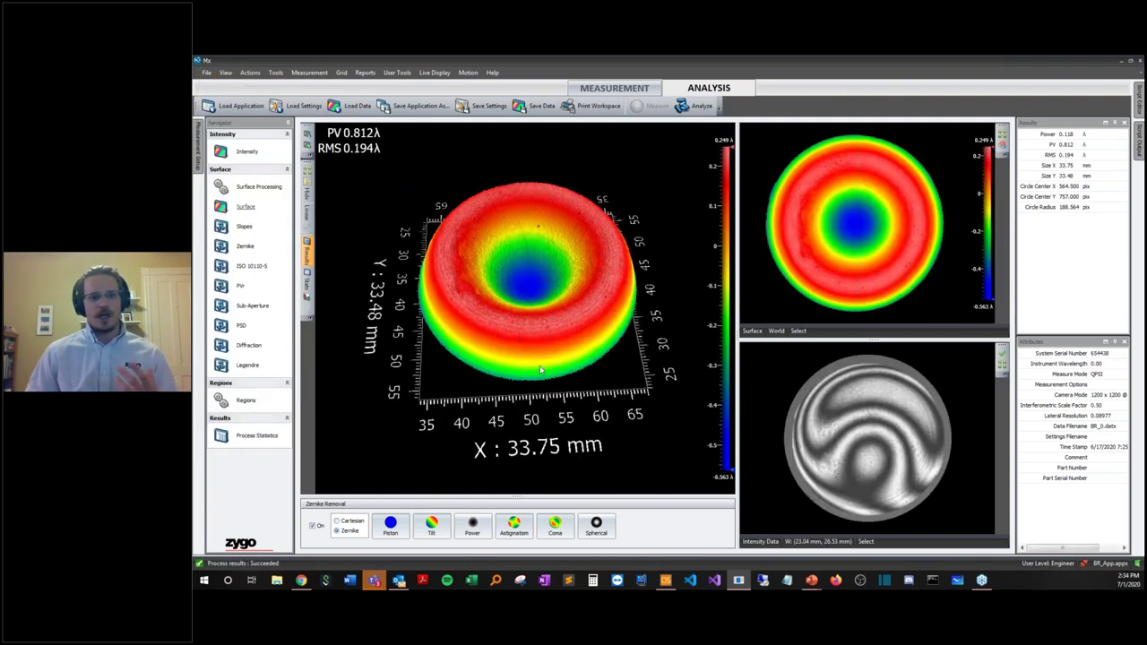
{"action": "left_click_drag", "start_coordinate": [527, 358], "coordinate": [553, 423]}
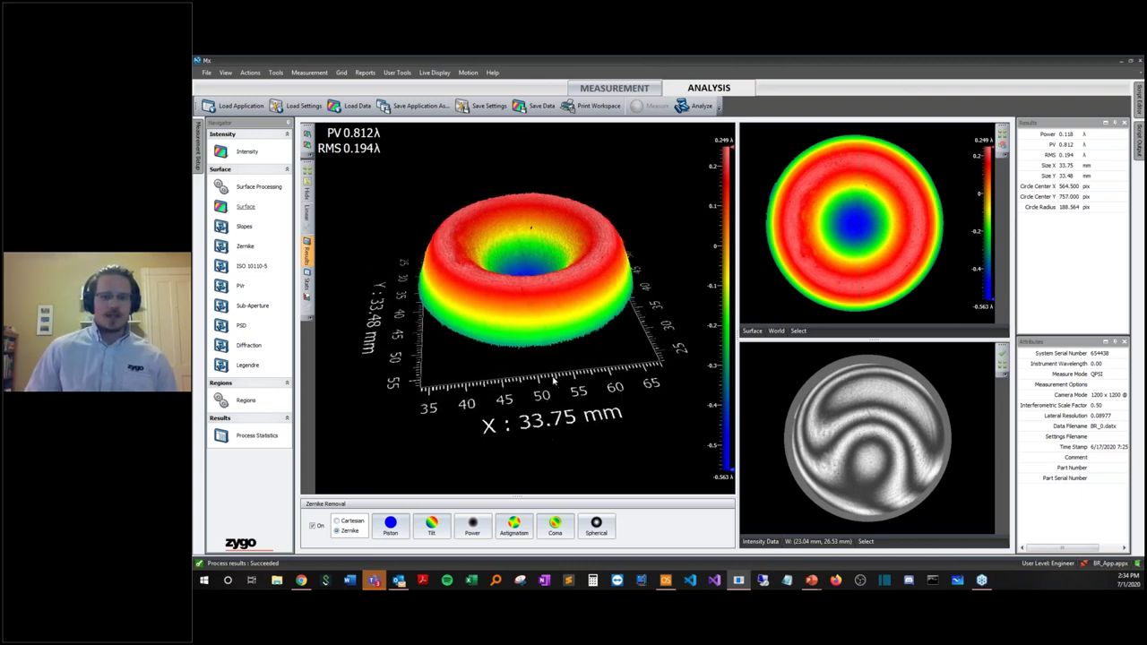
{"action": "left_click_drag", "start_coordinate": [553, 381], "coordinate": [559, 395]}
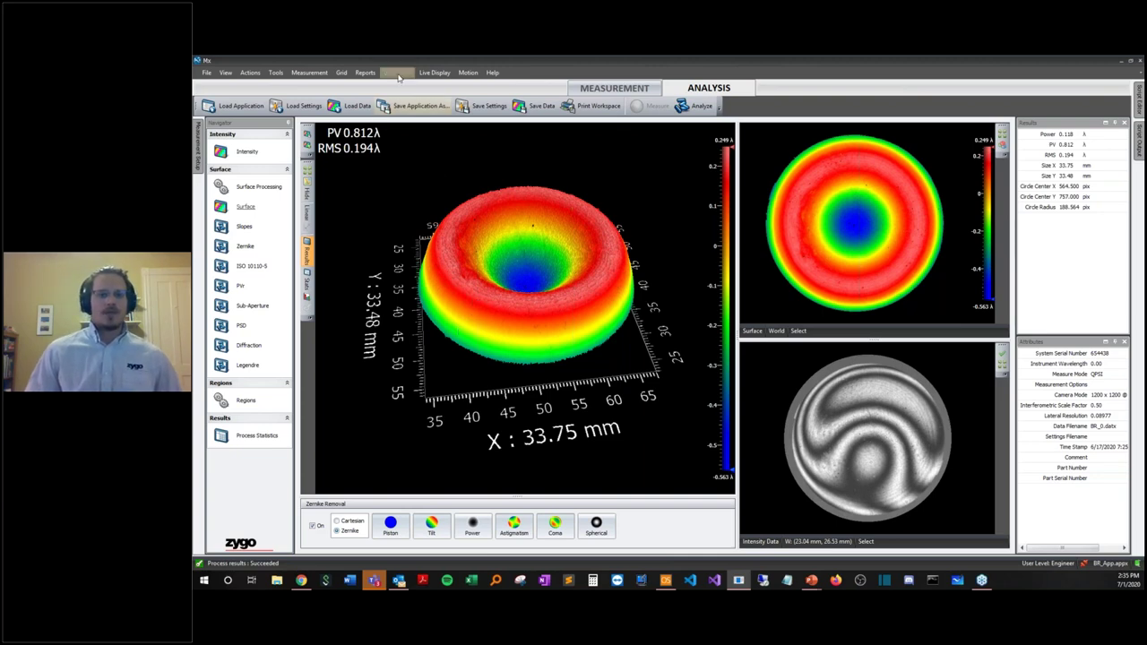
Open the Data Generate tool, reposition its window and check its advanced resolution, wavelength, value units and normalization settings.
{"action": "left_click", "coordinate": [398, 75]}
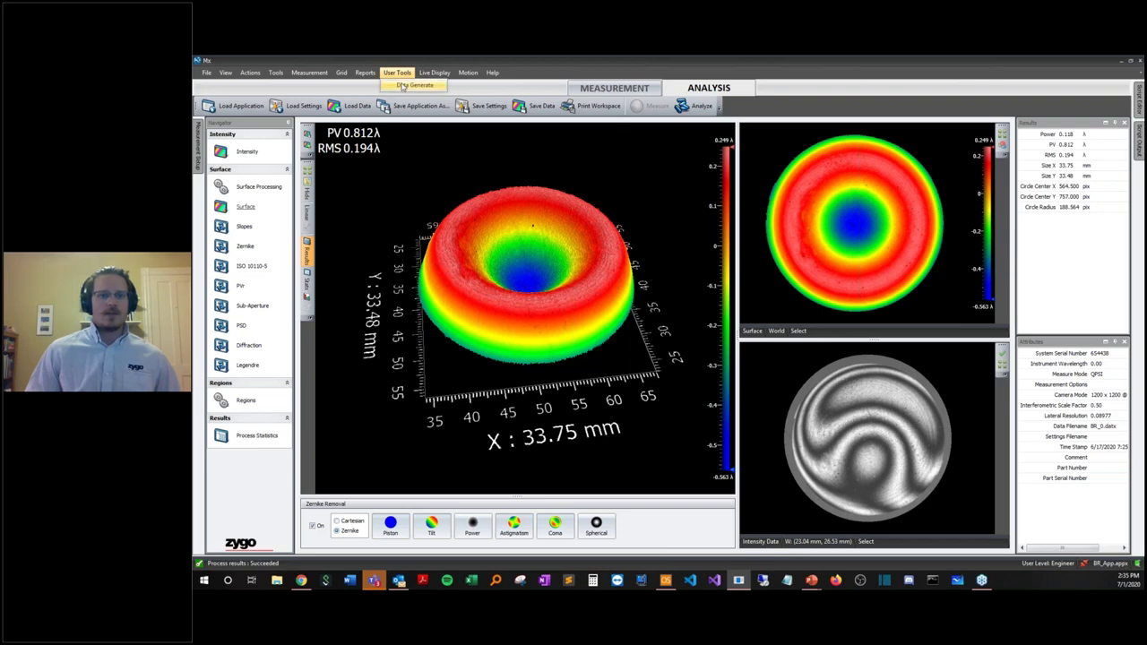
{"action": "left_click", "coordinate": [412, 86]}
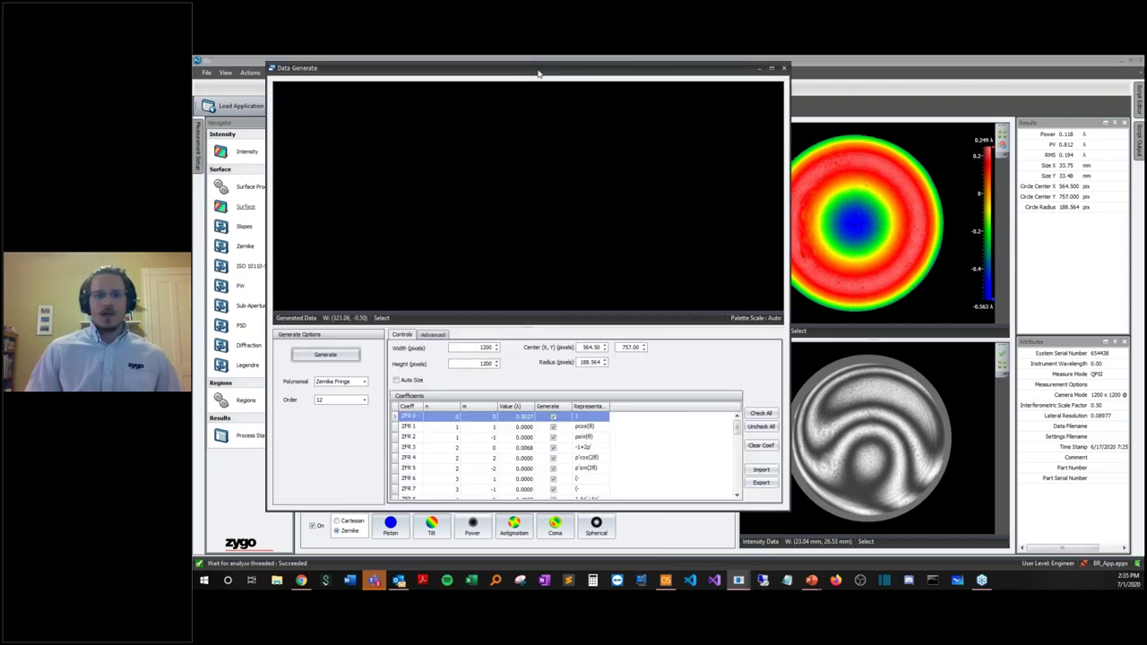
{"action": "left_click_drag", "start_coordinate": [538, 71], "coordinate": [654, 90]}
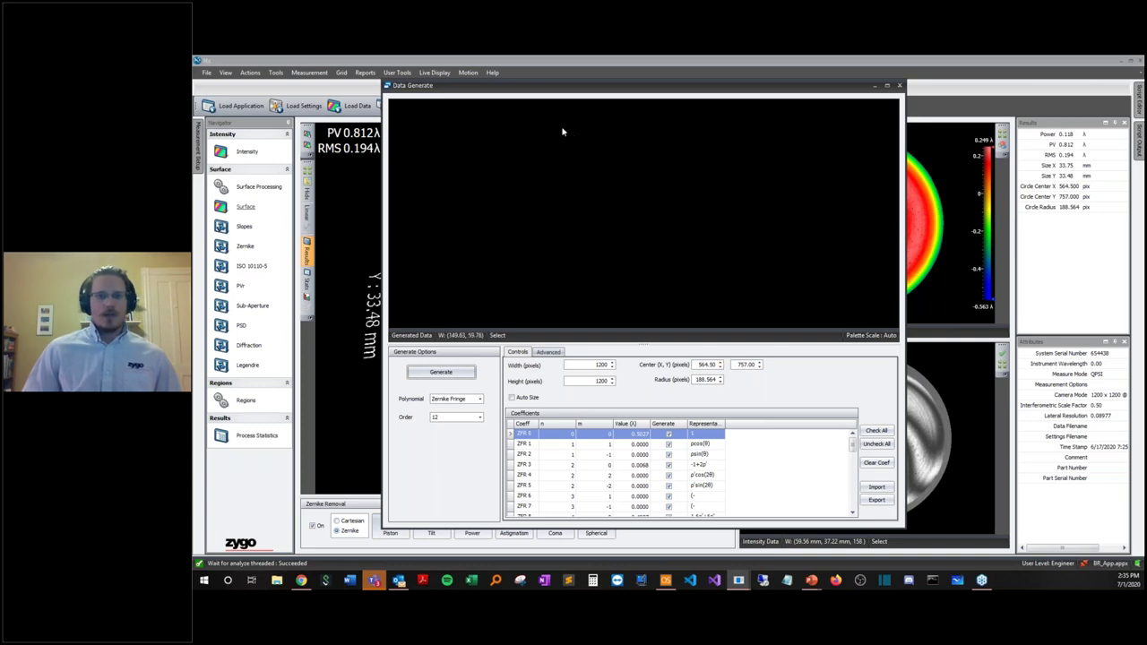
{"action": "left_click_drag", "start_coordinate": [562, 95], "coordinate": [580, 79]}
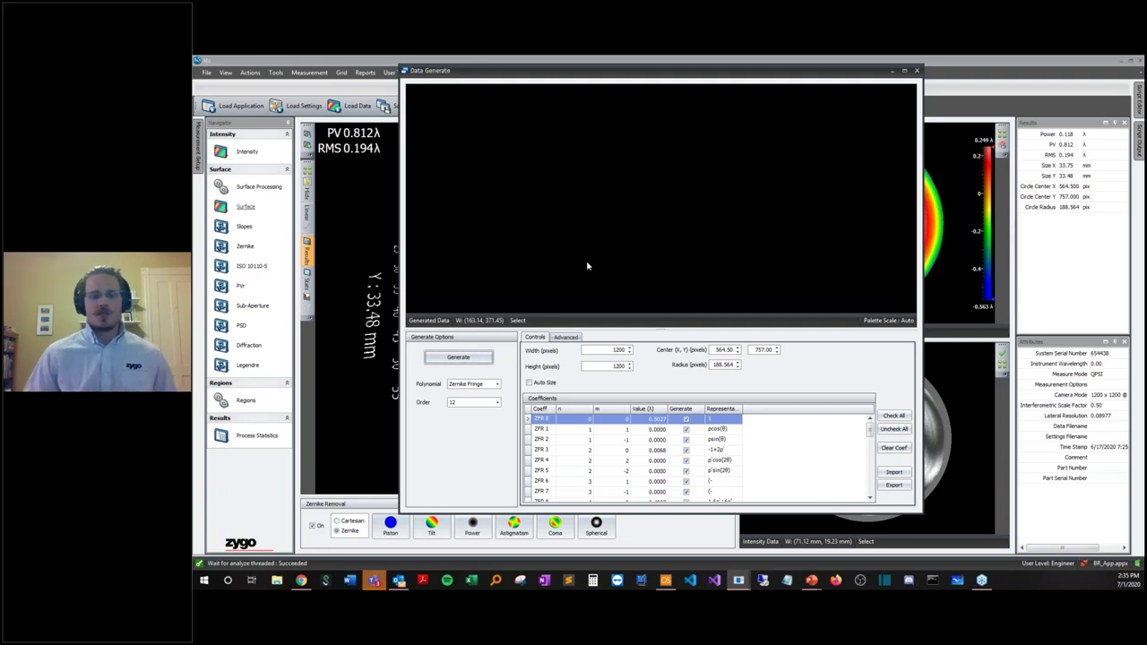
{"action": "left_click", "coordinate": [565, 337]}
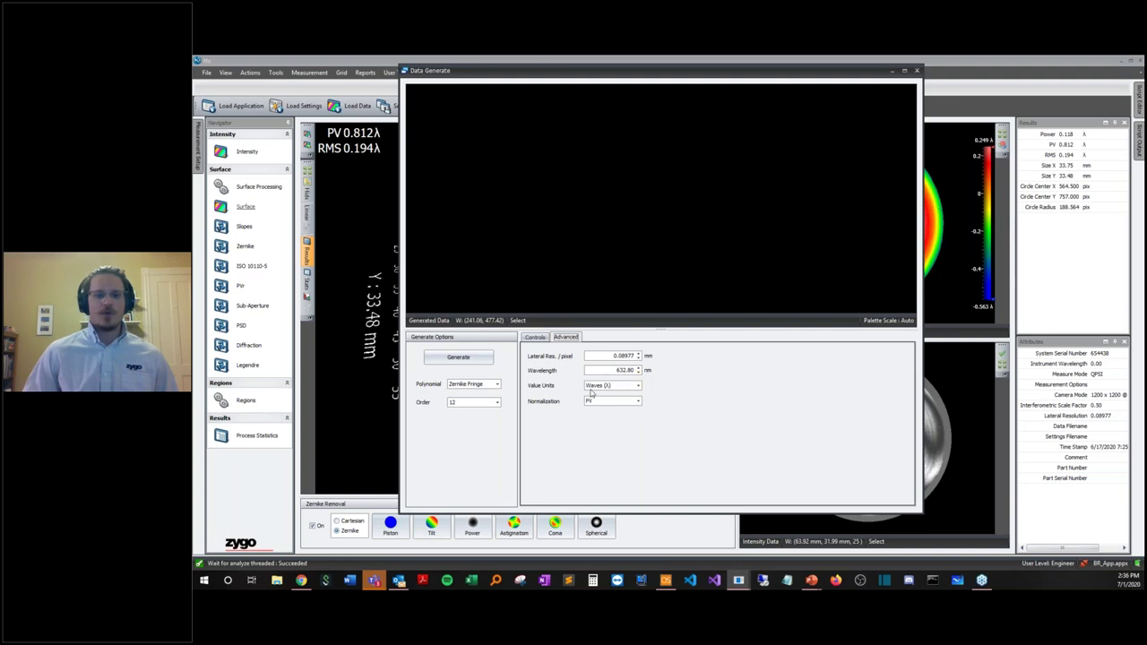
{"action": "left_click", "coordinate": [541, 339]}
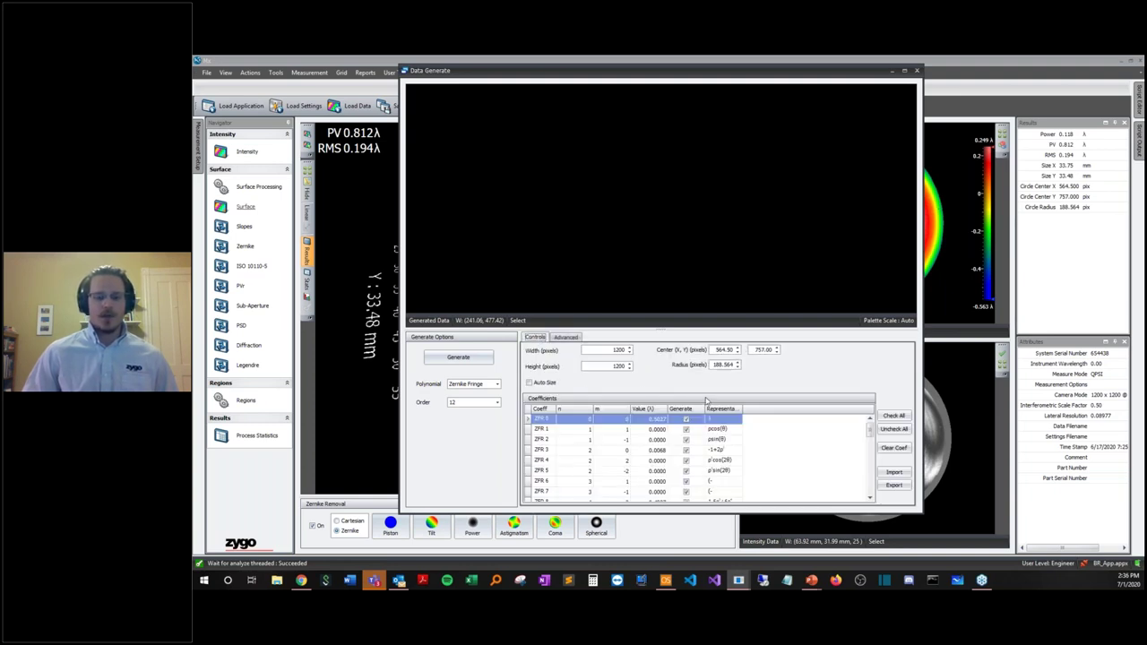
Import the Zernike coefficients from Beam Reducer Example.int, generate the surface from them and close the Data Generate tool.
{"action": "left_click", "coordinate": [896, 475]}
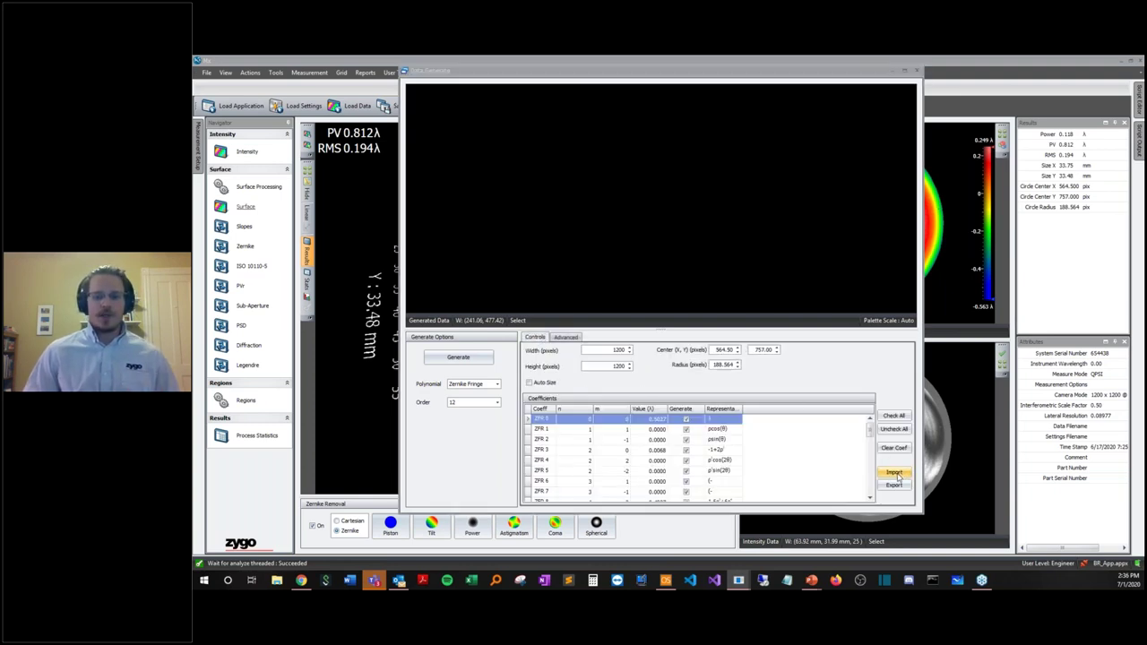
{"action": "left_click", "coordinate": [618, 329]}
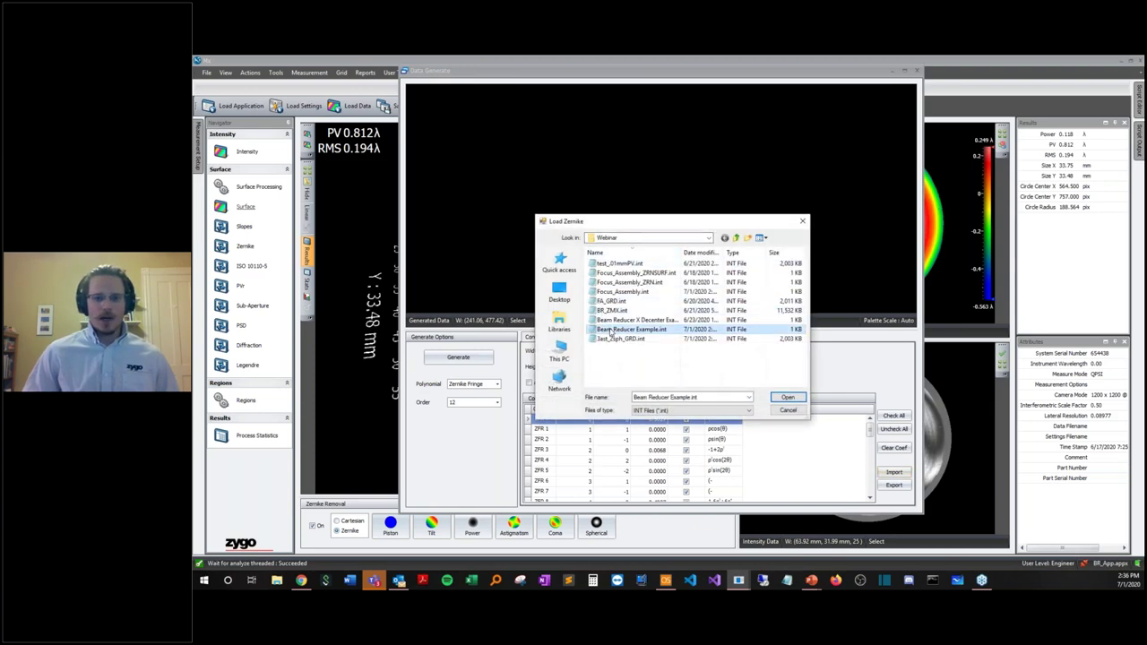
{"action": "left_click", "coordinate": [792, 400]}
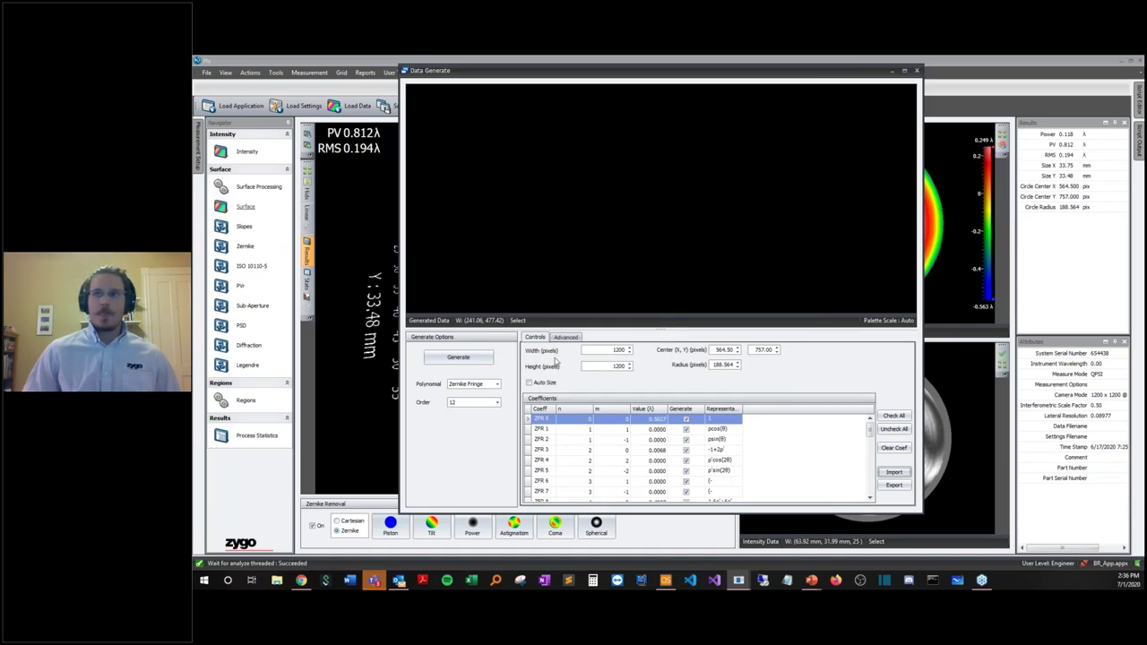
{"action": "left_click", "coordinate": [458, 357]}
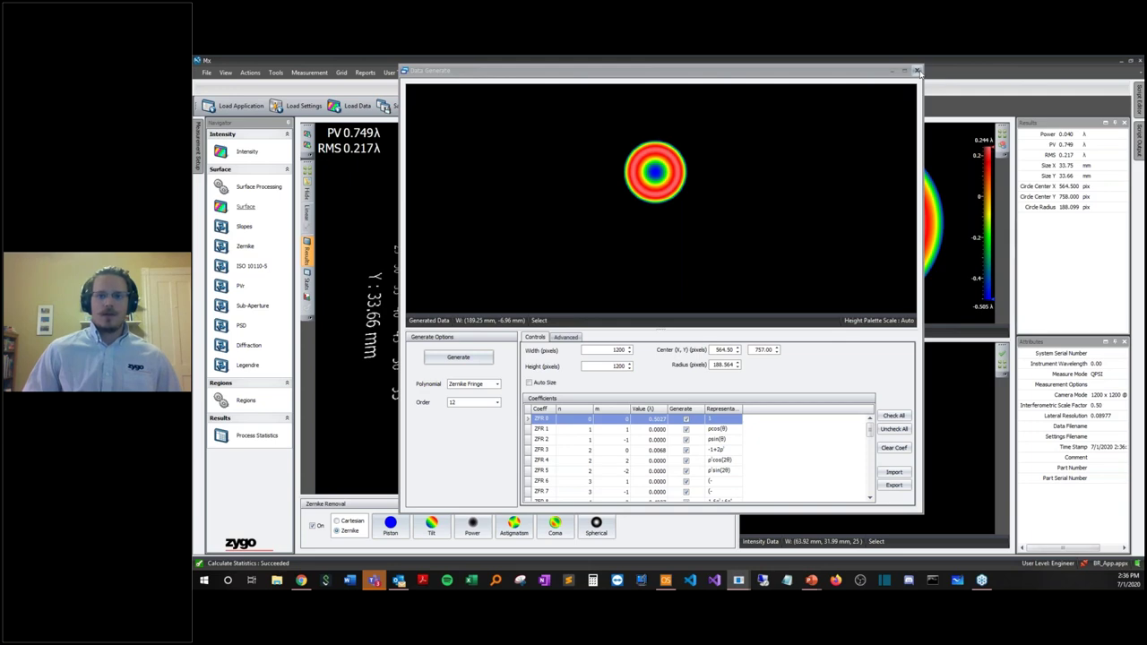
{"action": "left_click", "coordinate": [918, 71]}
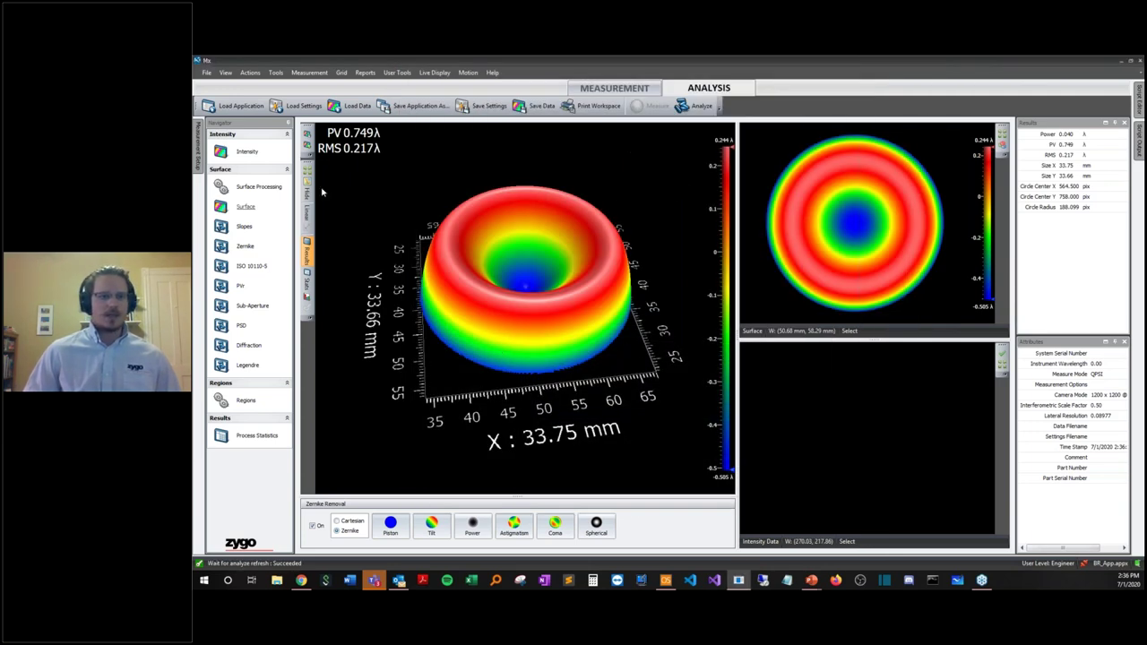
Save the generated surface as BR_ZMXimport_TST.datx in the Webinar folder, replacing the existing file.
{"action": "left_click", "coordinate": [206, 72]}
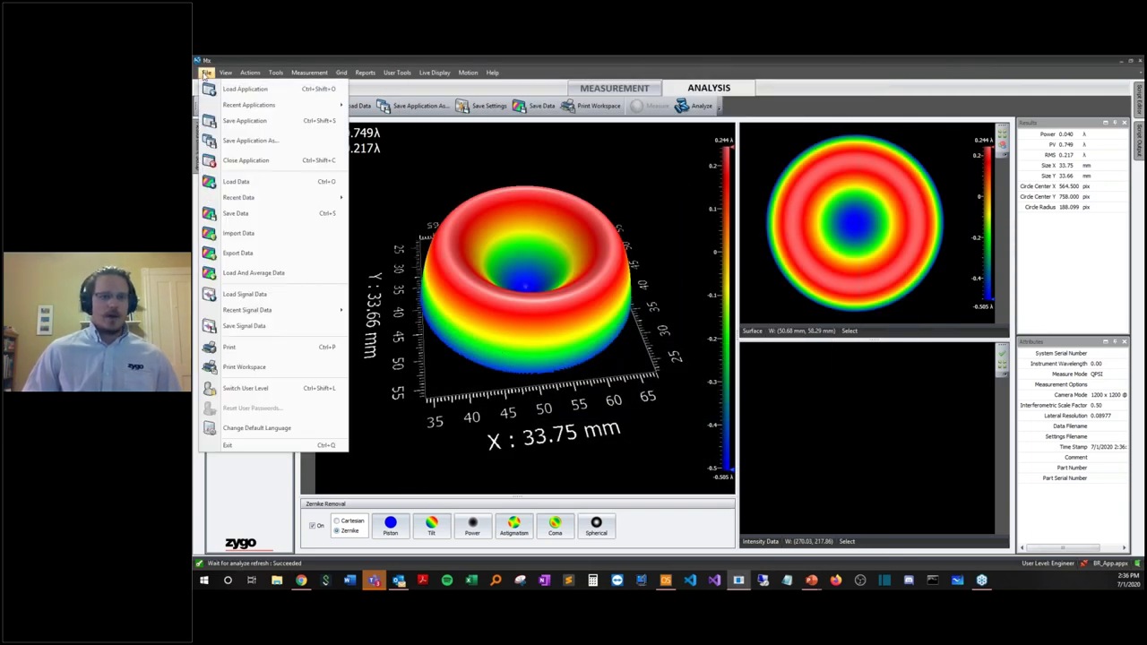
{"action": "left_click", "coordinate": [236, 213]}
{"action": "left_click", "coordinate": [631, 272]}
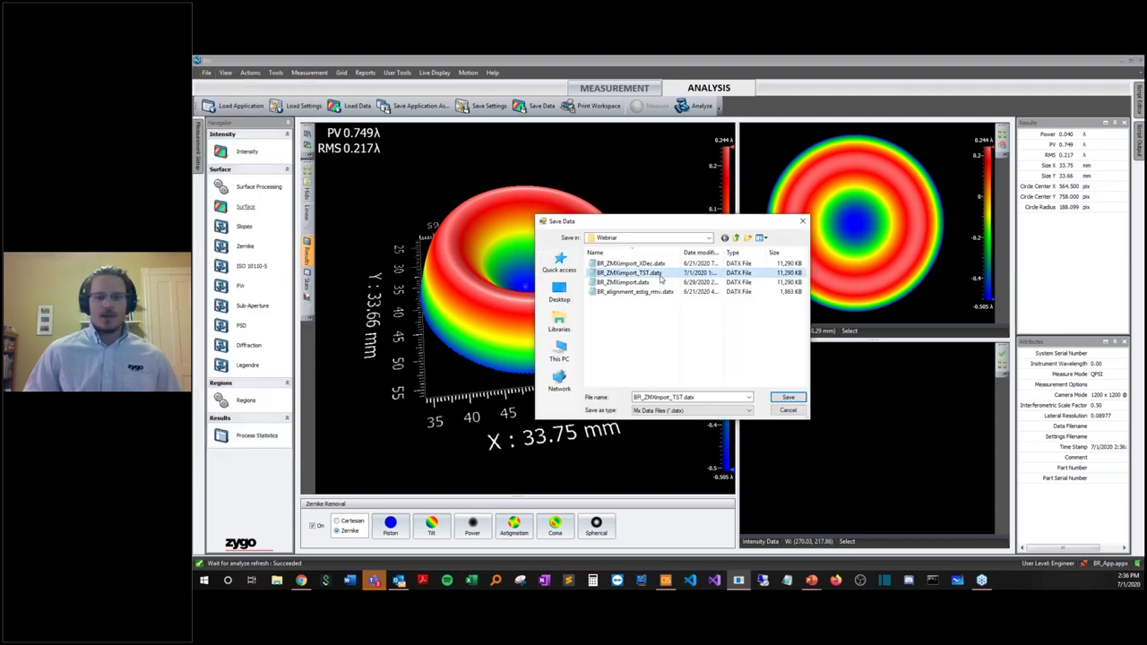
{"action": "left_click", "coordinate": [787, 398]}
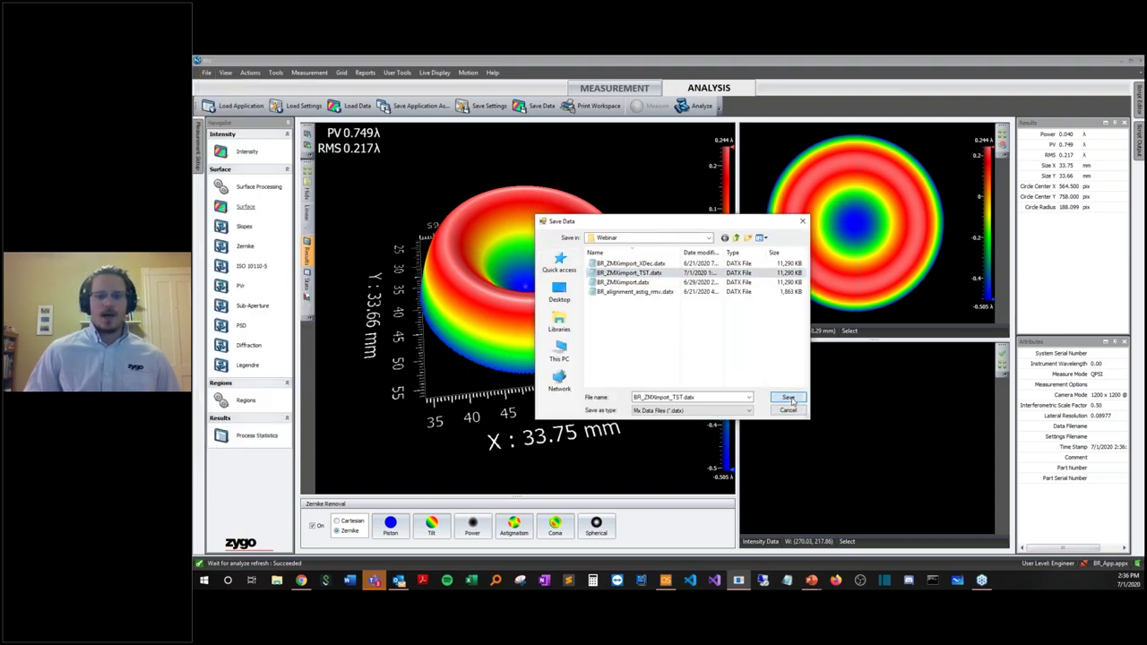
{"action": "left_click", "coordinate": [707, 358]}
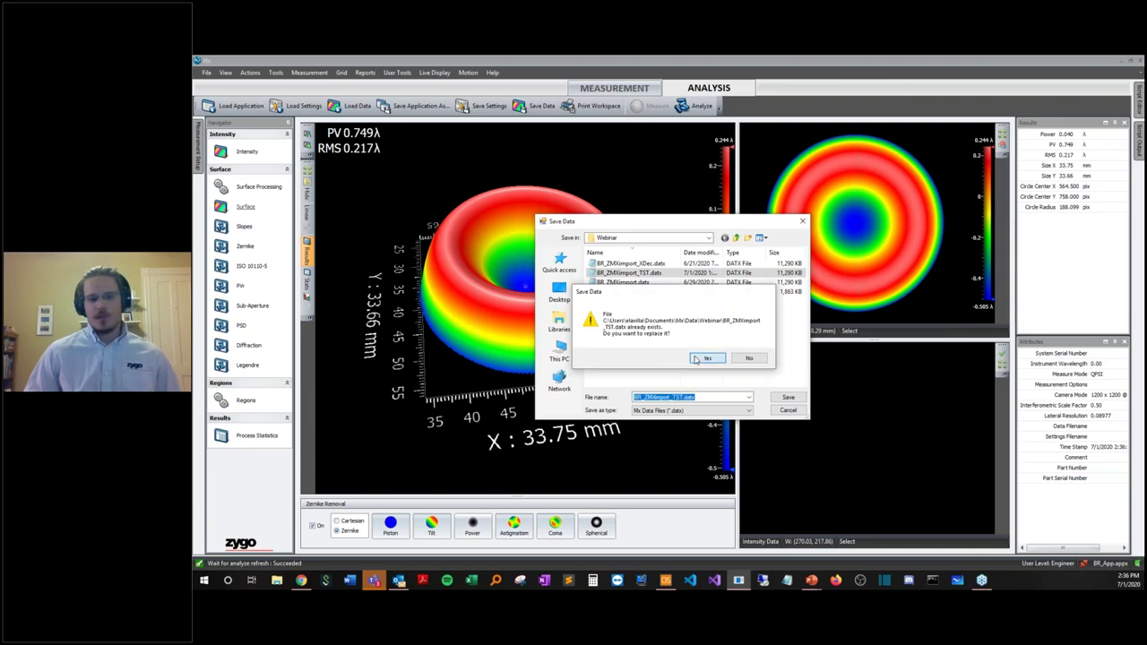
Reload the measured data file BR_0.datx from the recent data files.
{"action": "left_click", "coordinate": [207, 72]}
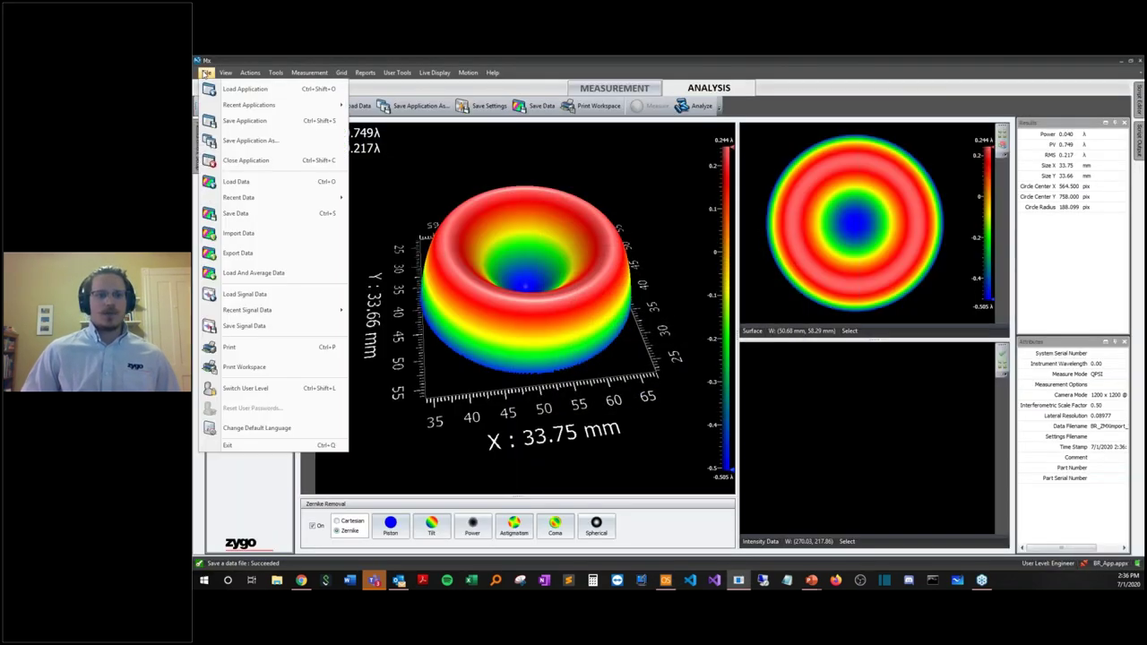
{"action": "mouse_move", "coordinate": [269, 197]}
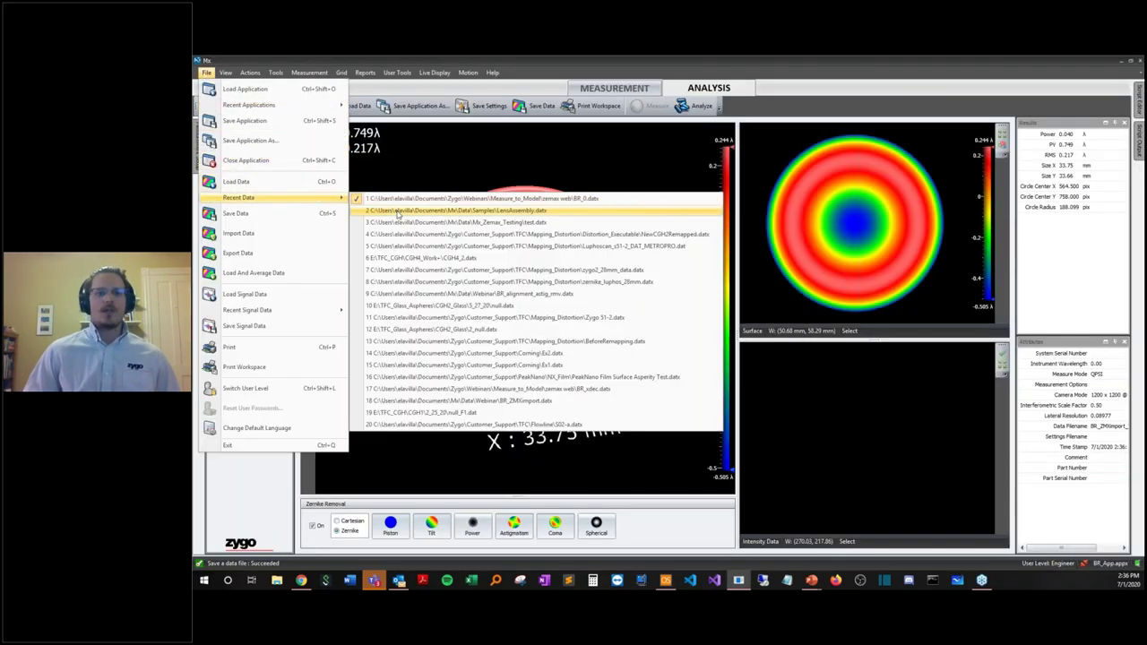
{"action": "left_click", "coordinate": [402, 201]}
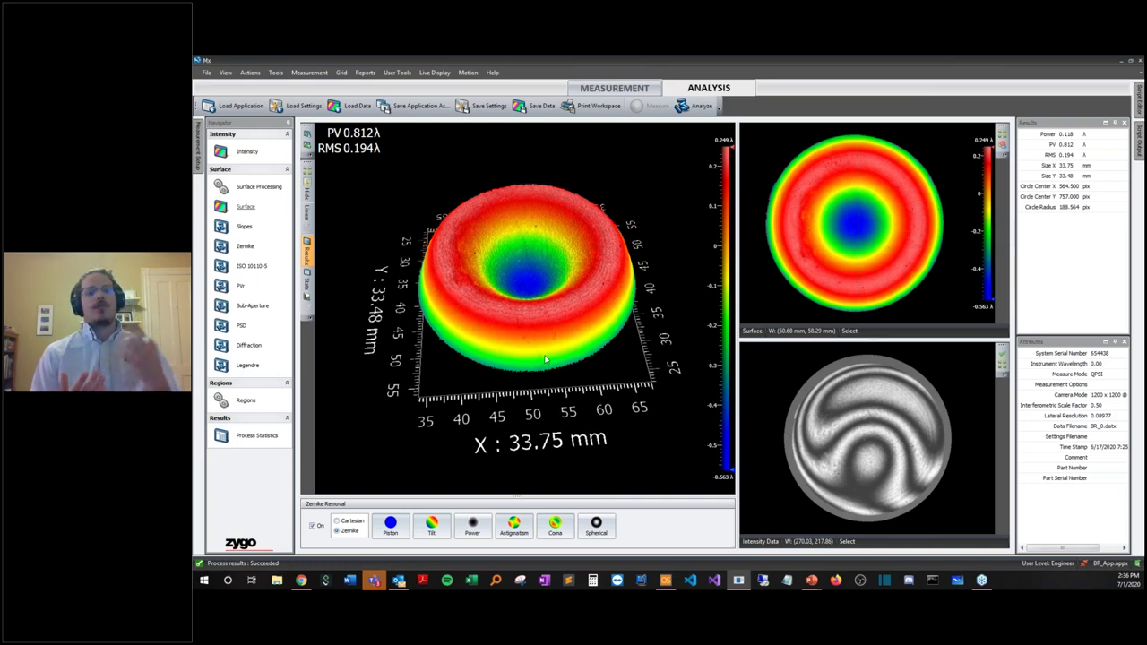
Open Surface Processing and review the processing operations that can be added to the sequence.
{"action": "left_click", "coordinate": [259, 186]}
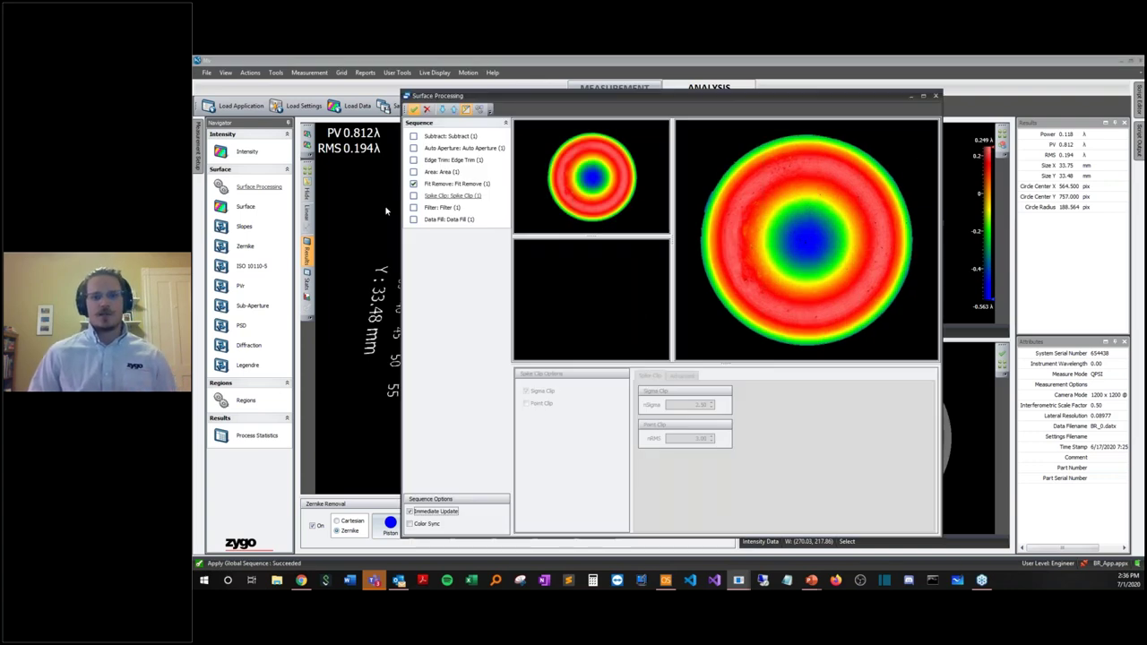
{"action": "right_click", "coordinate": [448, 260]}
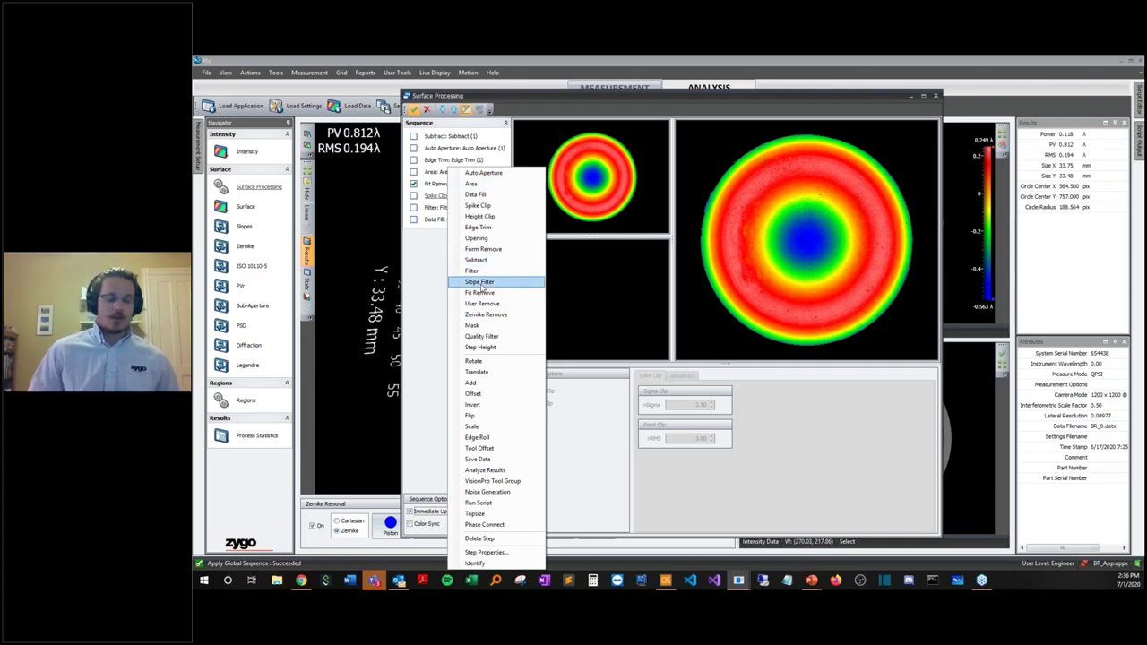
{"action": "left_click", "coordinate": [439, 274]}
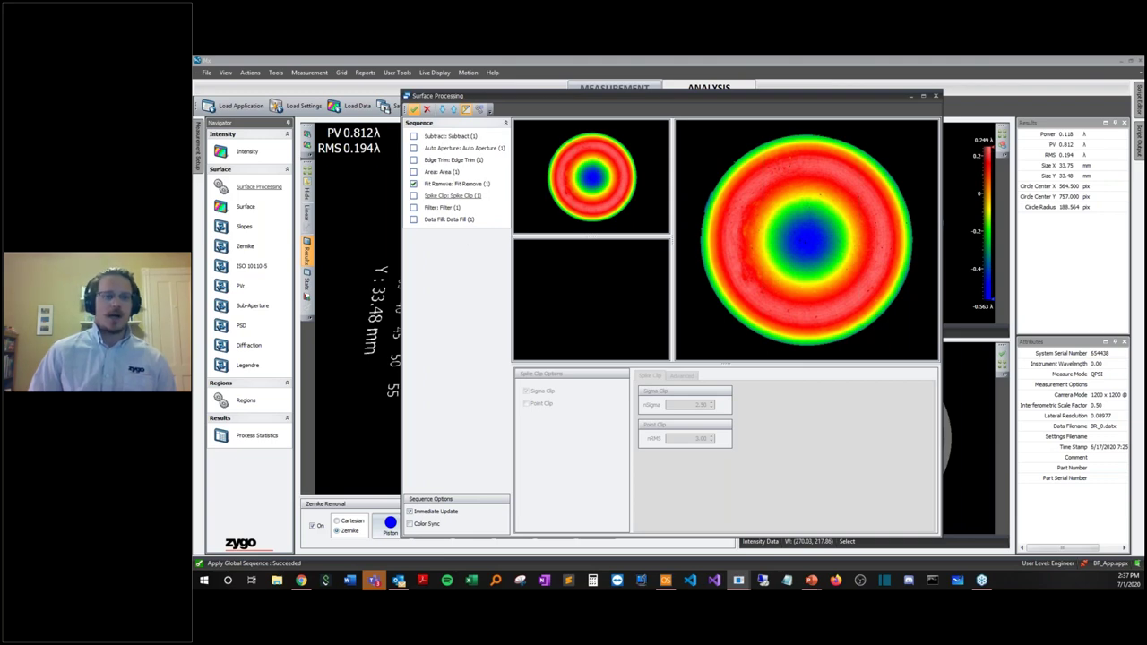
Enable the Subtract step in the surface processing sequence with BR_ZMXimport_TST.datx as the data file to subtract.
{"action": "left_click", "coordinate": [433, 135]}
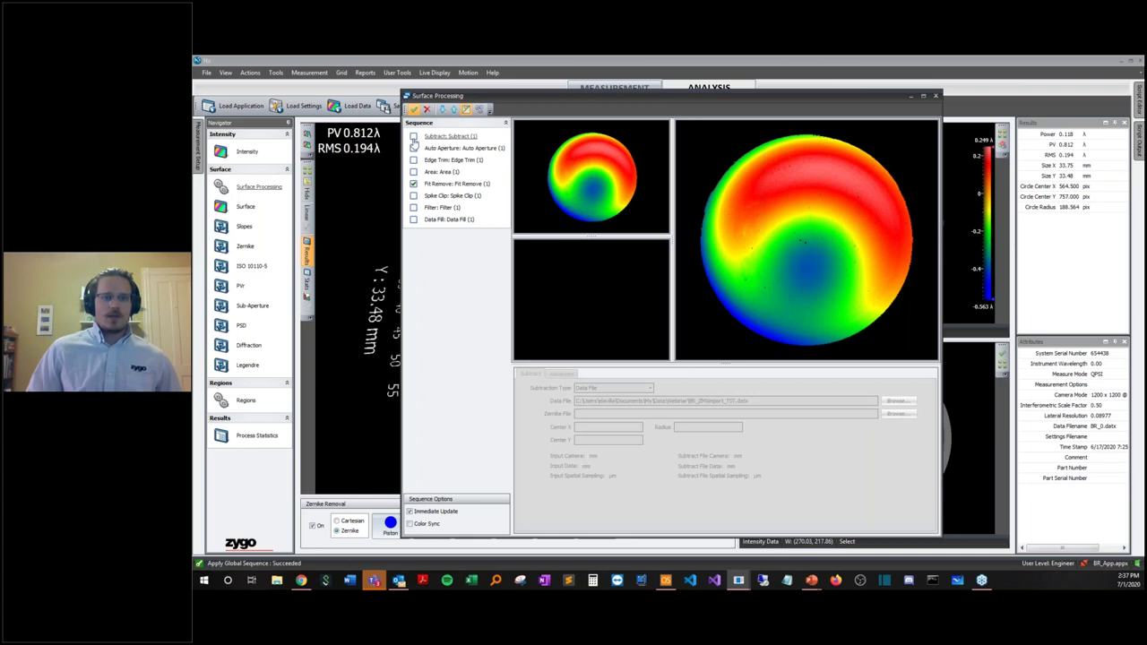
{"action": "left_click", "coordinate": [413, 136]}
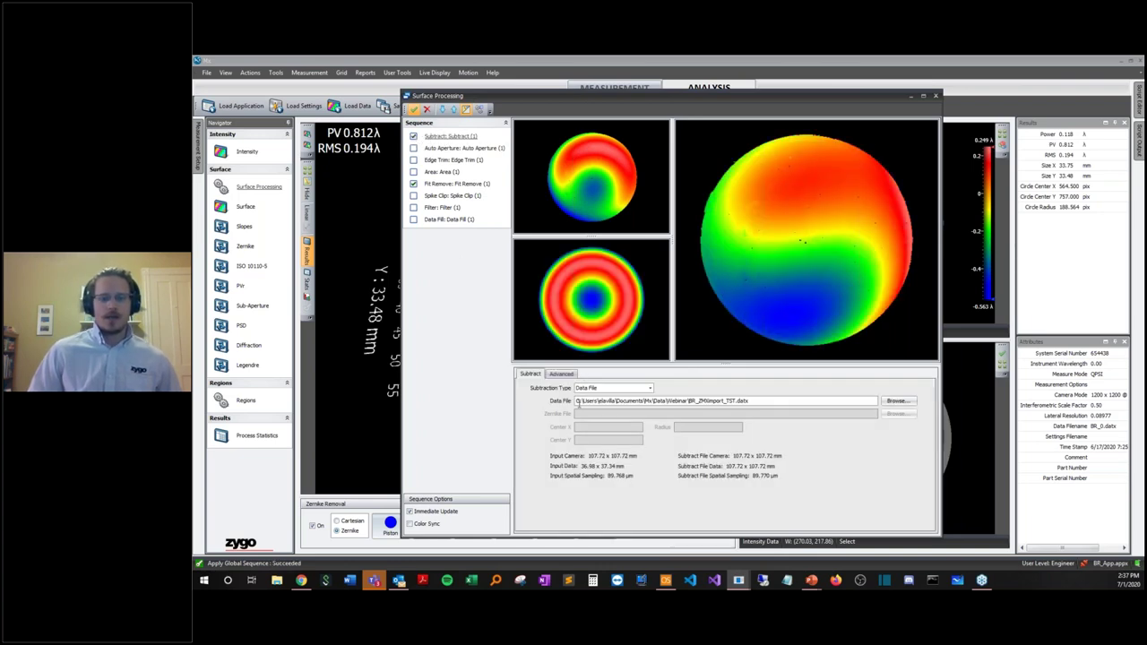
{"action": "left_click", "coordinate": [897, 401]}
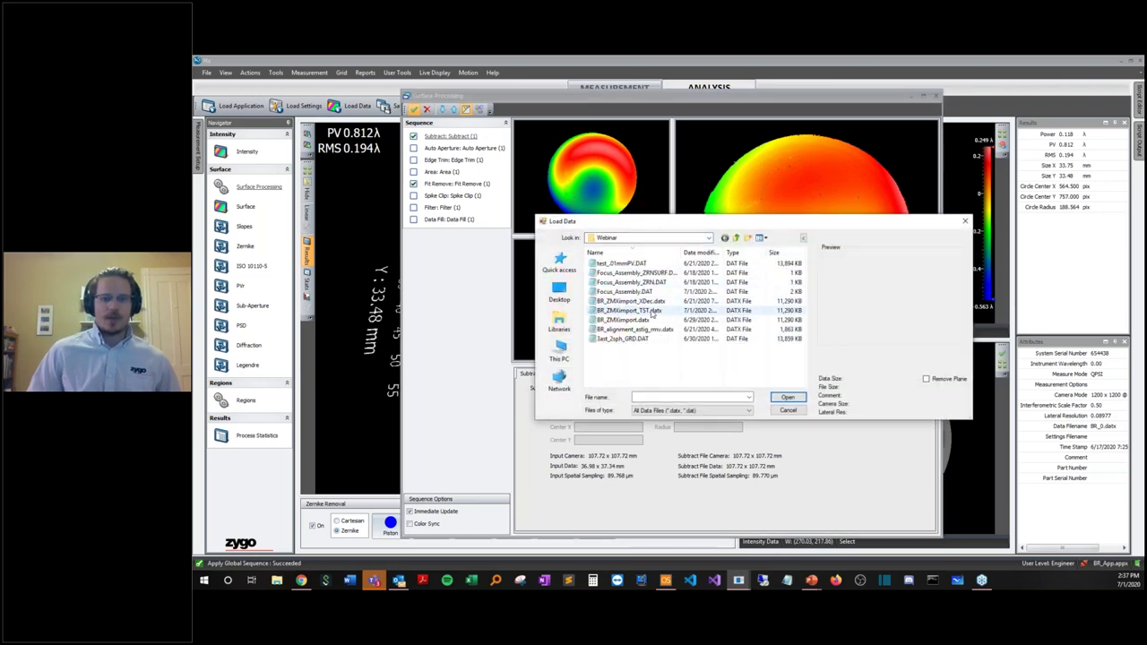
{"action": "left_click", "coordinate": [654, 310]}
{"action": "left_click", "coordinate": [795, 397]}
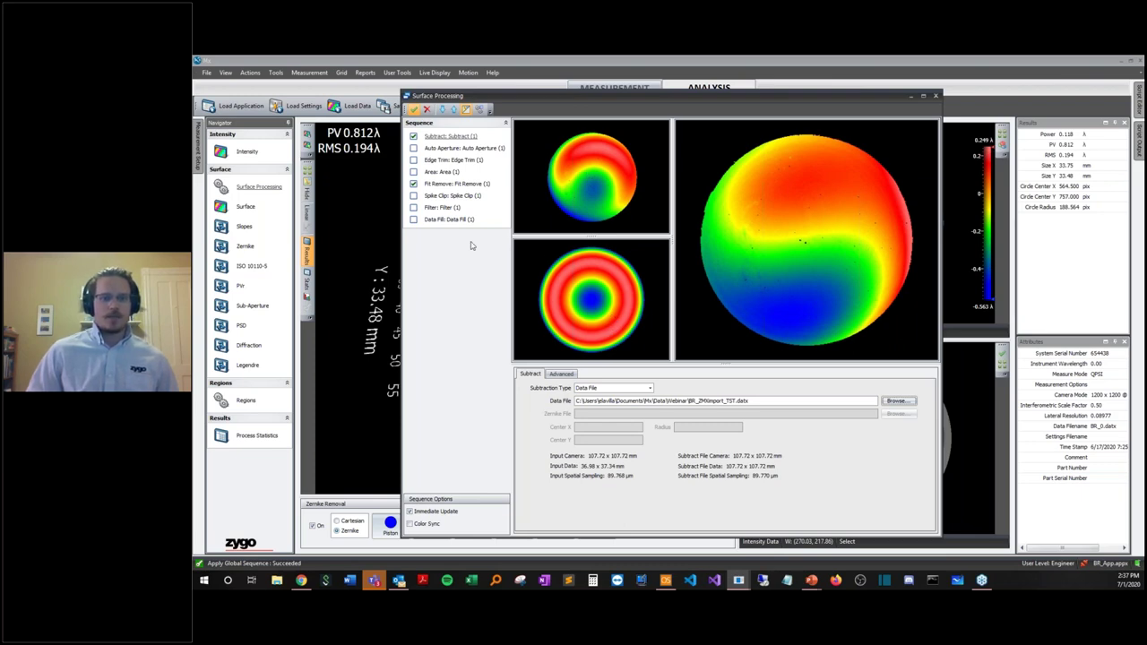
Enable the Auto Aperture and Spike Clip steps, review the Fit Remove terms and close Surface Processing.
{"action": "left_click", "coordinate": [413, 148]}
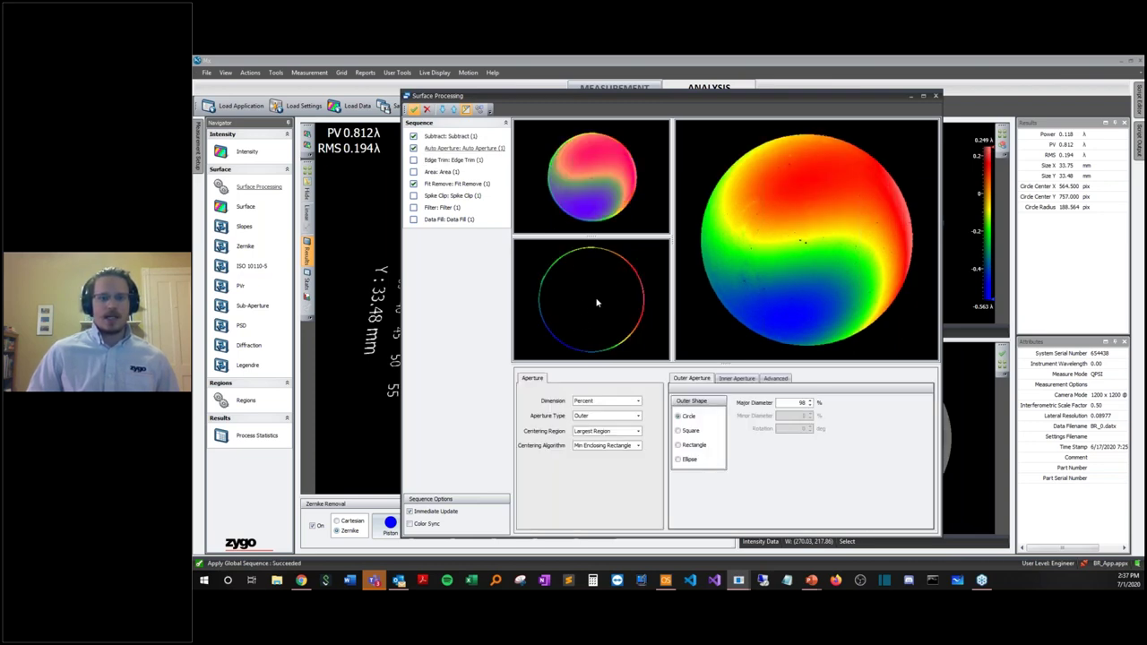
{"action": "left_click", "coordinate": [442, 183]}
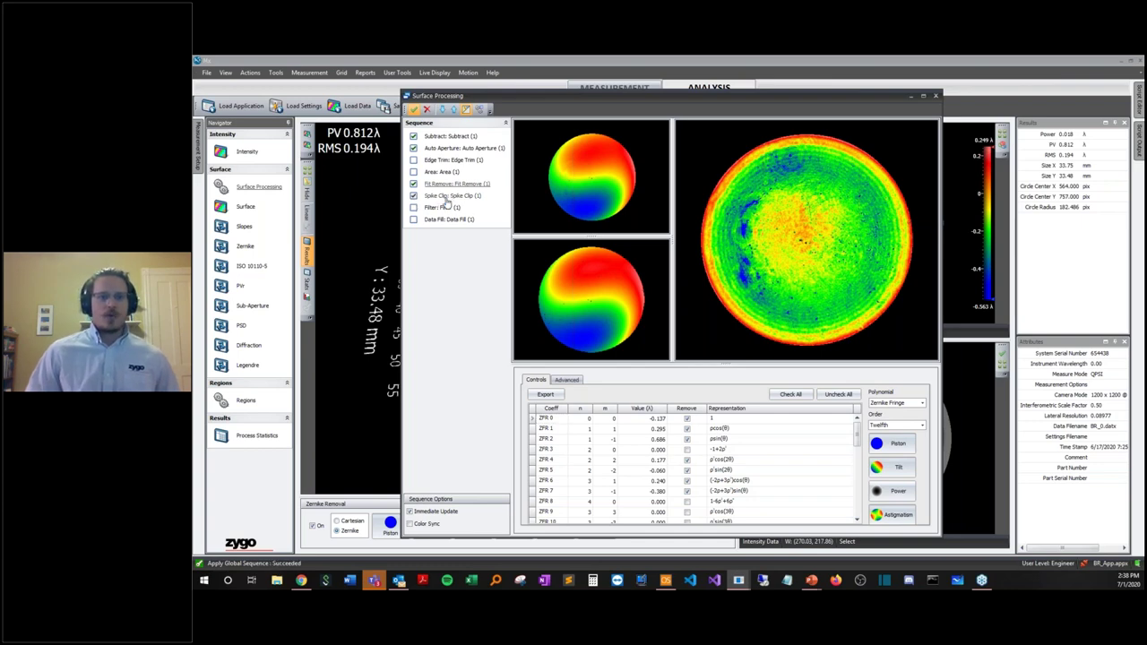
{"action": "left_click", "coordinate": [414, 195]}
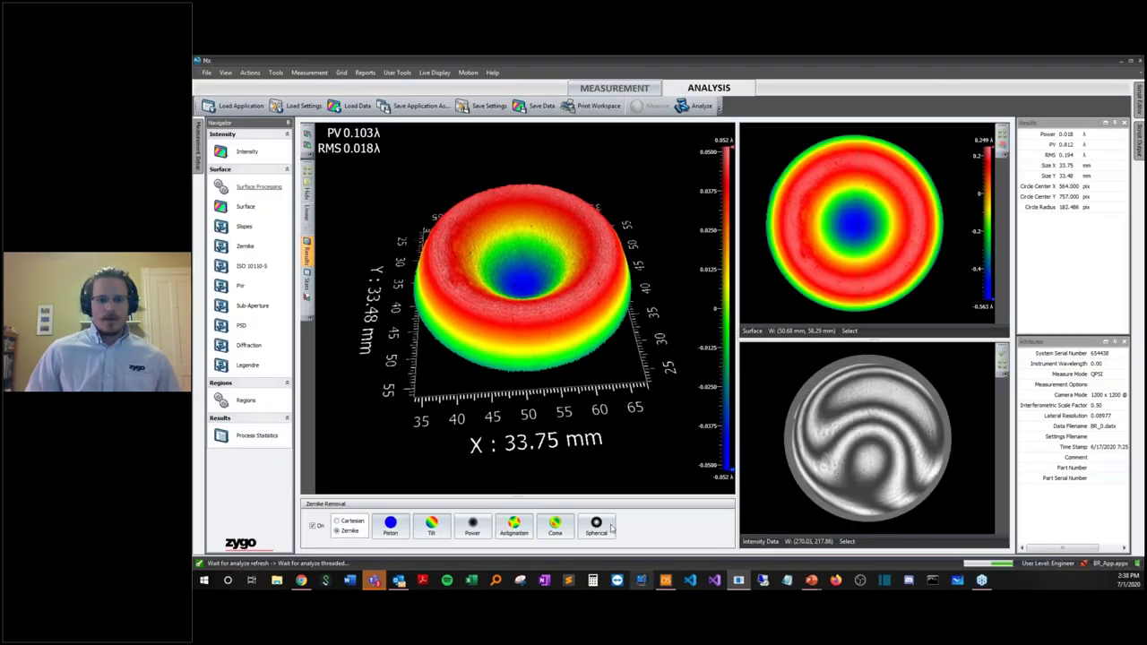
Rotate and tilt the 3D plot of the subtracted surface to examine the residual error from several angles.
{"action": "left_click_drag", "start_coordinate": [547, 321], "coordinate": [489, 345]}
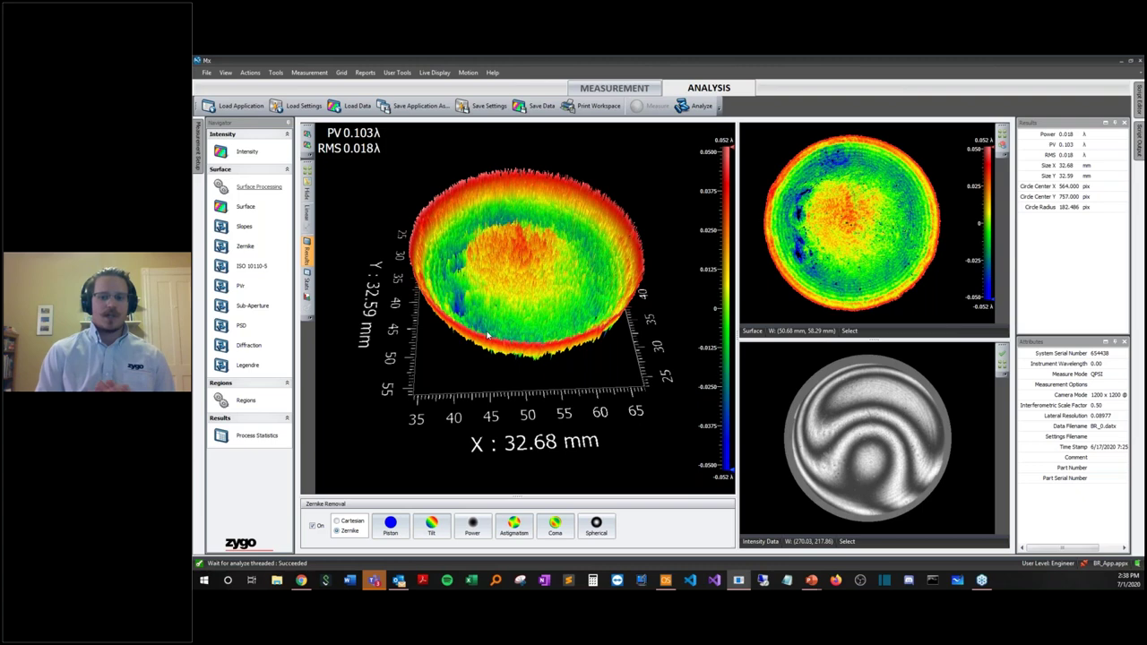
{"action": "left_click_drag", "start_coordinate": [540, 327], "coordinate": [499, 550]}
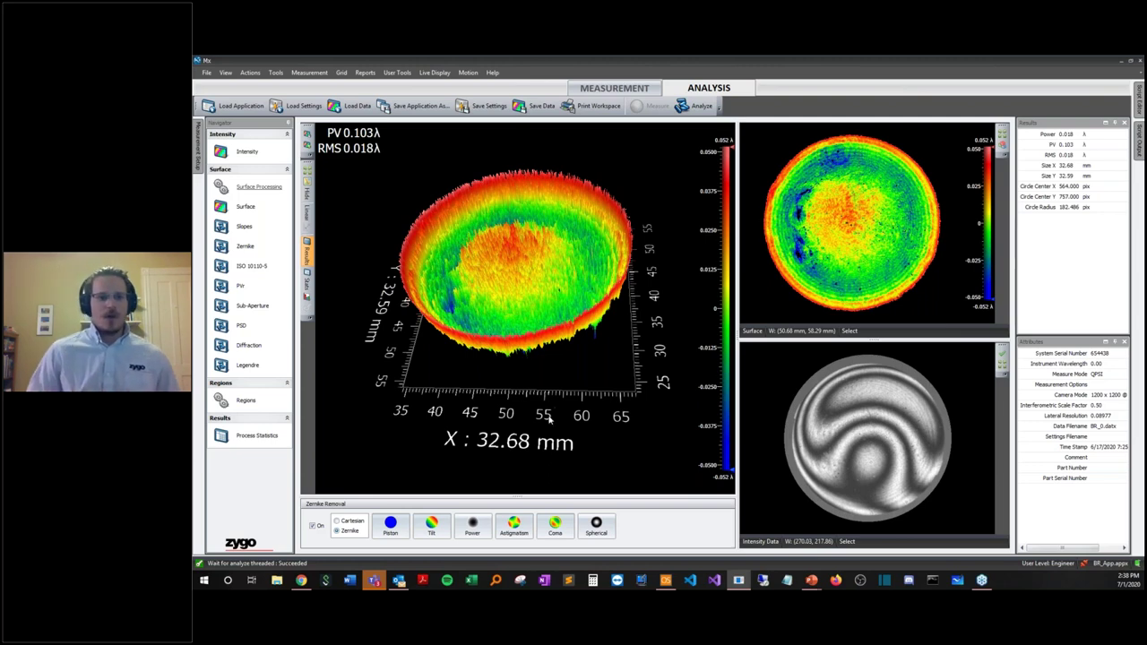
{"action": "left_click_drag", "start_coordinate": [498, 349], "coordinate": [364, 202]}
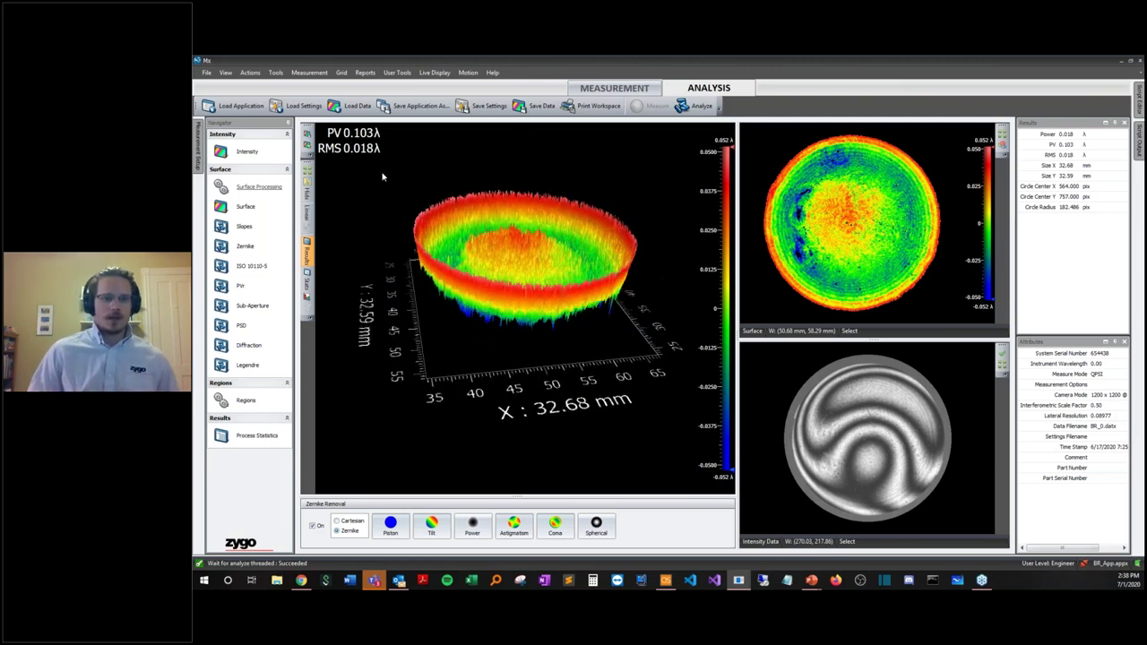
{"action": "left_click_drag", "start_coordinate": [466, 265], "coordinate": [446, 187]}
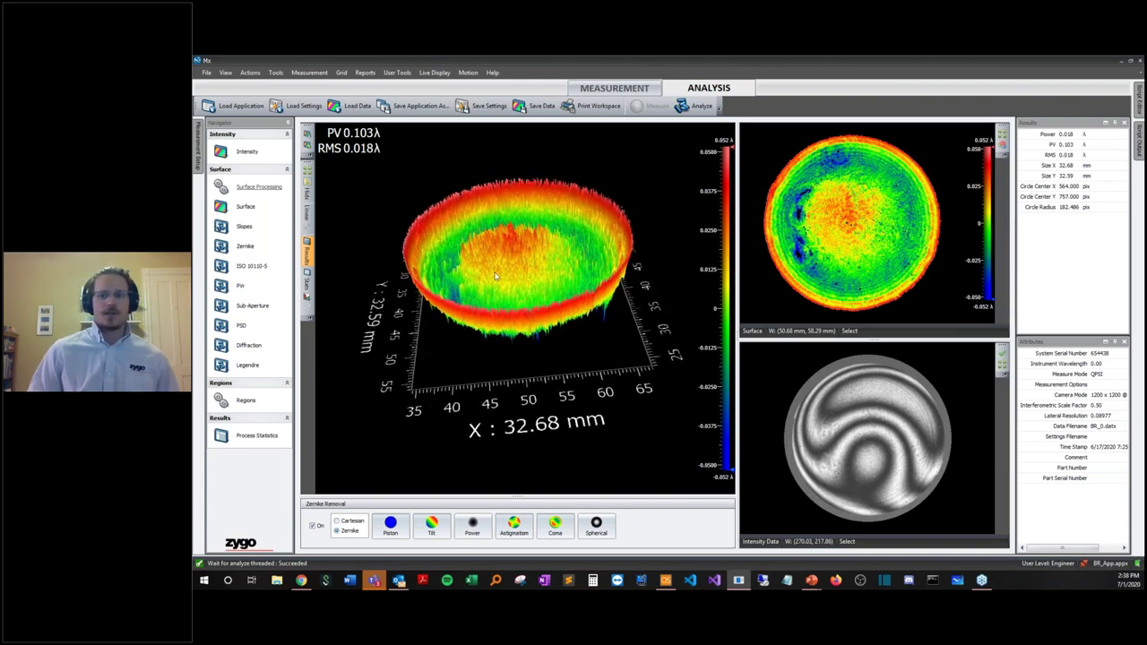
{"action": "left_click_drag", "start_coordinate": [513, 300], "coordinate": [490, 353]}
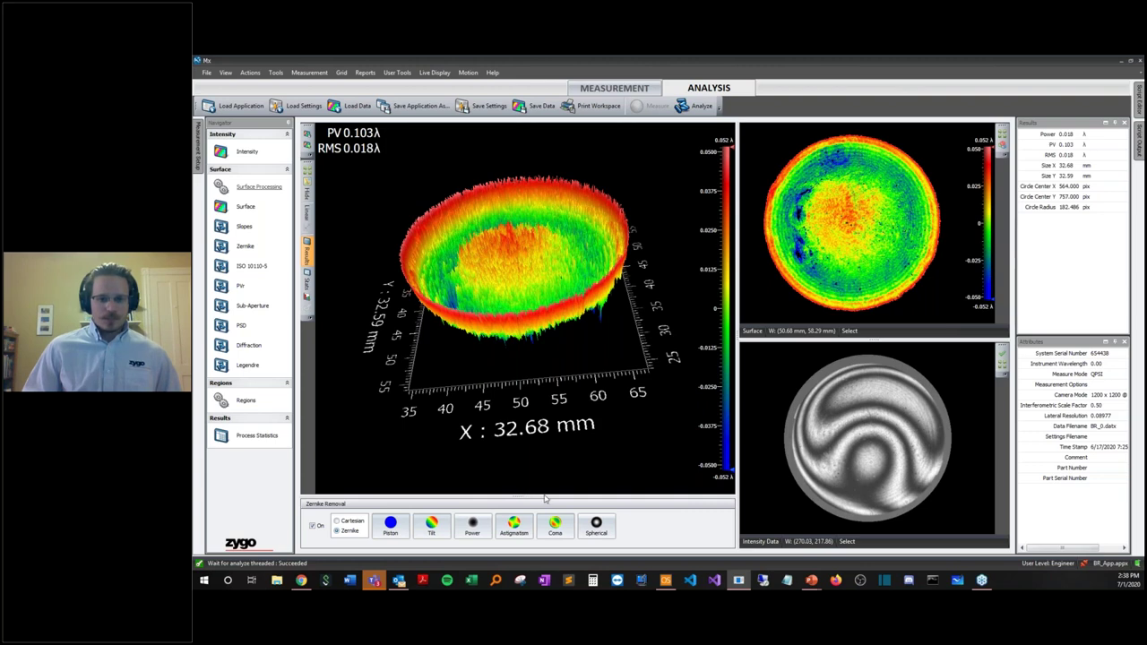
{"action": "left_click_drag", "start_coordinate": [511, 346], "coordinate": [480, 430]}
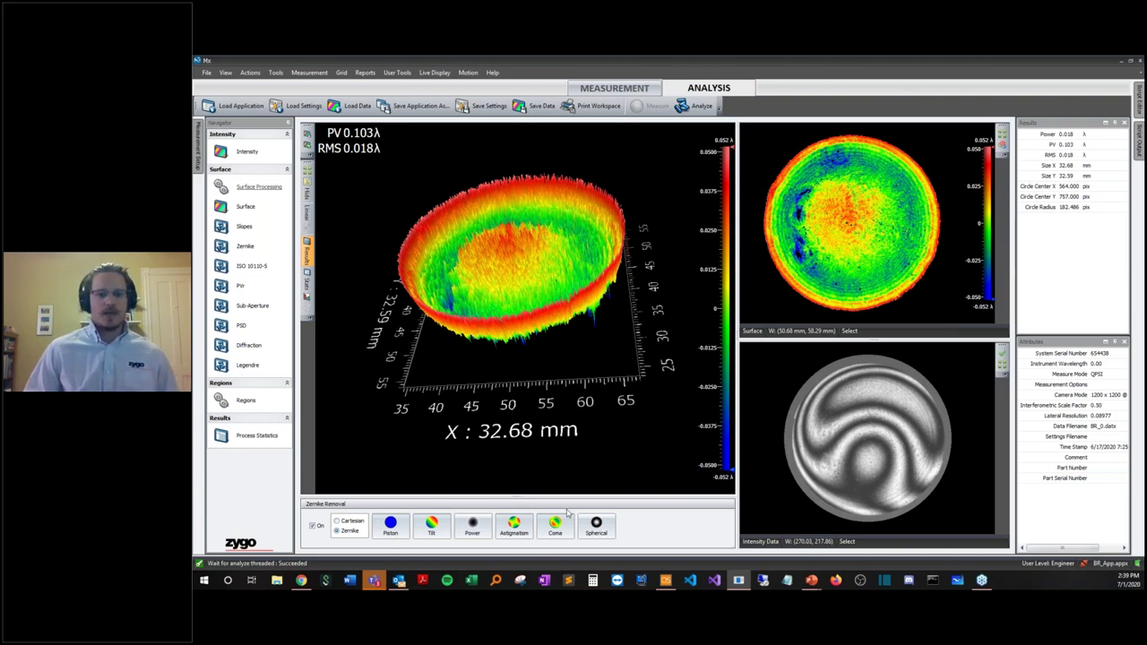
Turn off Astigmatism in the Zernike removal, reanalyze the subtracted surface and rotate its 3D plot to examine the astigmatism.
{"action": "left_click", "coordinate": [513, 524]}
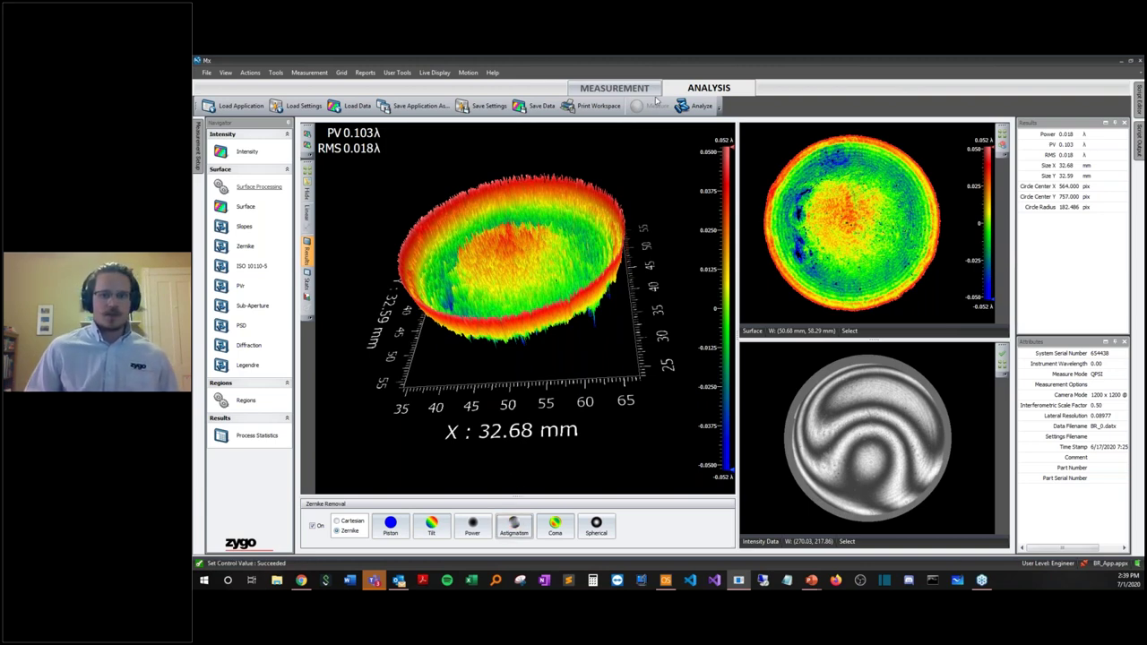
{"action": "left_click", "coordinate": [699, 106]}
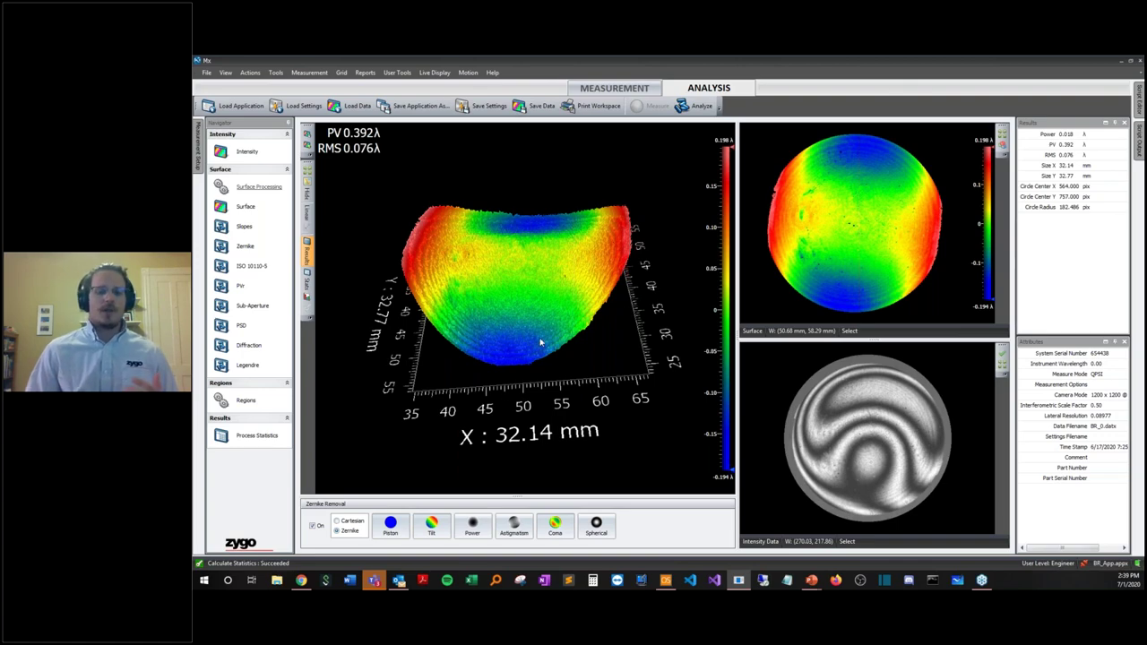
{"action": "left_click_drag", "start_coordinate": [536, 340], "coordinate": [491, 307]}
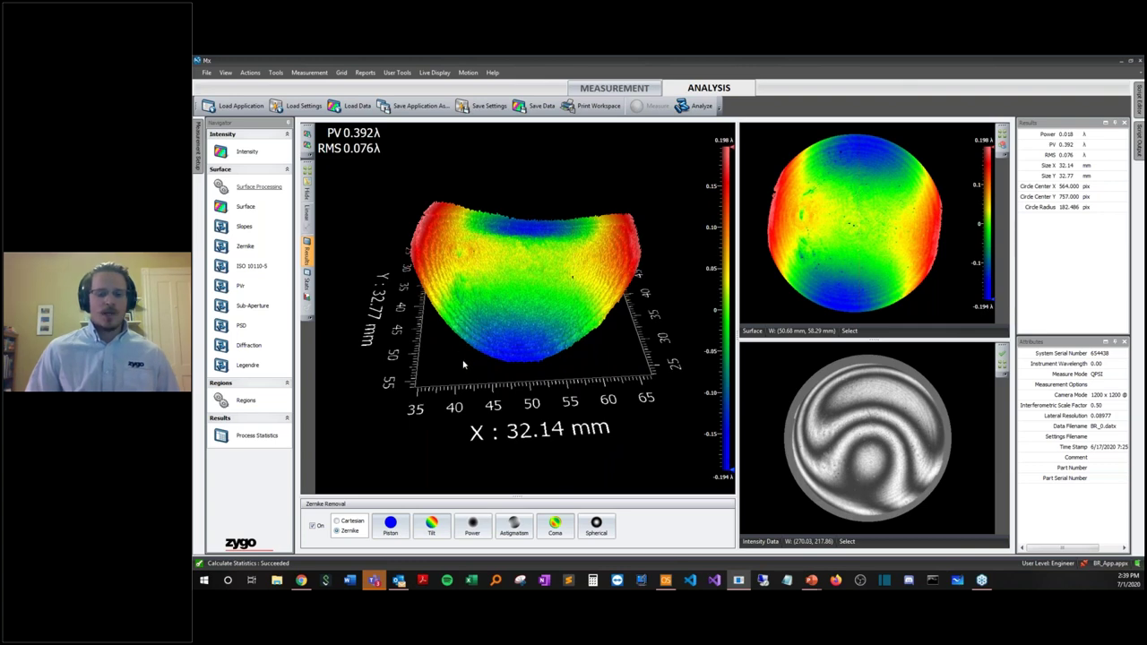
Restore Astigmatism removal, turn off Coma and Tilt removal, reanalyze and tilt the 3D plot to examine the surface.
{"action": "left_click", "coordinate": [513, 525]}
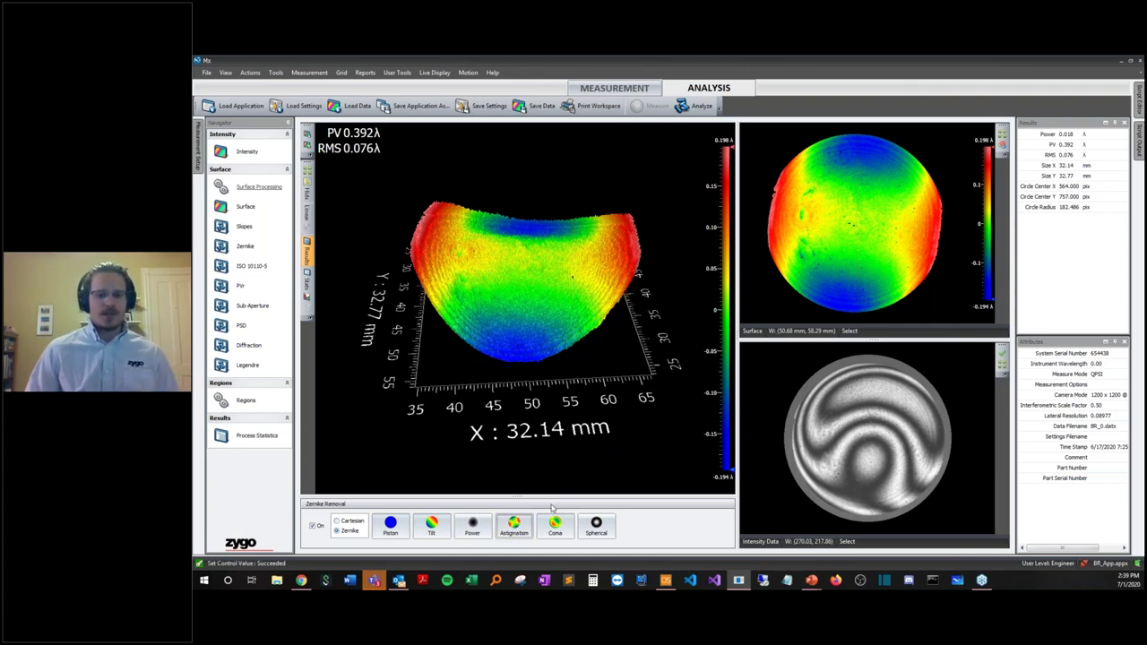
{"action": "left_click", "coordinate": [555, 525]}
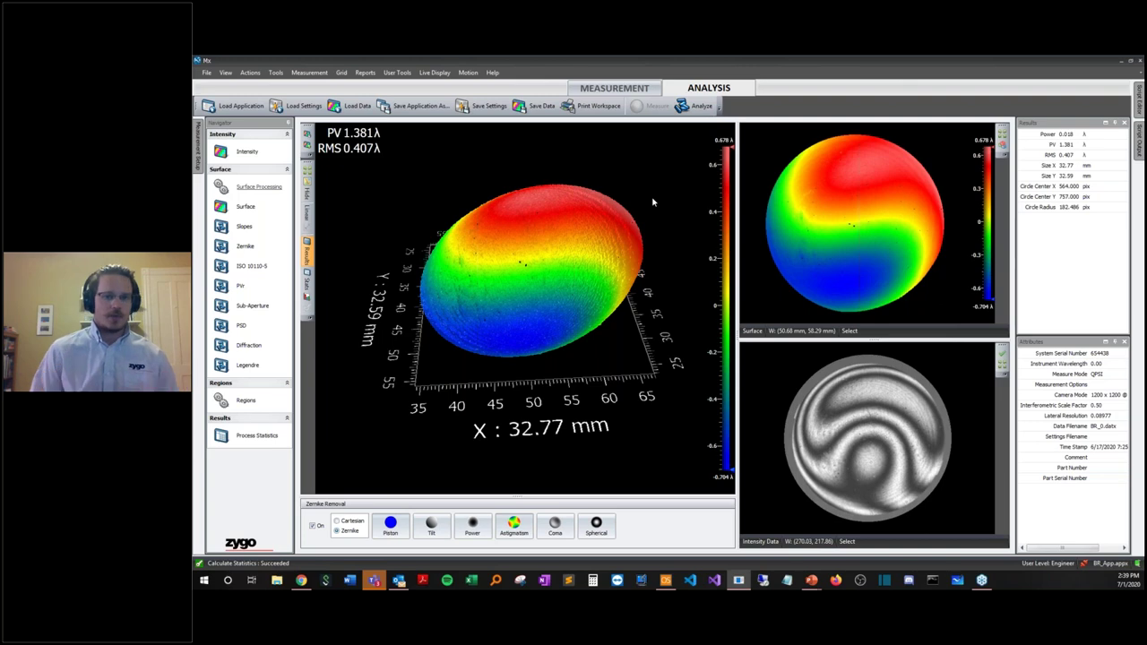
{"action": "left_click_drag", "start_coordinate": [651, 196], "coordinate": [542, 359]}
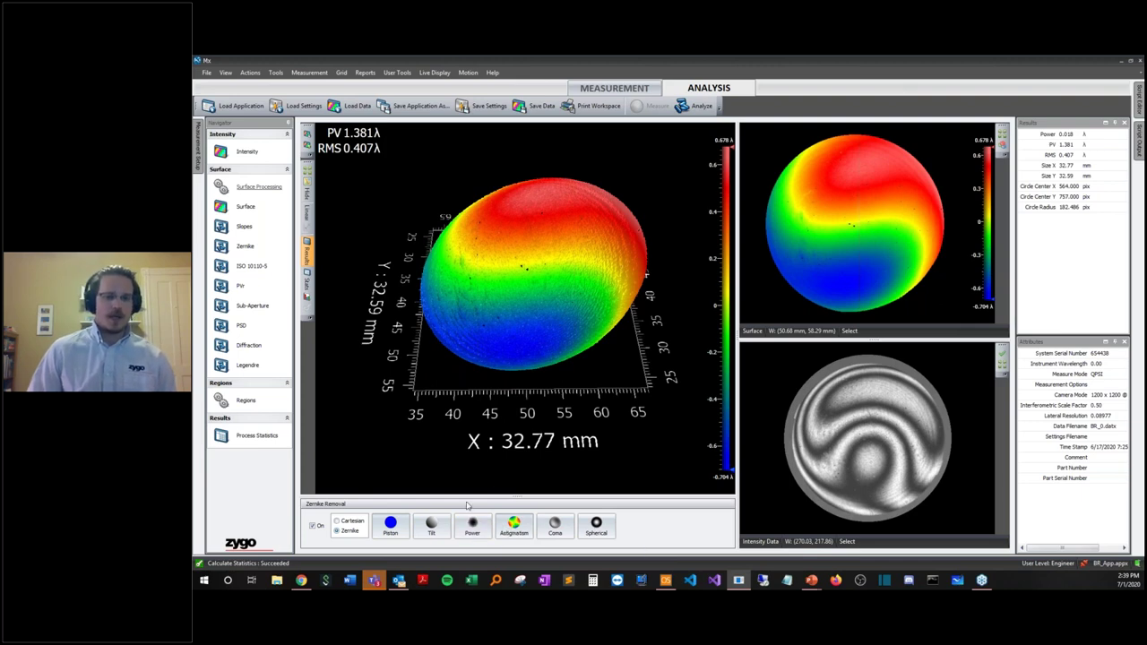
{"action": "left_click_drag", "start_coordinate": [528, 360], "coordinate": [480, 439]}
Restore Tilt removal with Coma still left in, reanalyze and rotate the 3D plot to examine the coma in the surface.
{"action": "left_click", "coordinate": [434, 523]}
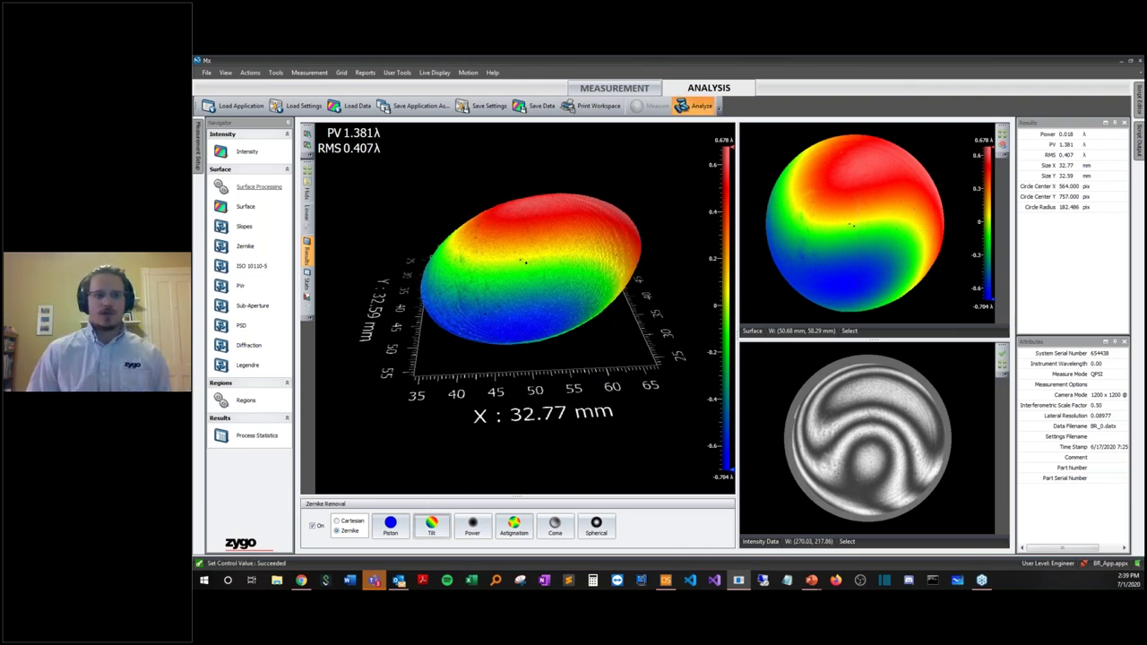
{"action": "left_click_drag", "start_coordinate": [500, 293], "coordinate": [480, 301]}
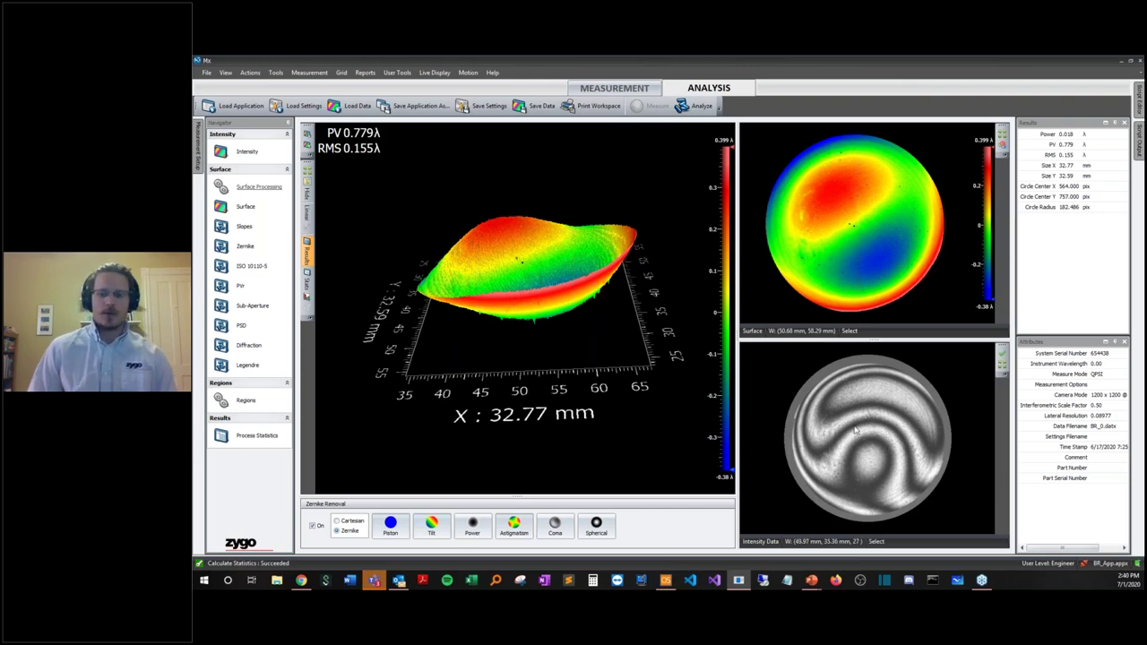
{"action": "left_click_drag", "start_coordinate": [536, 320], "coordinate": [533, 385]}
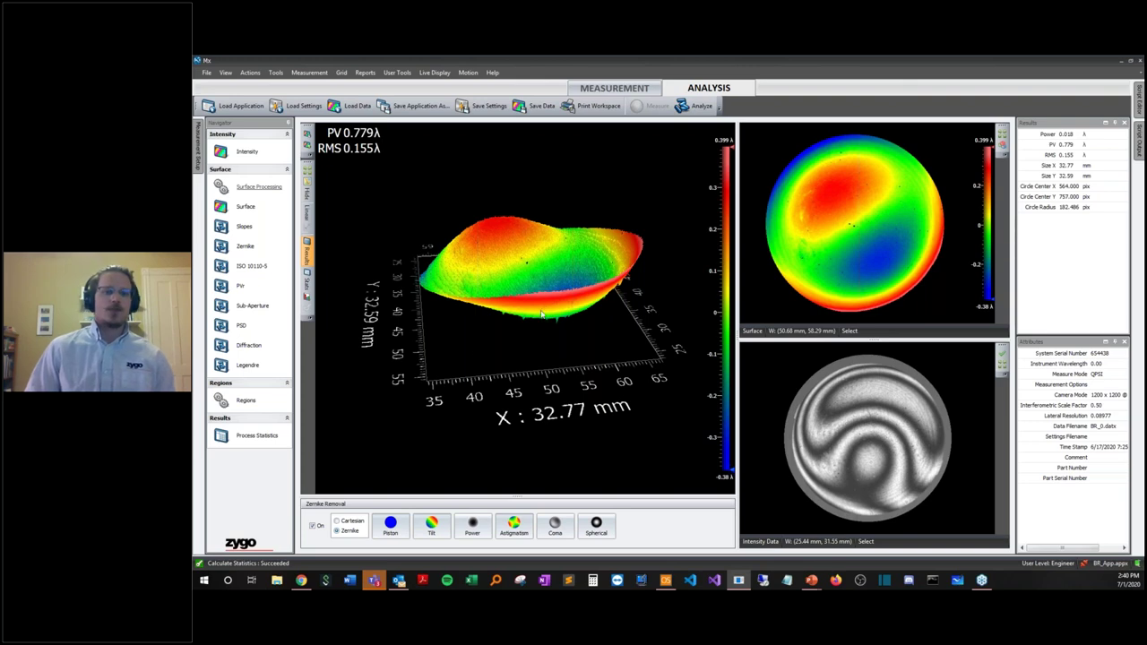
{"action": "left_click_drag", "start_coordinate": [545, 291], "coordinate": [565, 363]}
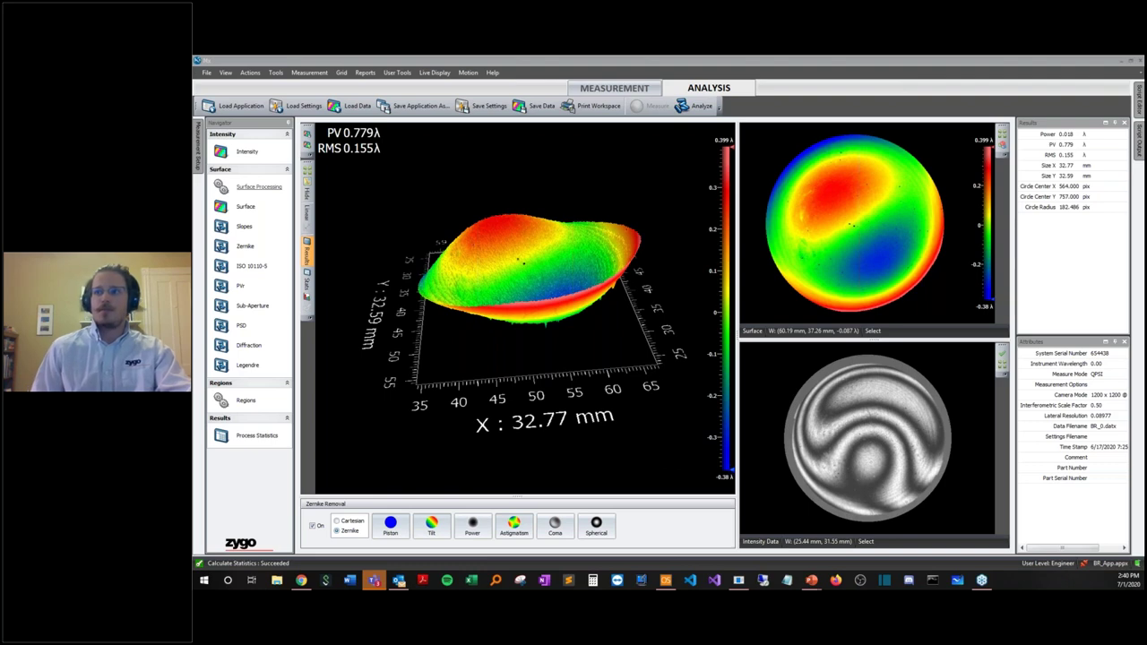
Switch to the slide presentation and advance to the Beam Reducer Model to Mx – Model Compare slide.
{"action": "key", "text": "alt+Tab"}
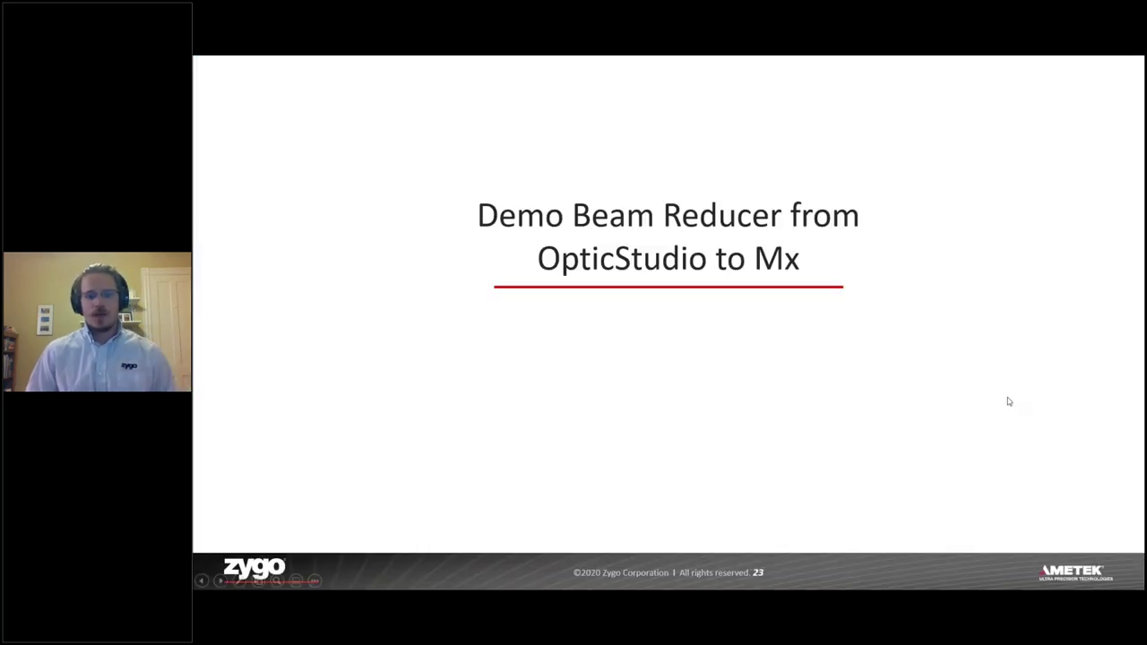
{"action": "key", "text": "Right"}
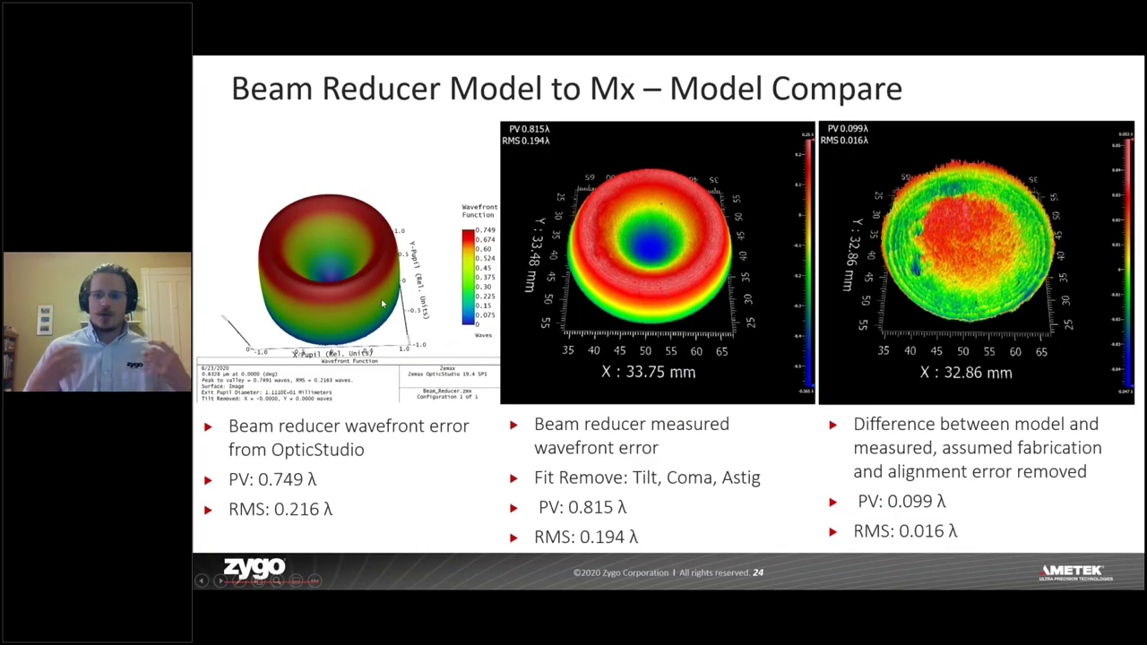